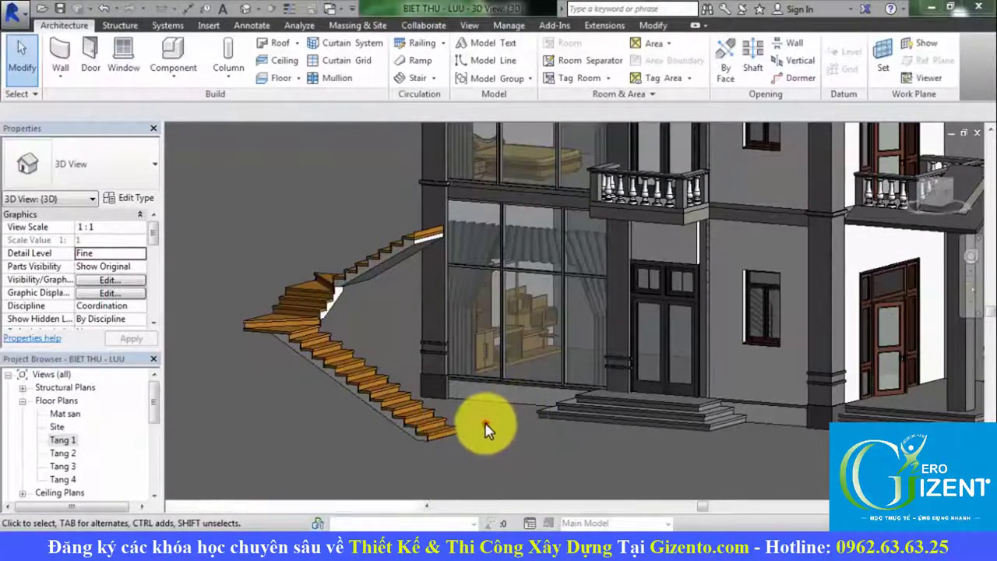
# Orbit and zoom the 3D view to bring the villa's staircase and facade into view.
pyautogui.click(483, 431)
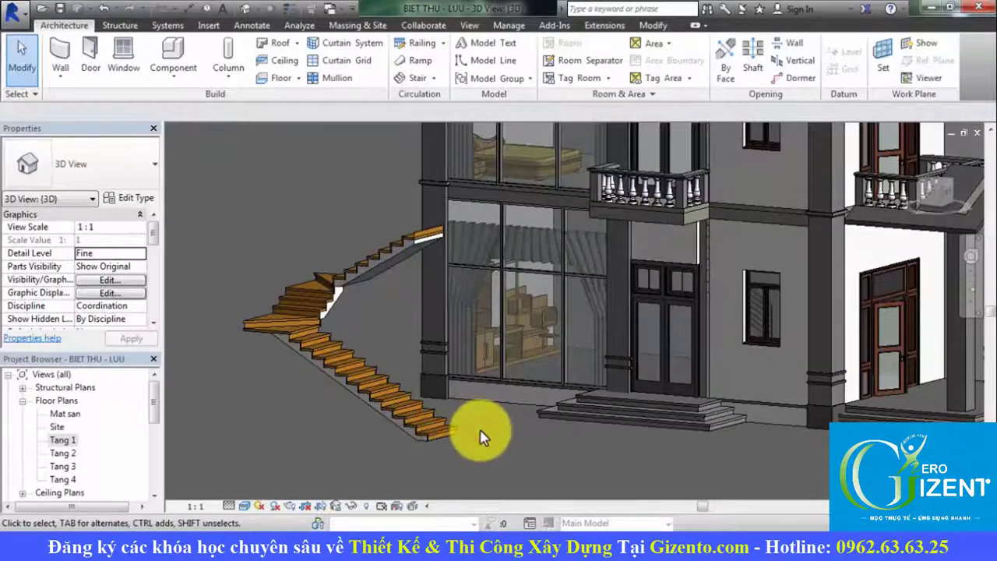
pyautogui.moveTo(493, 460); pyautogui.dragTo(493, 480, button='middle')
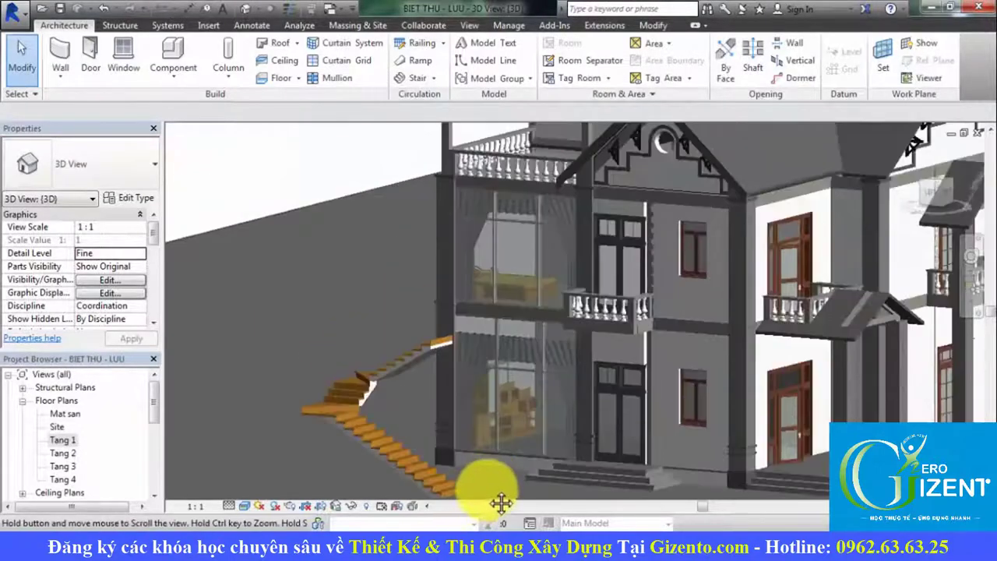
pyautogui.scroll(2, 485, 456)
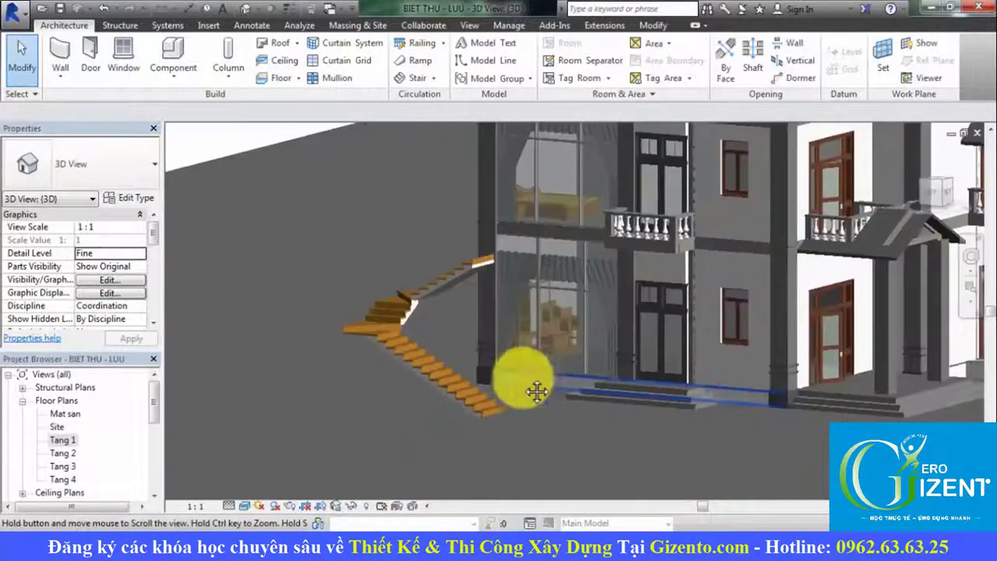
pyautogui.scroll(2, 535, 391)
pyautogui.scroll(2, 474, 400)
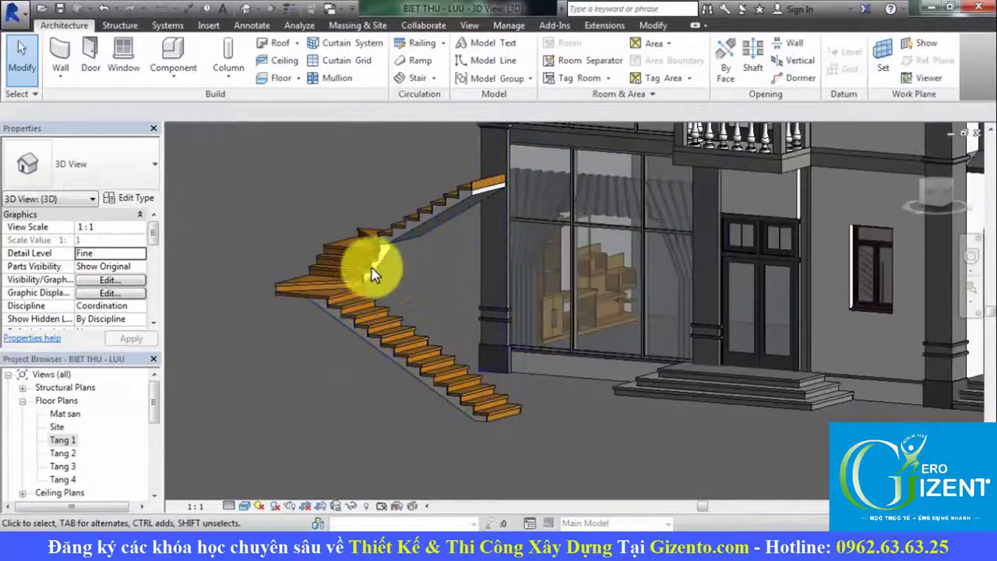
pyautogui.moveTo(545, 389)
pyautogui.keyDown('shift'); pyautogui.mouseDown(button='middle')
pyautogui.moveTo(485, 378)
pyautogui.moveTo(541, 382)
pyautogui.mouseUp(button='middle'); pyautogui.keyUp('shift')
pyautogui.keyDown('shift'); pyautogui.moveTo(674, 389); pyautogui.dragTo(523, 400, button='middle'); pyautogui.keyUp('shift')
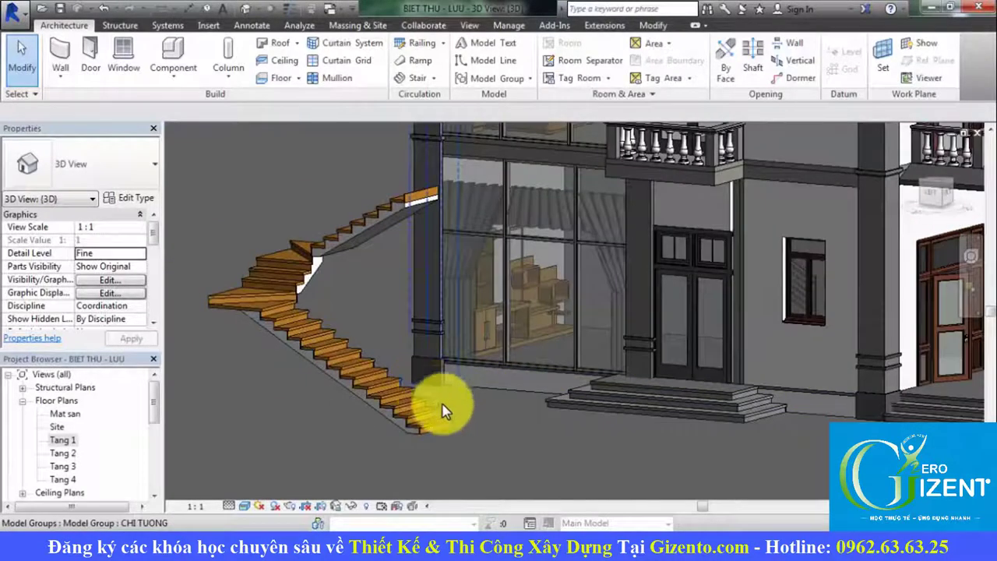
pyautogui.keyDown('shift'); pyautogui.moveTo(457, 429); pyautogui.dragTo(510, 407, button='middle'); pyautogui.keyUp('shift')
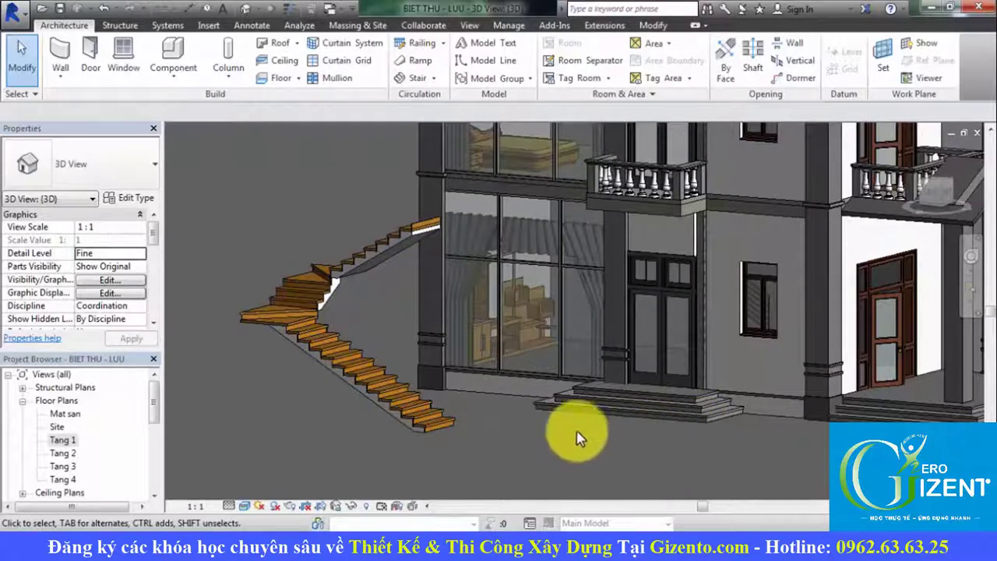
pyautogui.moveTo(574, 425)
pyautogui.mouseDown(button='middle')
pyautogui.moveTo(527, 445)
pyautogui.moveTo(487, 431)
pyautogui.moveTo(507, 411)
pyautogui.mouseUp(button='middle')
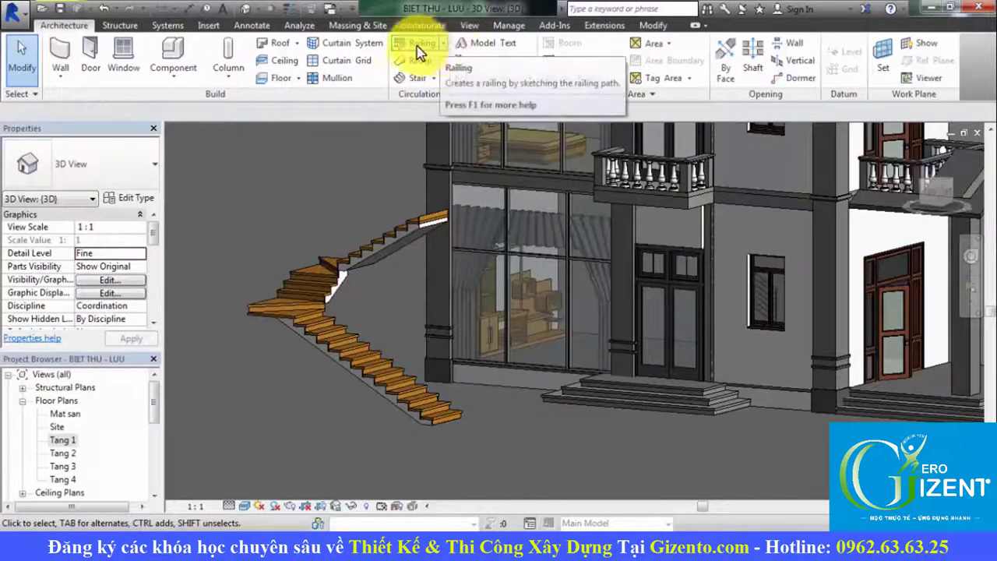
# Place a 900mm Pipe railing on the stair with Railing > Place on Host.
pyautogui.click(444, 46)
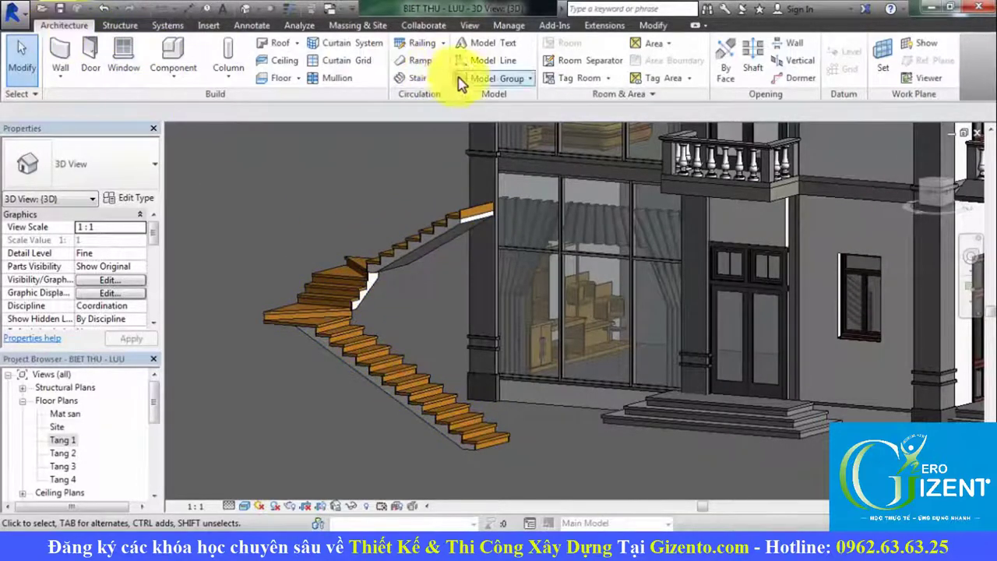
pyautogui.click(443, 44)
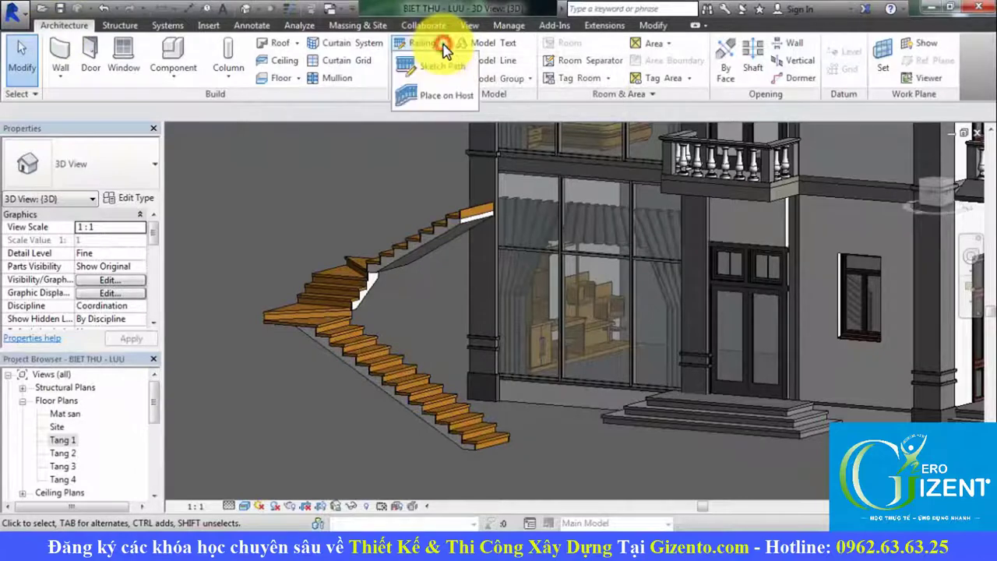
pyautogui.click(443, 97)
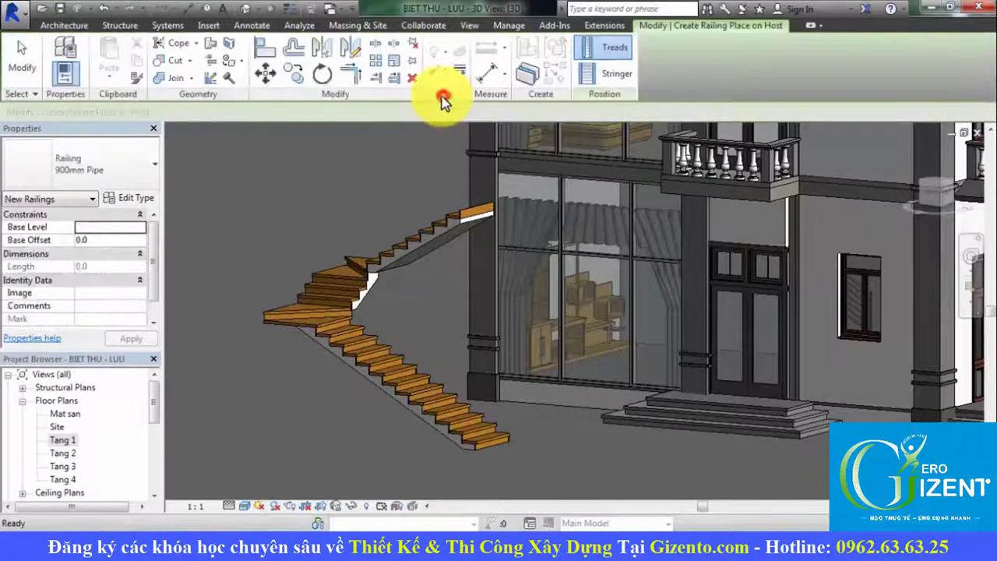
pyautogui.click(99, 155)
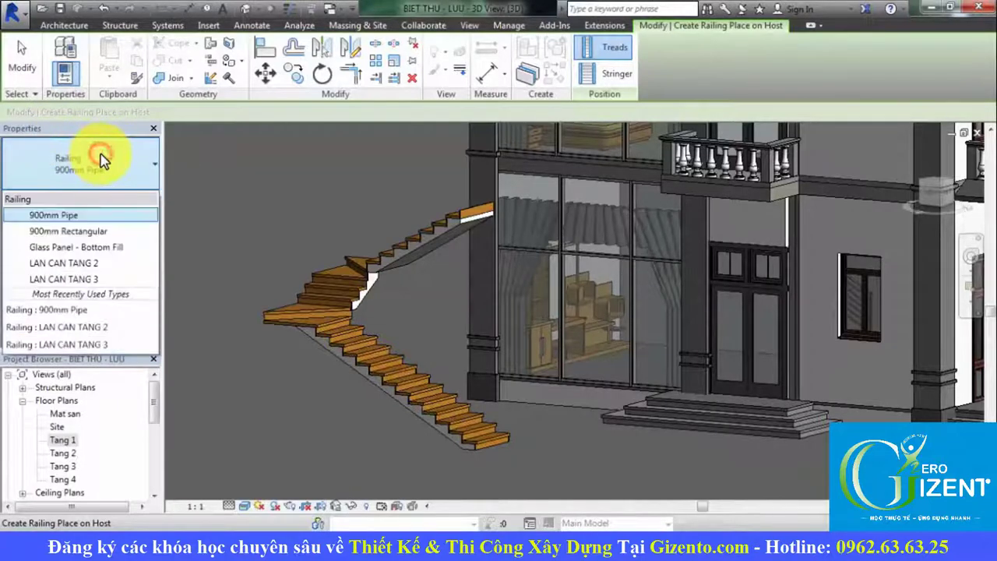
pyautogui.click(129, 151)
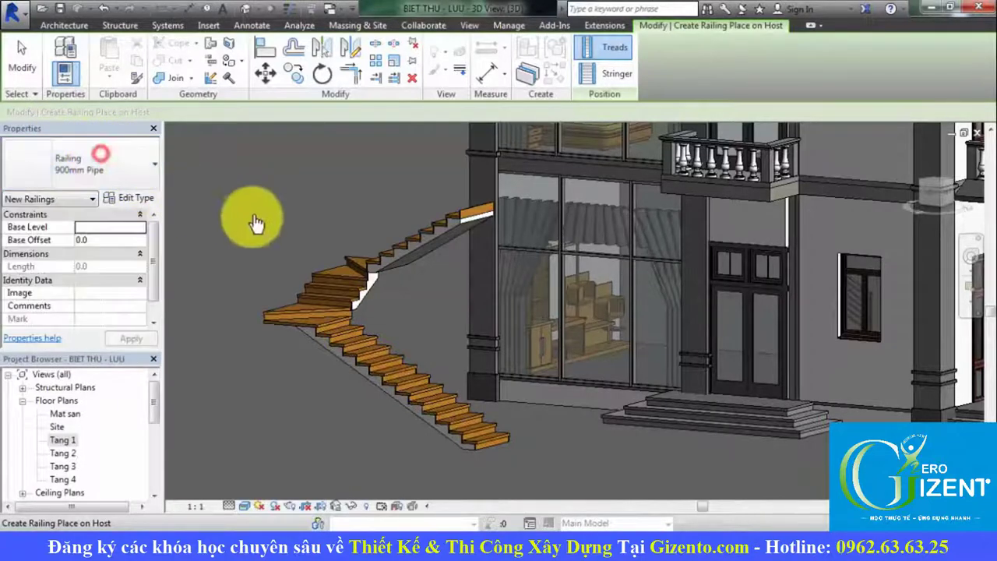
pyautogui.click(355, 291)
pyautogui.click(592, 438)
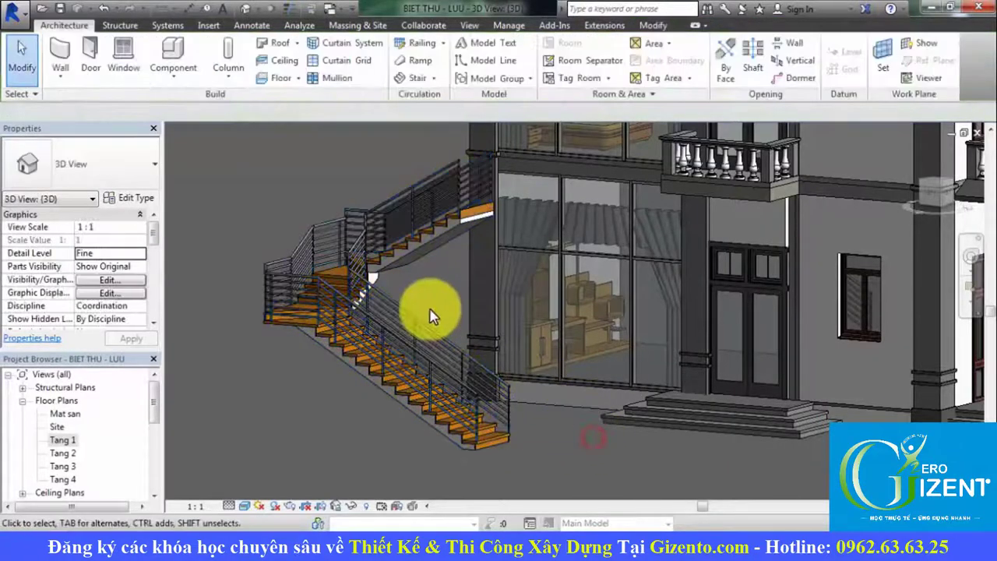
# In the Tang 1 floor plan, flip the stair railing to the other side of its path.
pyautogui.scroll(2, 280, 272)
pyautogui.scroll(2, 457, 460)
pyautogui.scroll(2, 473, 402)
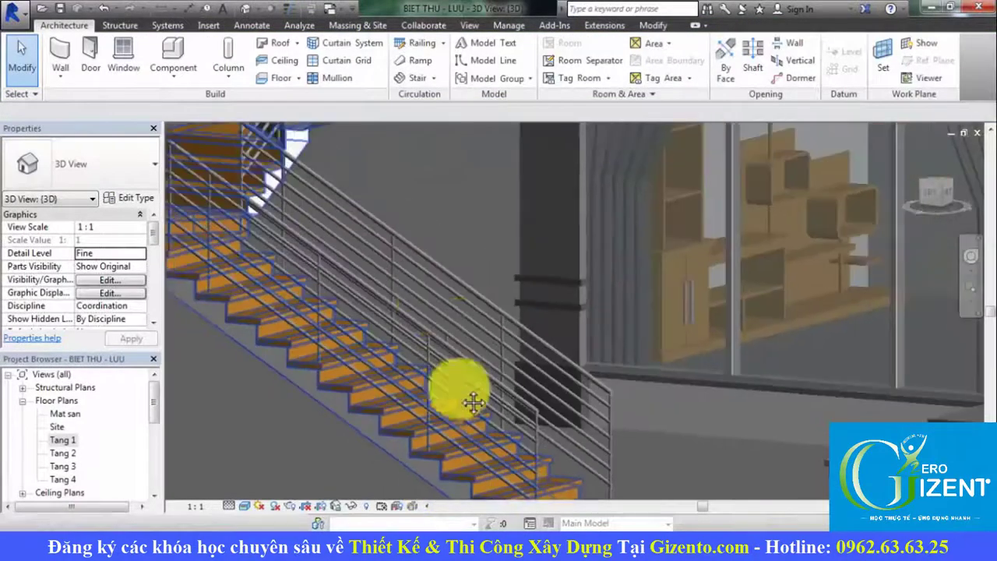
pyautogui.scroll(2, 473, 401)
pyautogui.scroll(2, 457, 304)
pyautogui.scroll(2, 467, 311)
pyautogui.scroll(1, 475, 340)
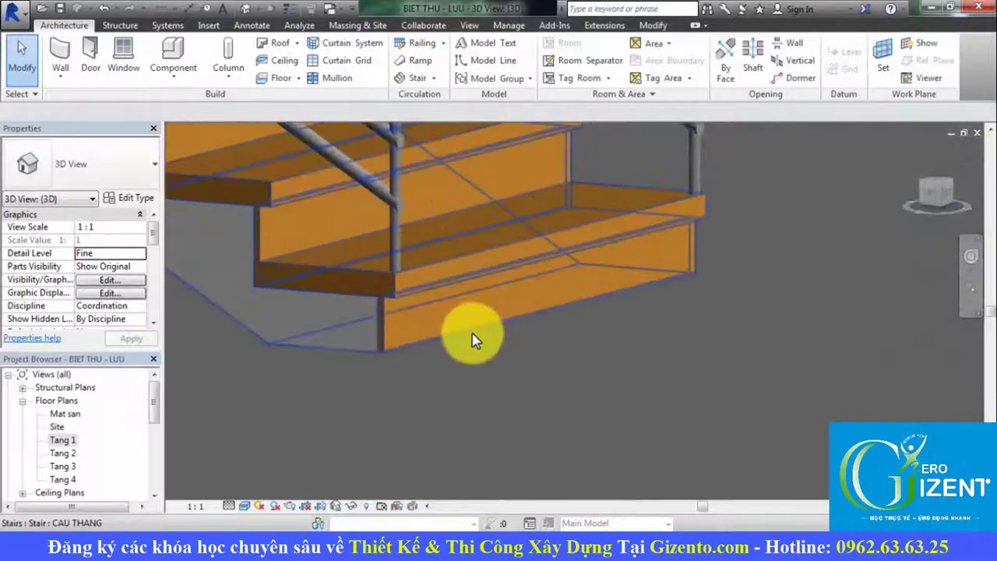
pyautogui.scroll(-1, 491, 351)
pyautogui.scroll(-2, 475, 365)
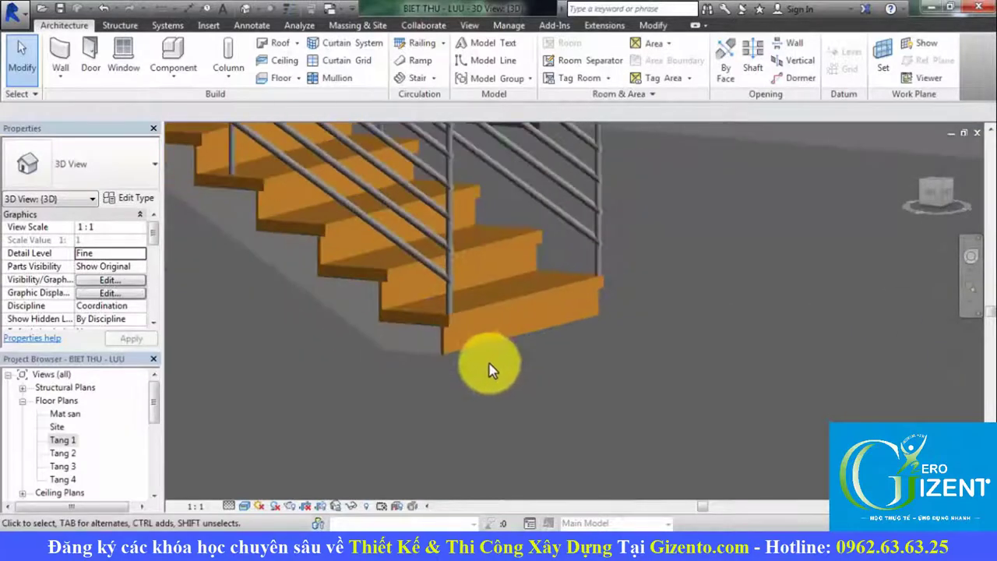
pyautogui.click(64, 441)
pyautogui.doubleClick(64, 442)
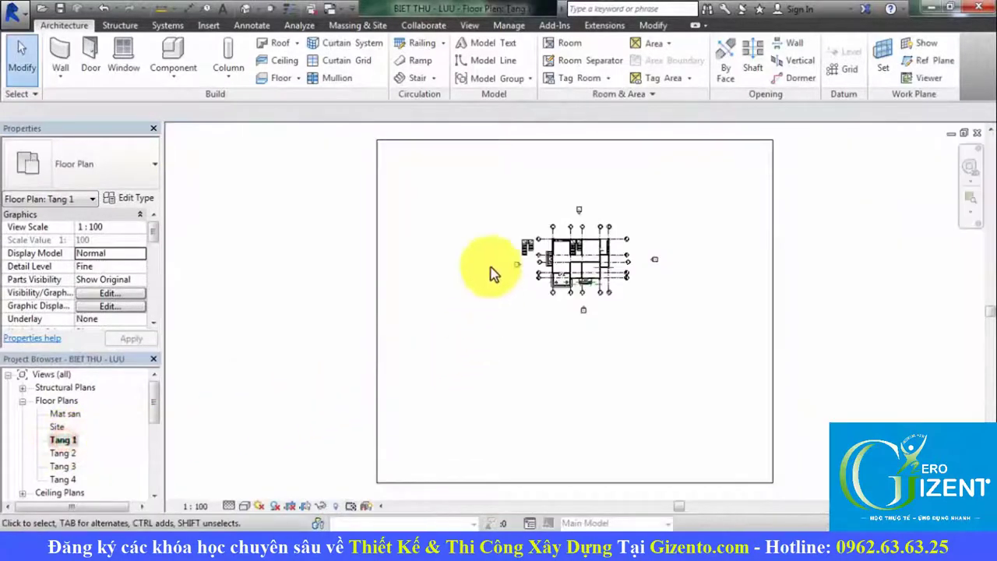
pyautogui.scroll(4, 514, 257)
pyautogui.scroll(3, 565, 343)
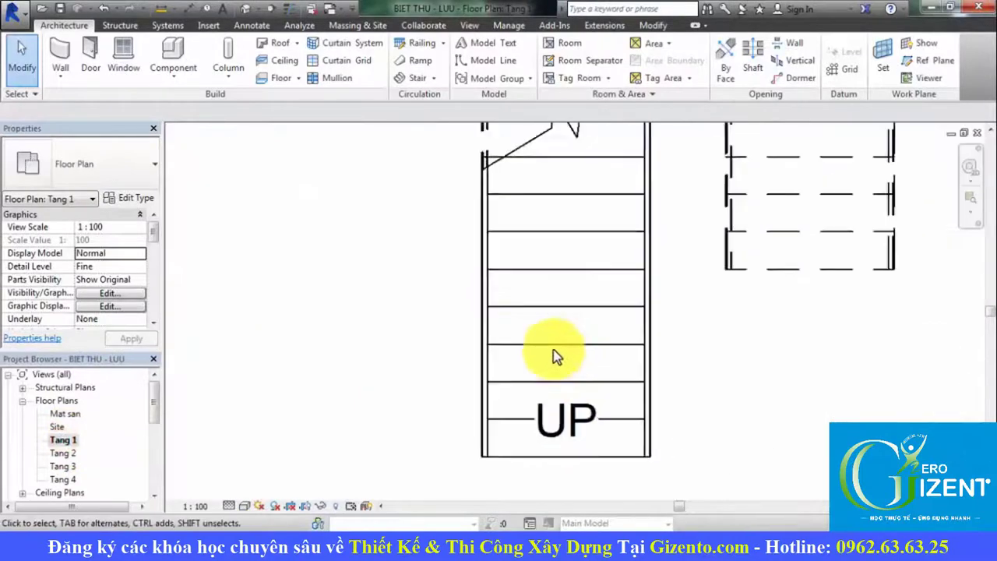
pyautogui.click(480, 319)
pyautogui.scroll(-1, 514, 335)
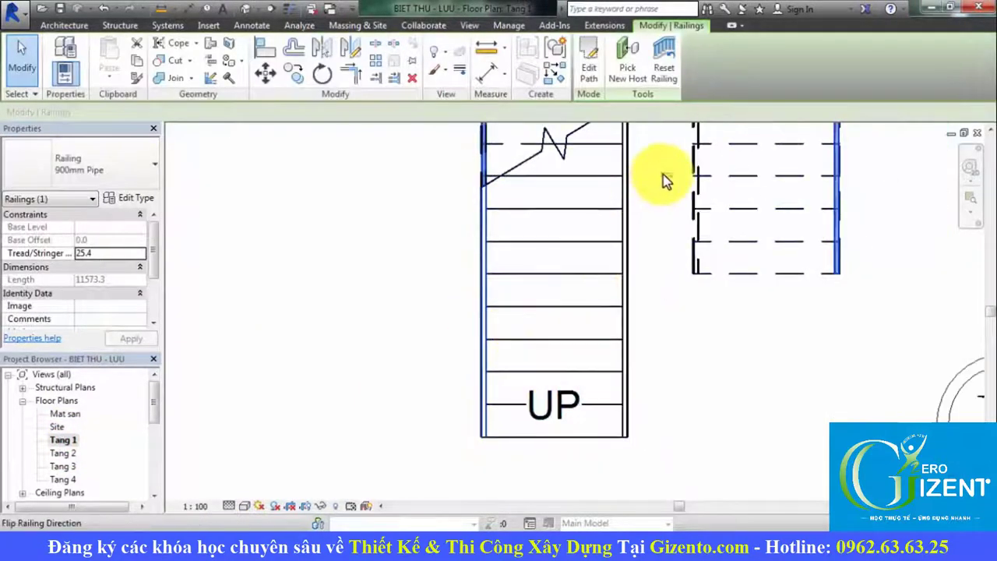
pyautogui.click(663, 179)
pyautogui.click(663, 267)
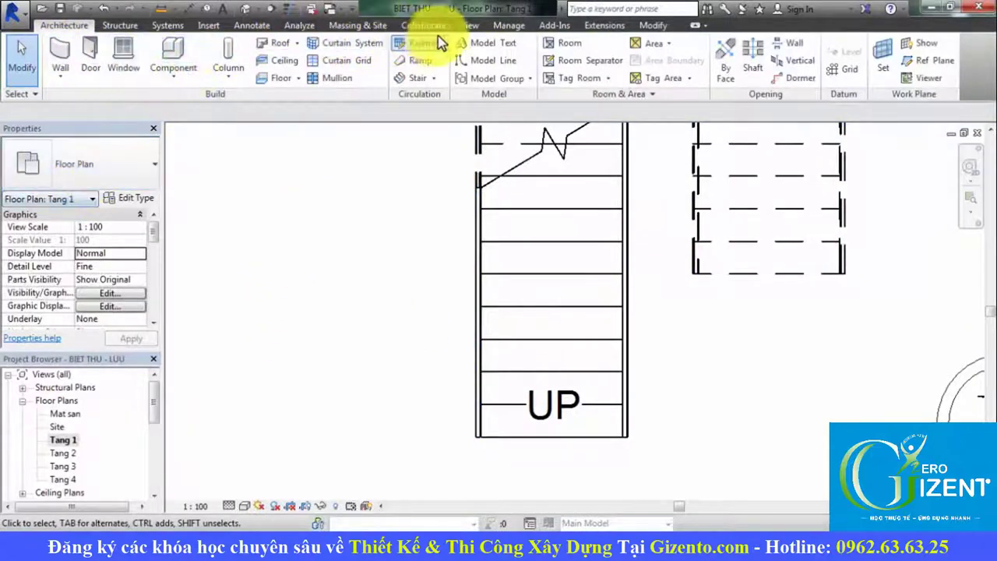
# Switch to the default 3D view and zoom in to inspect the flipped stair railing.
pyautogui.click(468, 24)
pyautogui.click(418, 55)
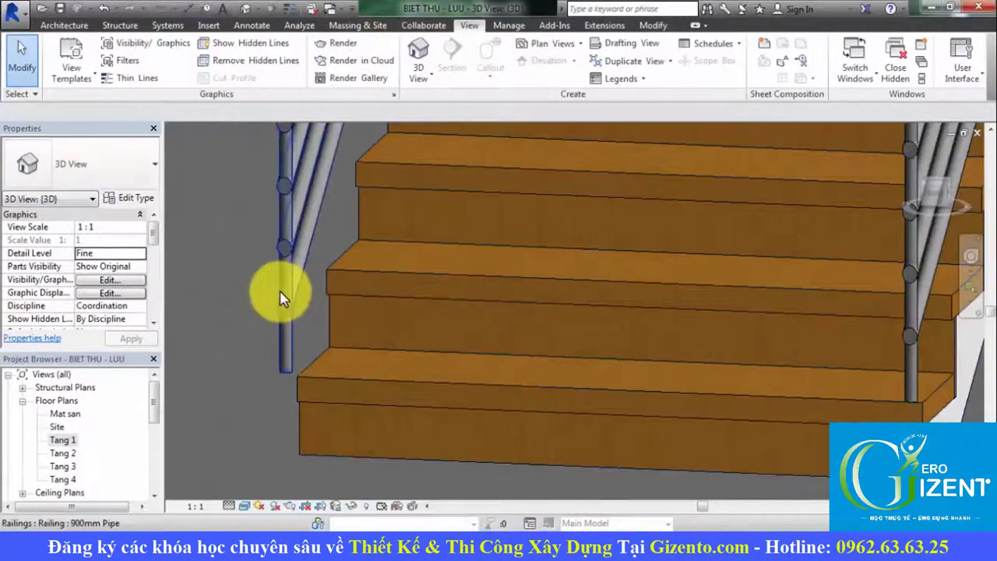
pyautogui.scroll(2, 290, 389)
pyautogui.scroll(1, 290, 389)
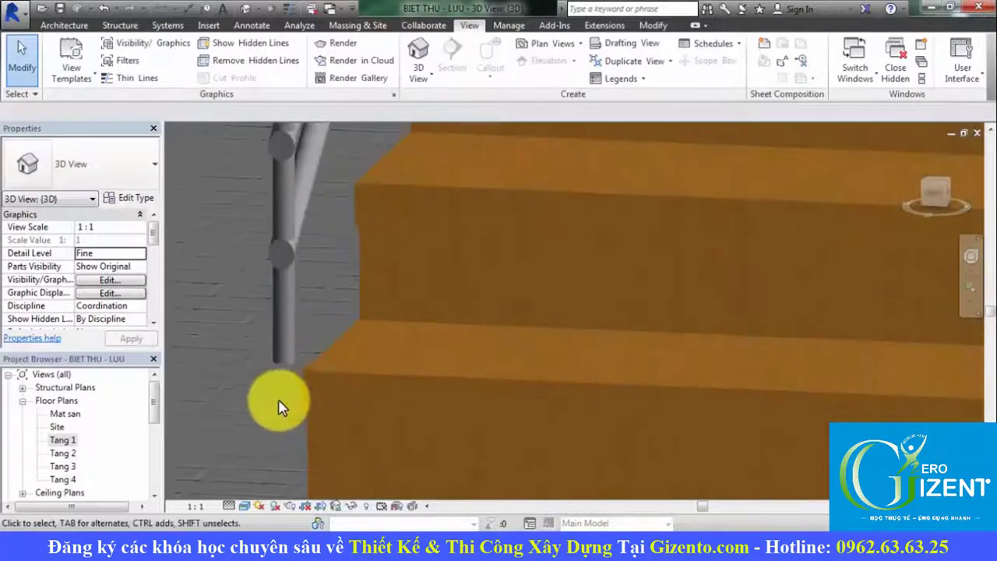
pyautogui.scroll(1, 290, 383)
pyautogui.scroll(-4, 716, 383)
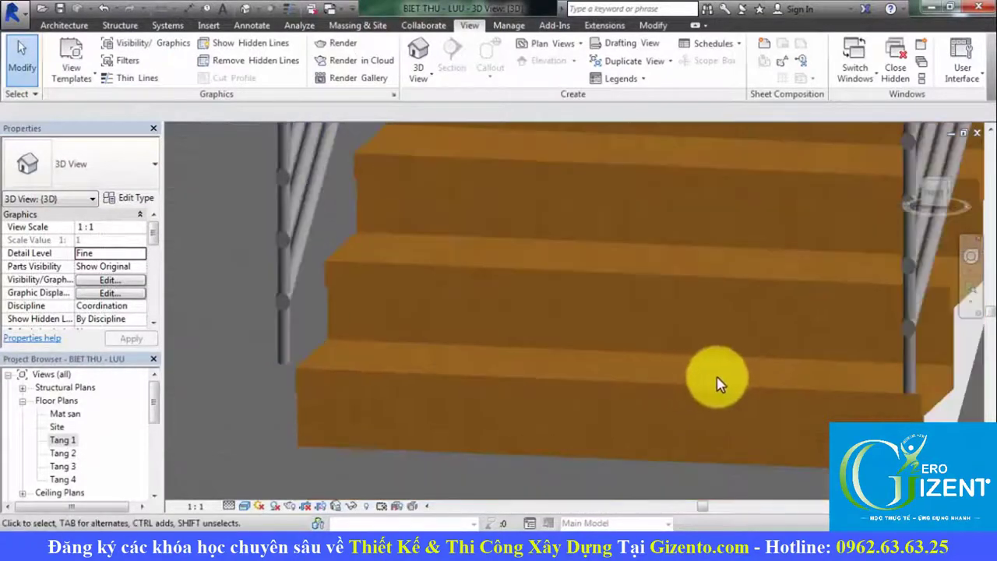
pyautogui.scroll(2, 924, 395)
pyautogui.scroll(2, 907, 405)
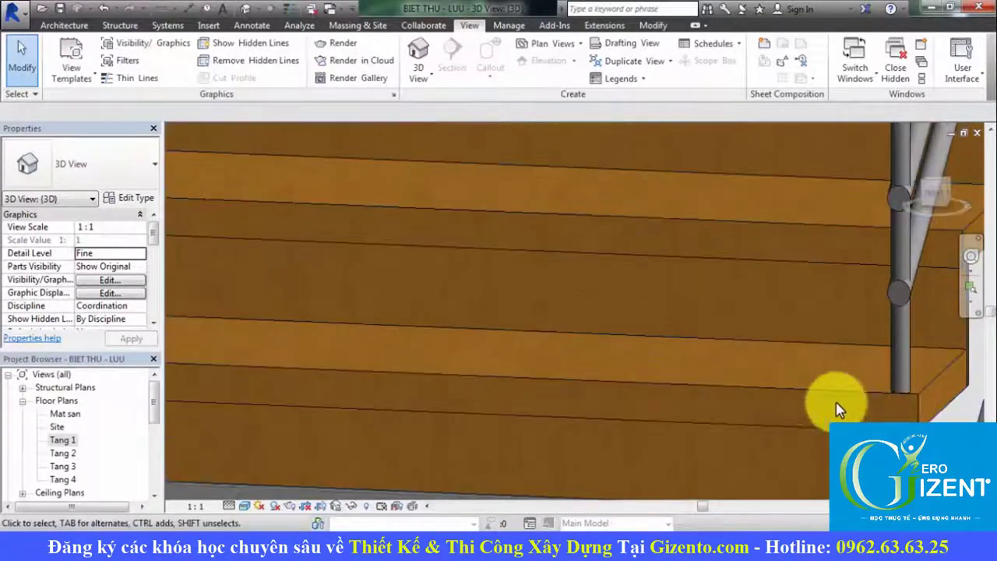
pyautogui.scroll(-2, 746, 408)
pyautogui.scroll(-1, 734, 408)
pyautogui.scroll(-2, 736, 411)
pyautogui.scroll(-3, 736, 411)
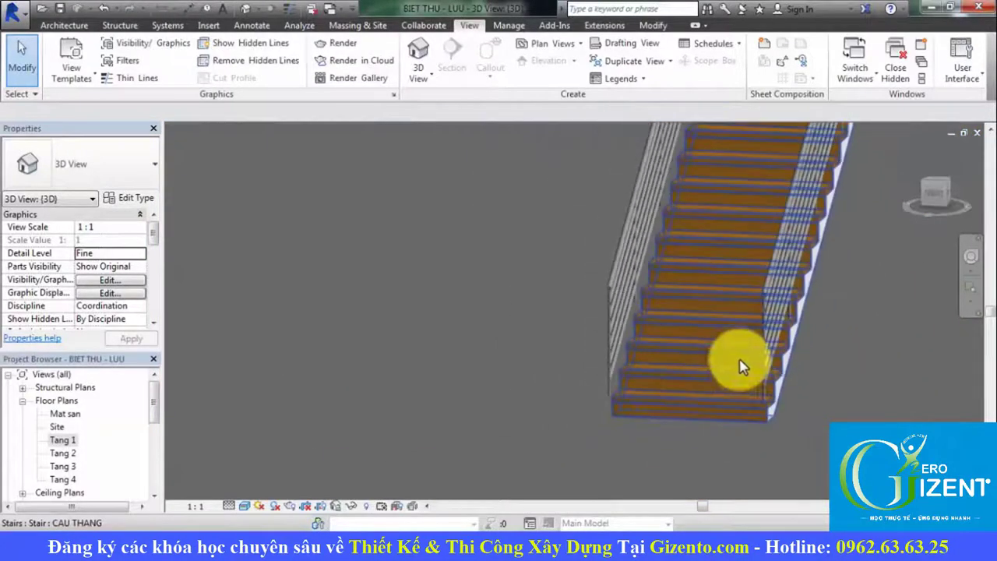
pyautogui.moveTo(741, 356)
pyautogui.mouseDown(button='middle')
pyautogui.moveTo(675, 423)
pyautogui.moveTo(529, 296)
pyautogui.mouseUp(button='middle')
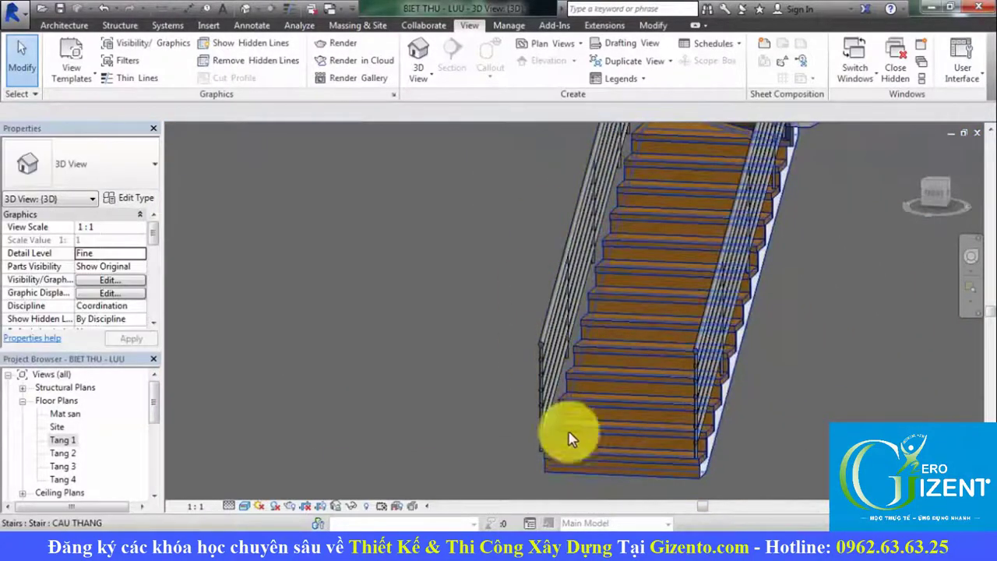
pyautogui.scroll(2, 647, 440)
pyautogui.scroll(1, 526, 457)
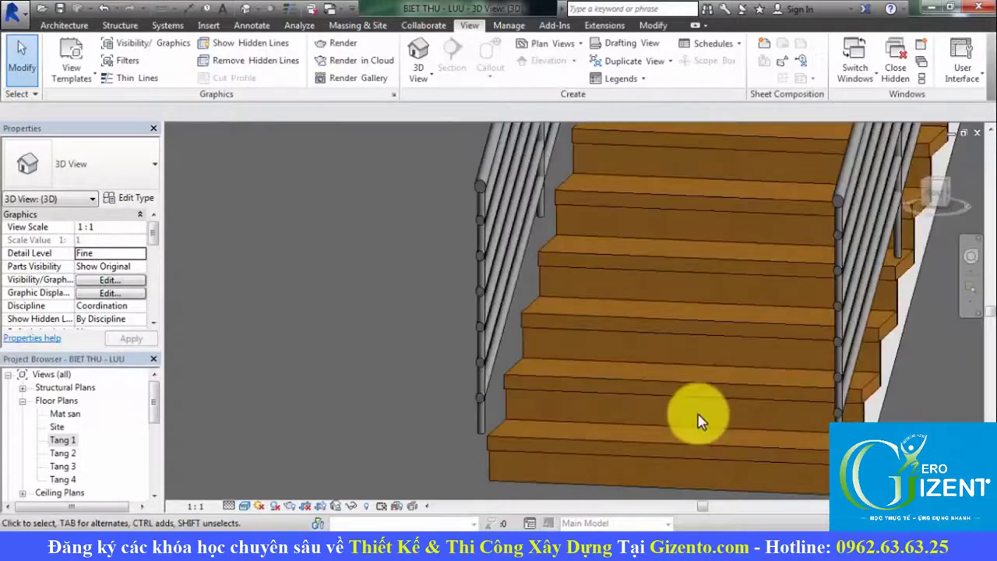
# Reopen the Tang 1 floor plan and check the stair railing's placement.
pyautogui.doubleClick(63, 440)
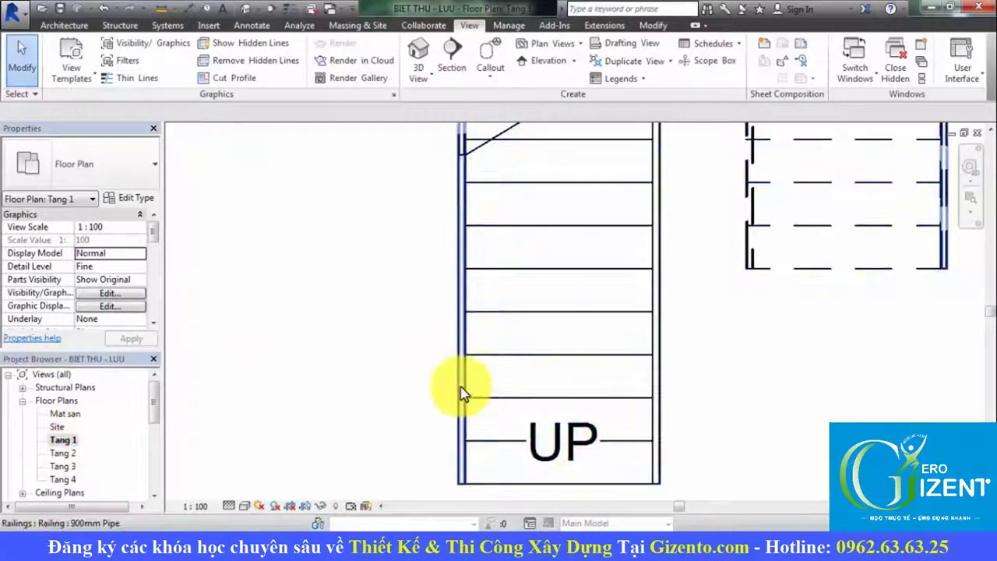
pyautogui.click(460, 393)
pyautogui.scroll(-1, 461, 394)
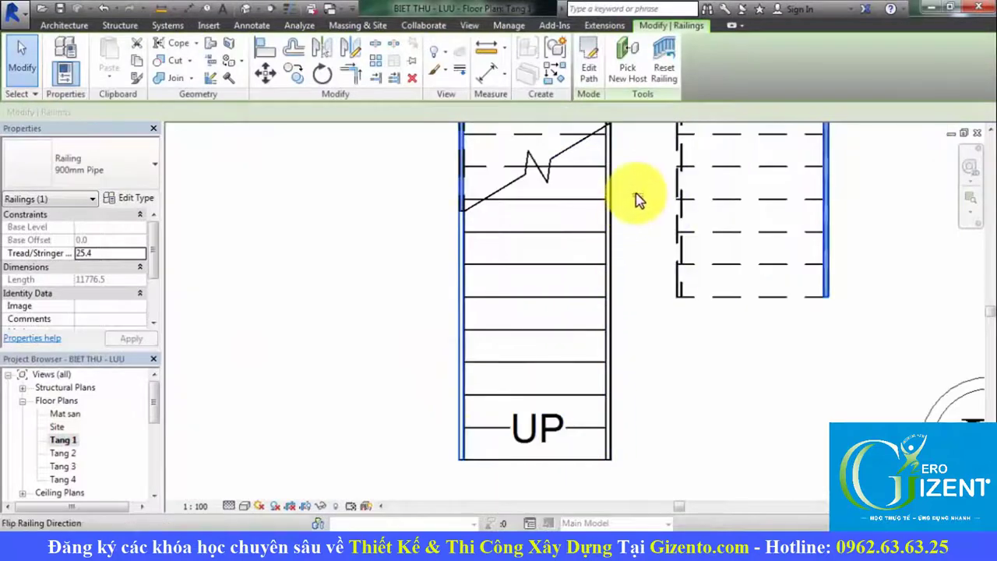
pyautogui.click(652, 276)
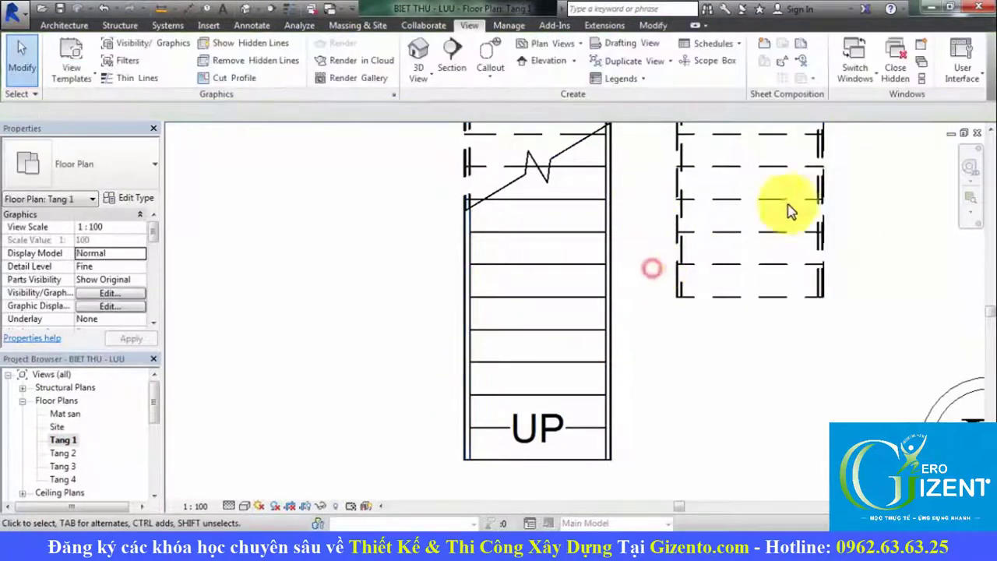
# Close the Tang 1 plan window and reframe the staircase in the 3D view.
pyautogui.click(977, 133)
pyautogui.scroll(2, 507, 475)
pyautogui.scroll(2, 486, 423)
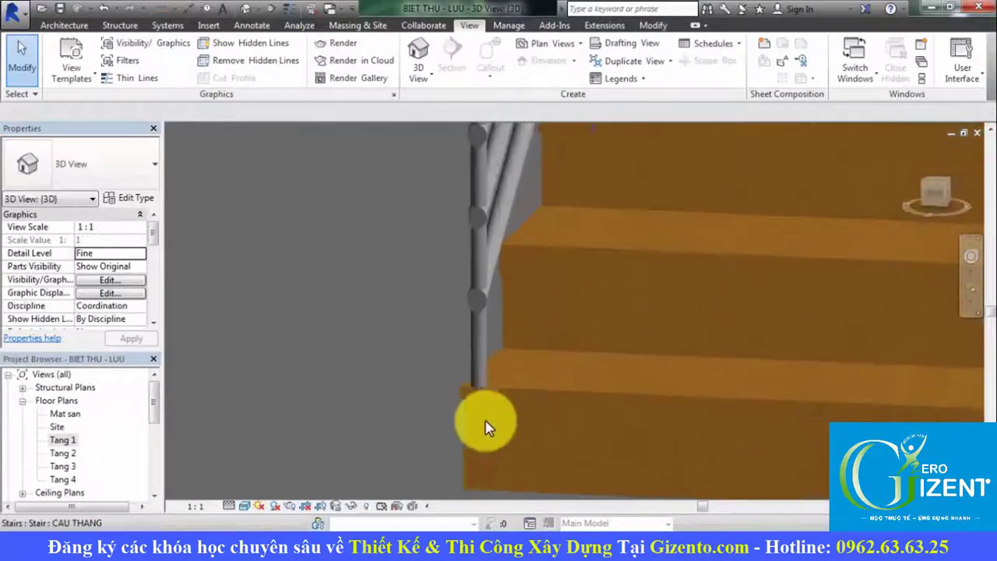
pyautogui.scroll(2, 501, 377)
pyautogui.scroll(-1, 498, 376)
pyautogui.scroll(-1, 362, 335)
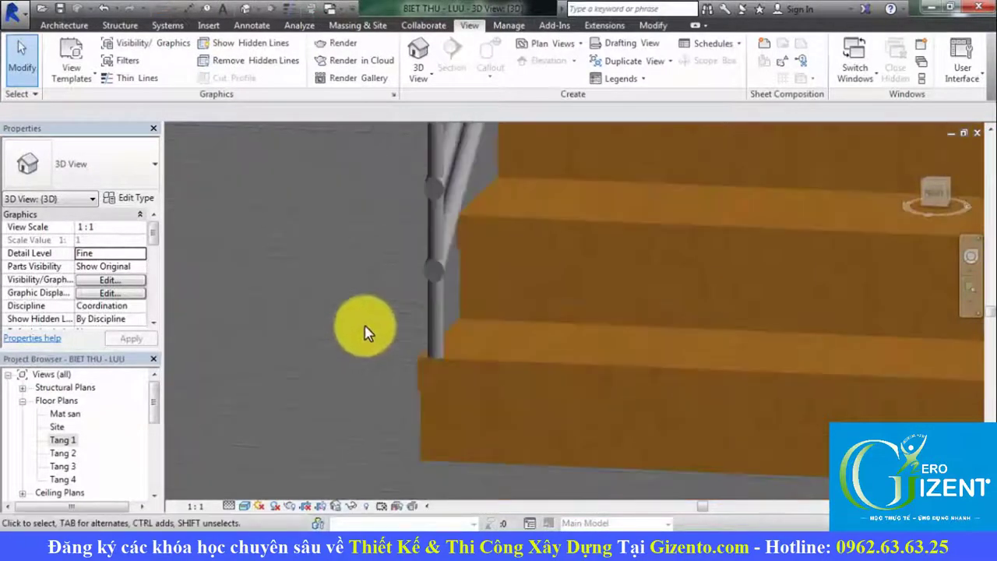
pyautogui.scroll(-2, 374, 339)
pyautogui.scroll(-2, 592, 343)
pyautogui.moveTo(729, 319); pyautogui.dragTo(701, 416, button='middle')
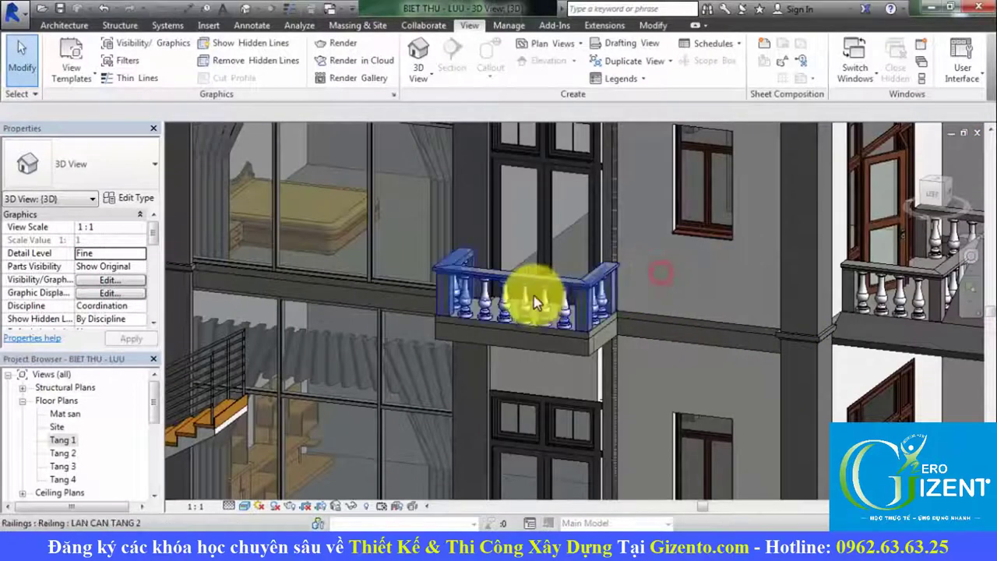
# Zoom the 3D view toward the front balcony and preview the Architecture tab's Railing options.
pyautogui.scroll(-2, 559, 334)
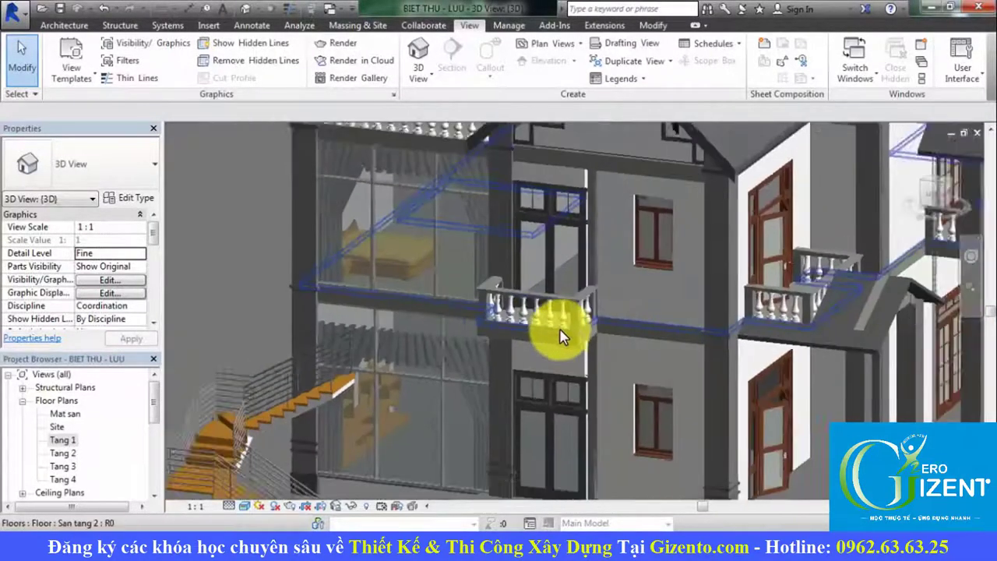
pyautogui.scroll(-1, 580, 330)
pyautogui.scroll(2, 594, 334)
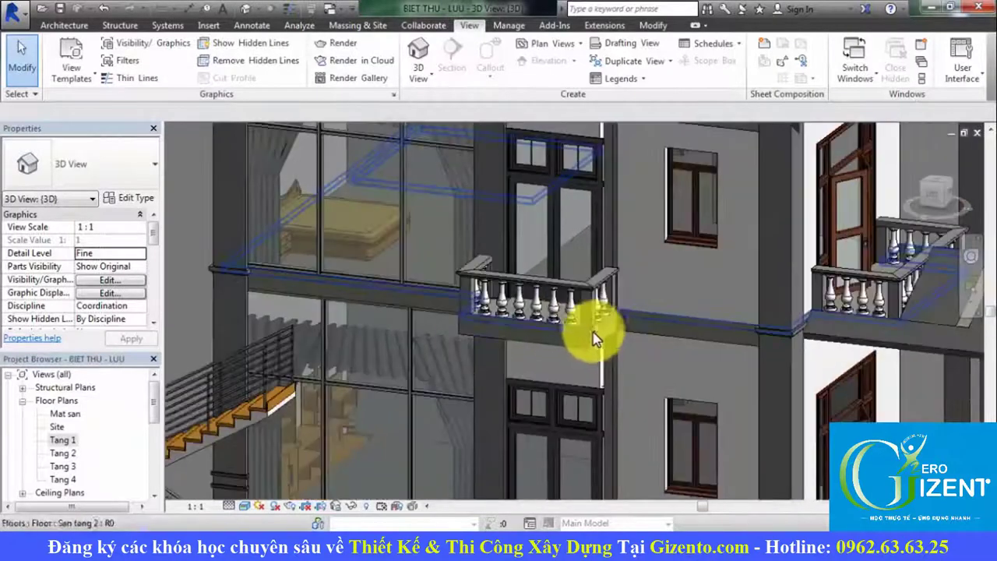
pyautogui.click(64, 25)
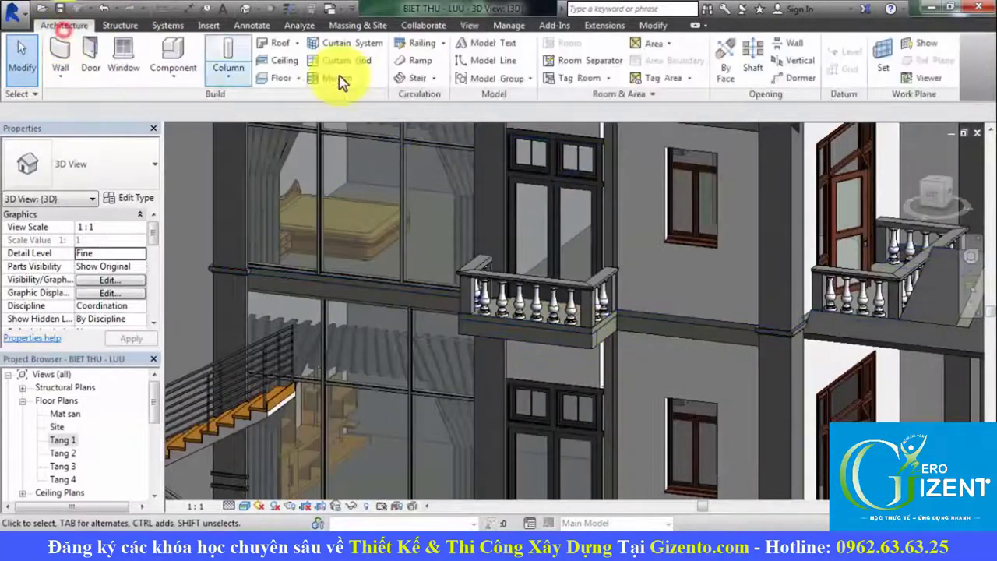
pyautogui.click(442, 43)
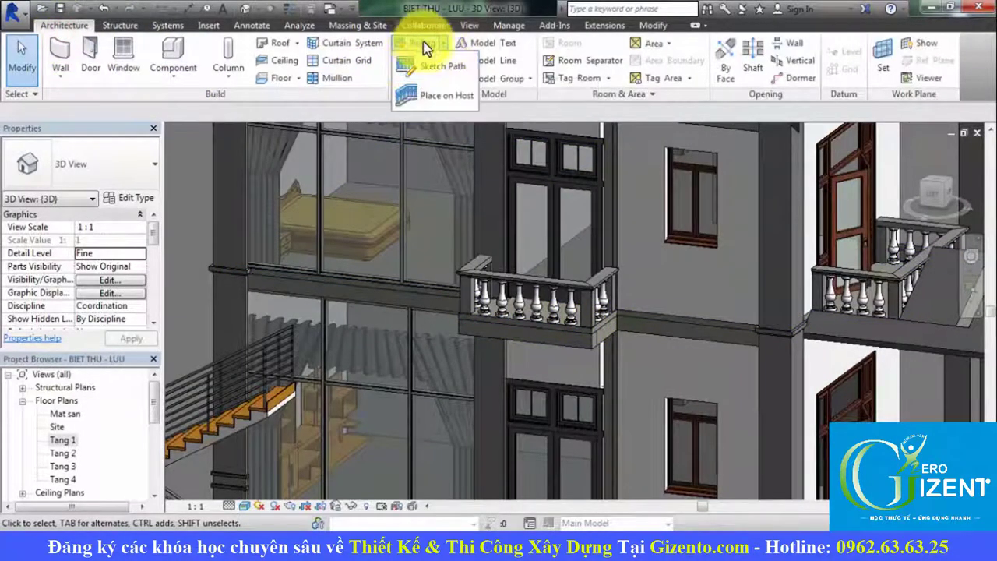
pyautogui.click(651, 289)
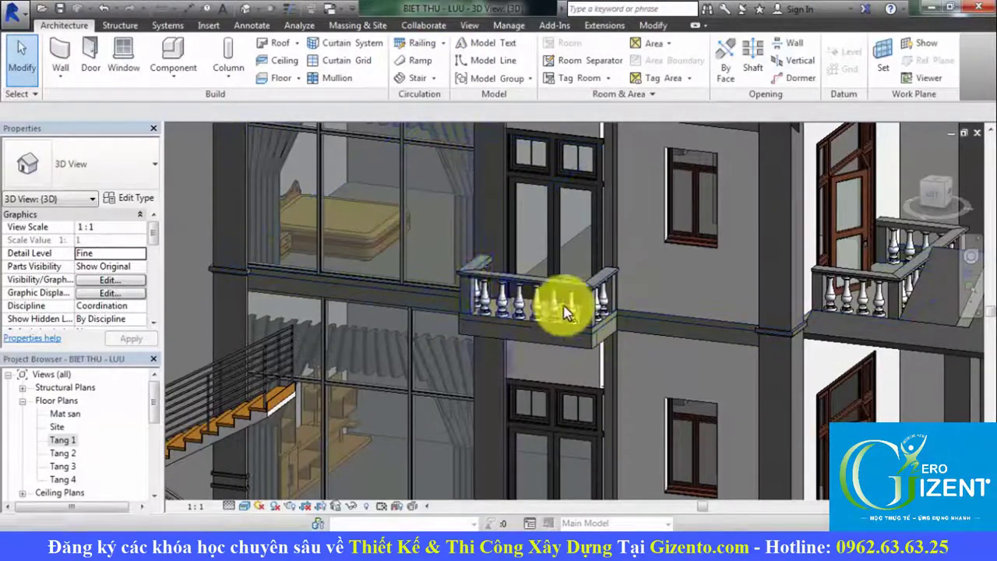
# Open the Tang 2 floor plan at 1:100 scale, centred on the balcony by the door.
pyautogui.doubleClick(64, 452)
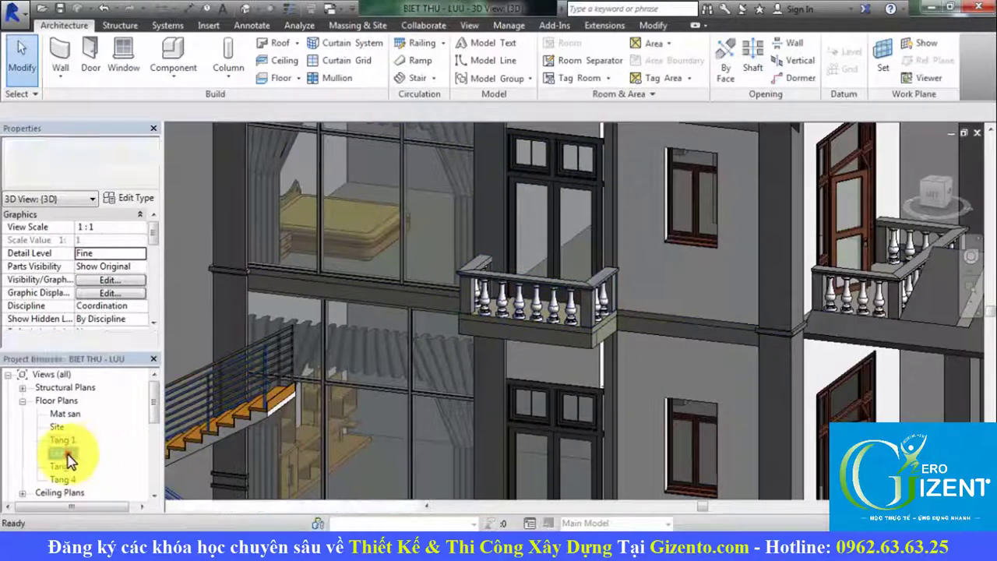
pyautogui.scroll(3, 534, 263)
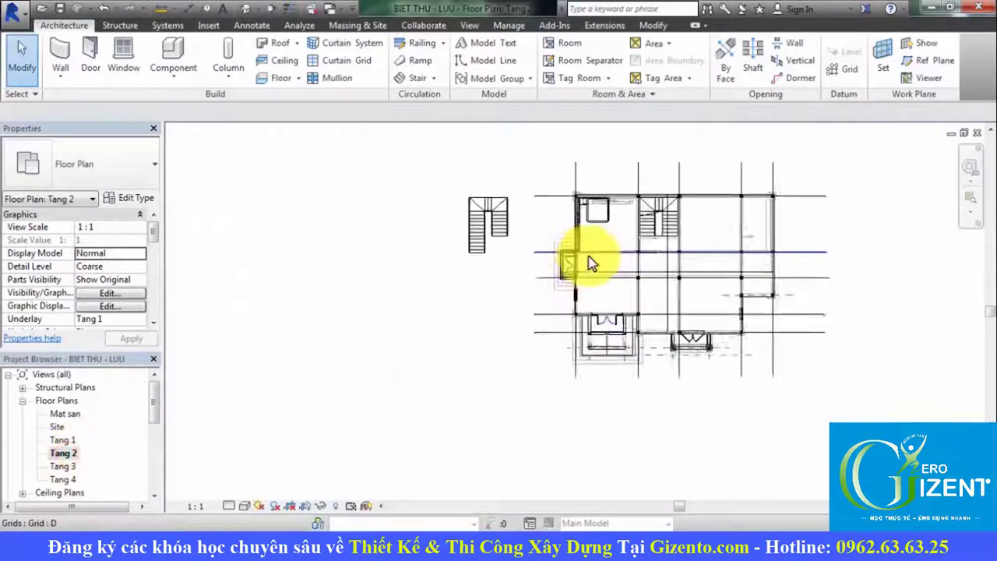
pyautogui.scroll(3, 589, 262)
pyautogui.click(195, 505)
pyautogui.click(209, 410)
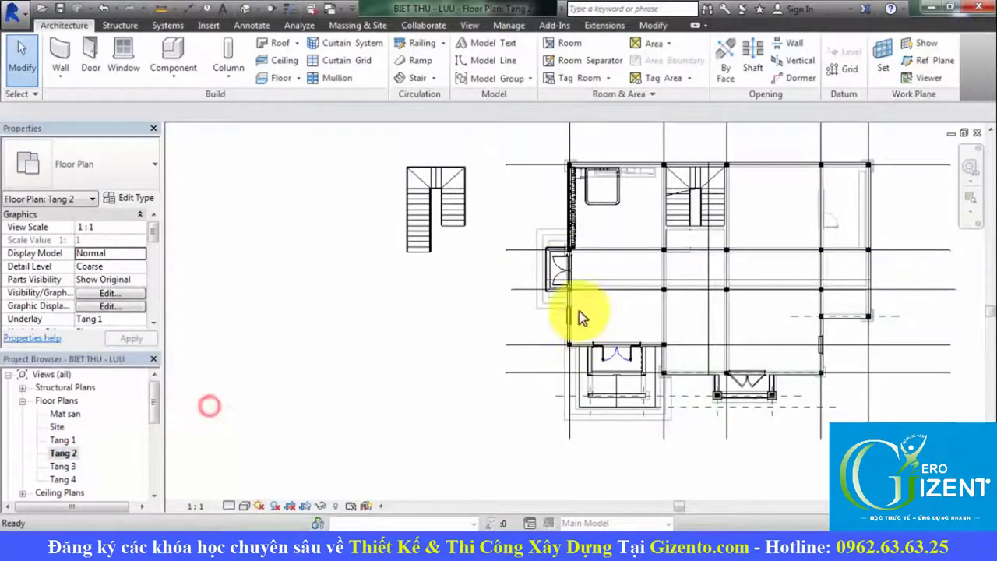
pyautogui.scroll(3, 568, 268)
pyautogui.scroll(2, 596, 303)
pyautogui.moveTo(572, 331); pyautogui.dragTo(514, 338, button='middle')
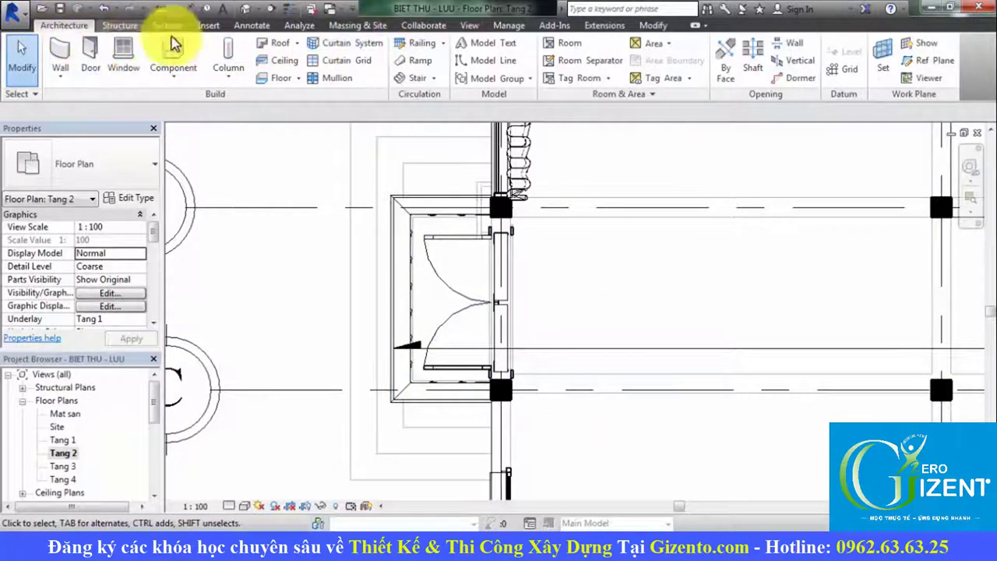
# Sketch the LAN CAN TANG 2 railing path around the balcony, based on Tang 2, and finish it.
pyautogui.click(445, 43)
pyautogui.click(441, 68)
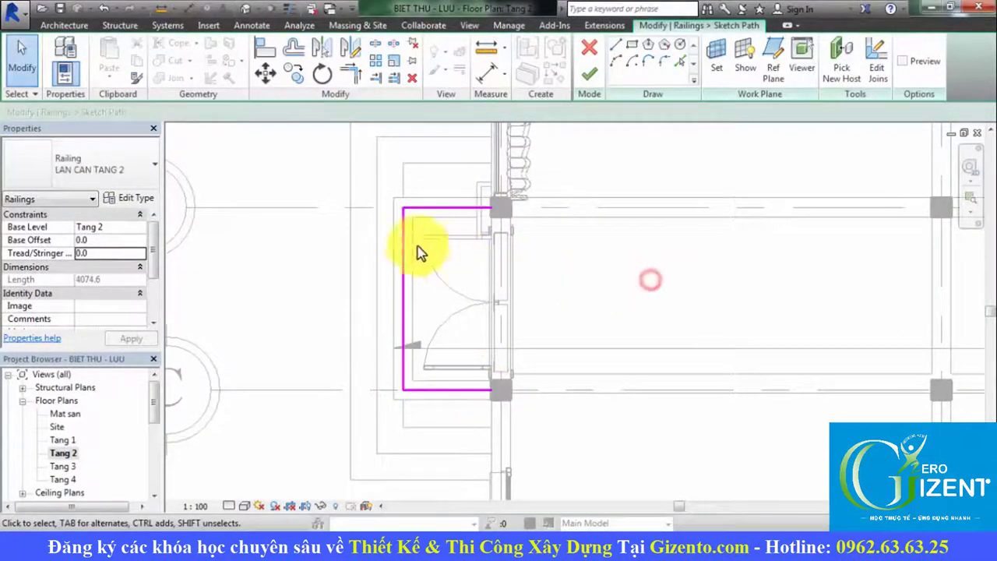
pyautogui.click(478, 212)
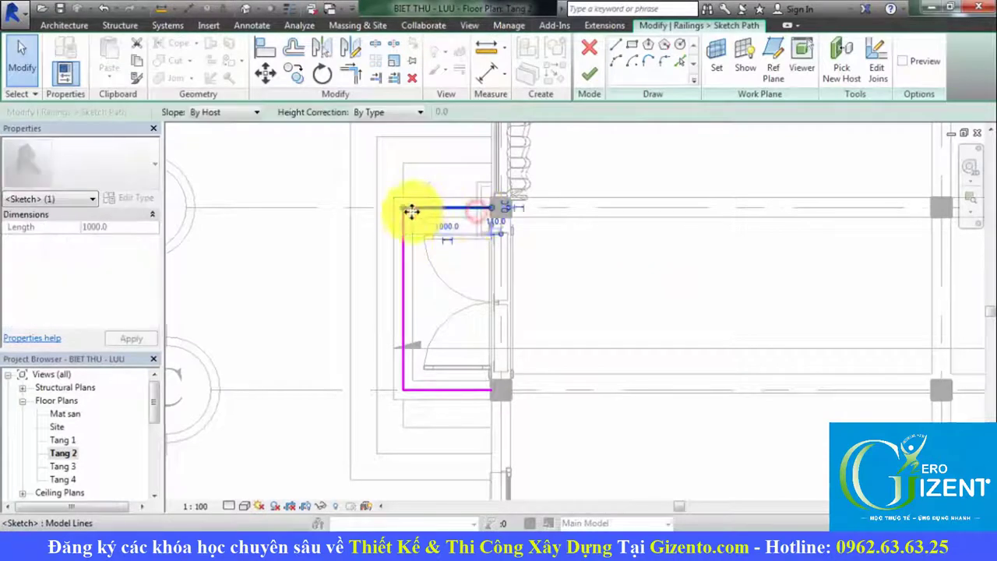
pyautogui.click(402, 272)
pyautogui.click(545, 304)
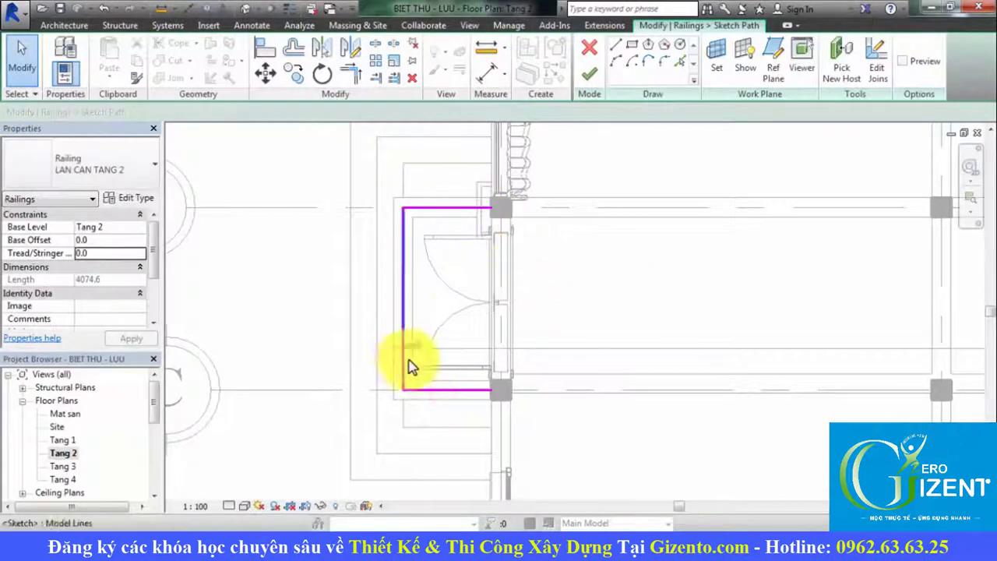
pyautogui.click(582, 282)
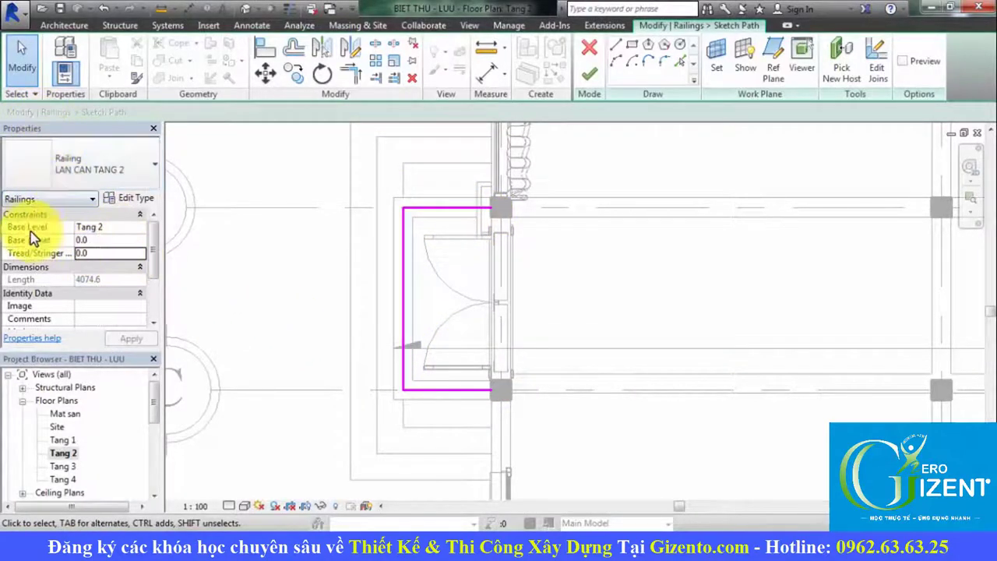
pyautogui.click(140, 228)
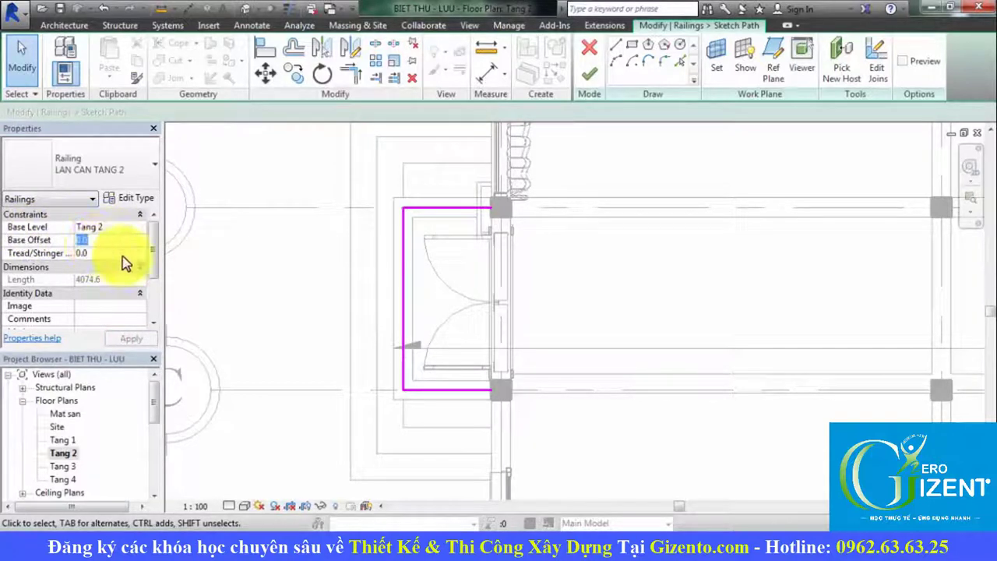
pyautogui.scroll(-3, 148, 257)
pyautogui.scroll(3, 144, 234)
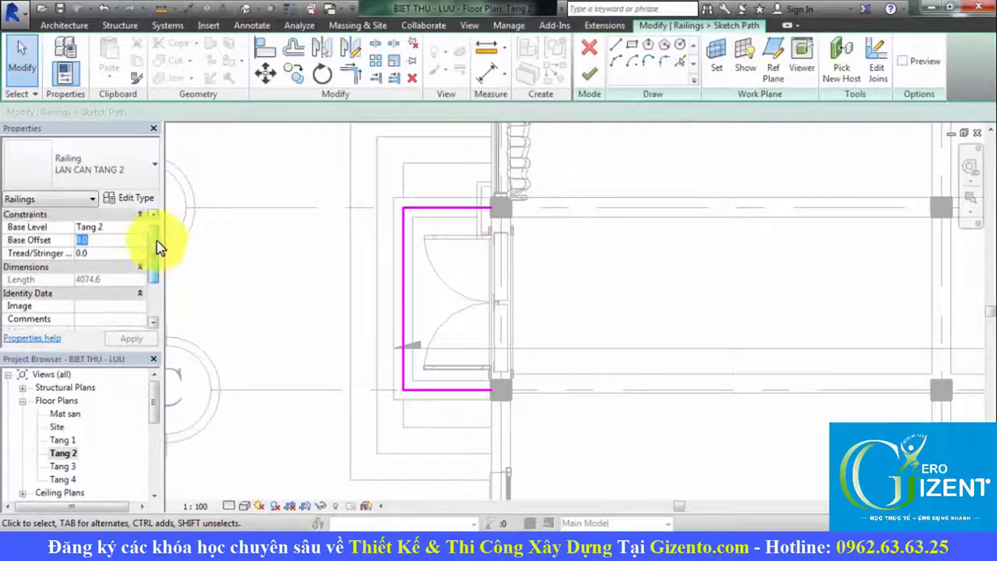
pyautogui.scroll(-1, 140, 226)
pyautogui.click(588, 75)
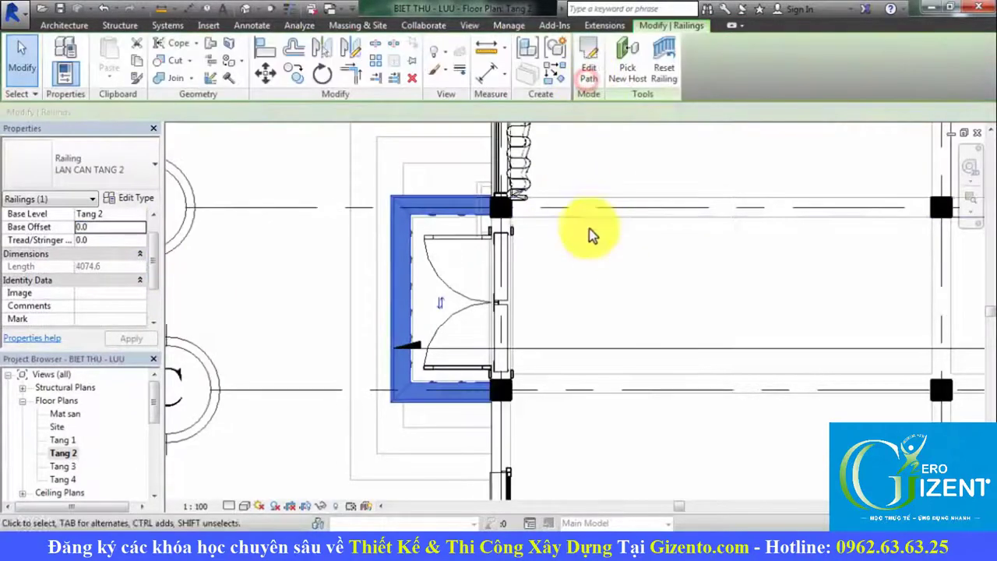
pyautogui.click(627, 284)
# Open the default 3D view, zoom in, and select the stair's 900mm Pipe railing.
pyautogui.click(470, 26)
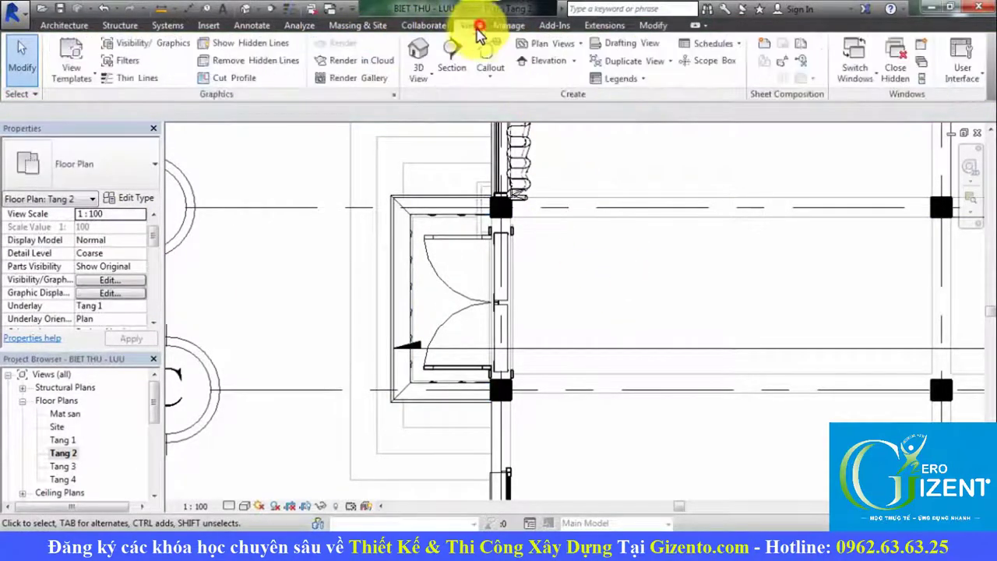
pyautogui.click(418, 50)
pyautogui.scroll(2, 568, 285)
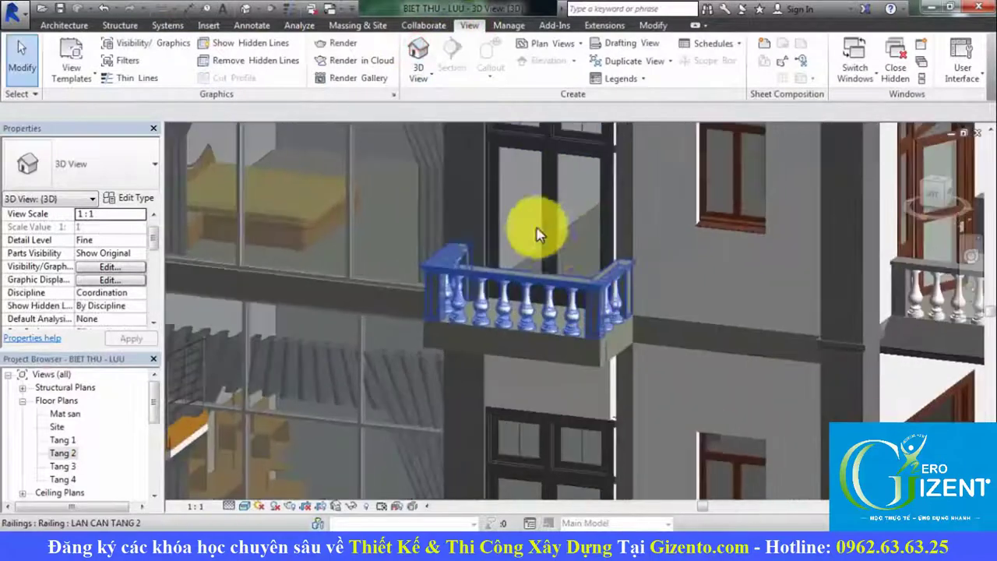
pyautogui.scroll(2, 534, 229)
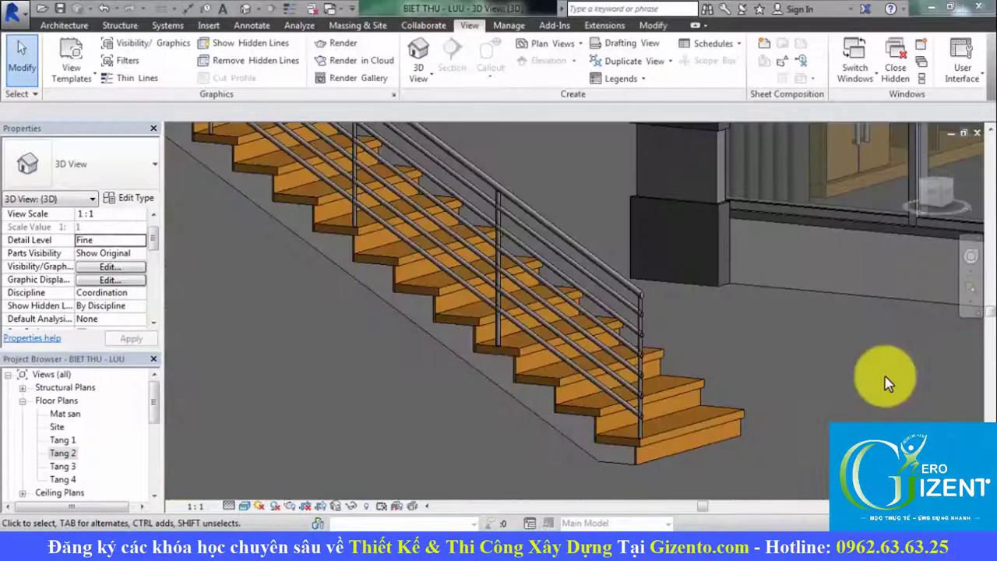
pyautogui.click(635, 302)
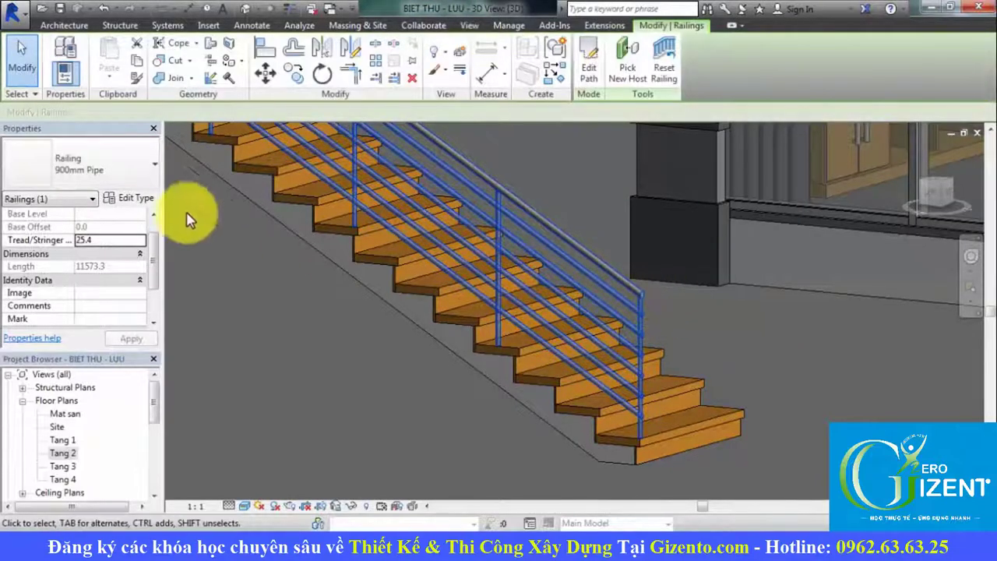
# Duplicate the 900mm Pipe railing type as '800mm' and move the Type Properties dialog aside.
pyautogui.click(142, 200)
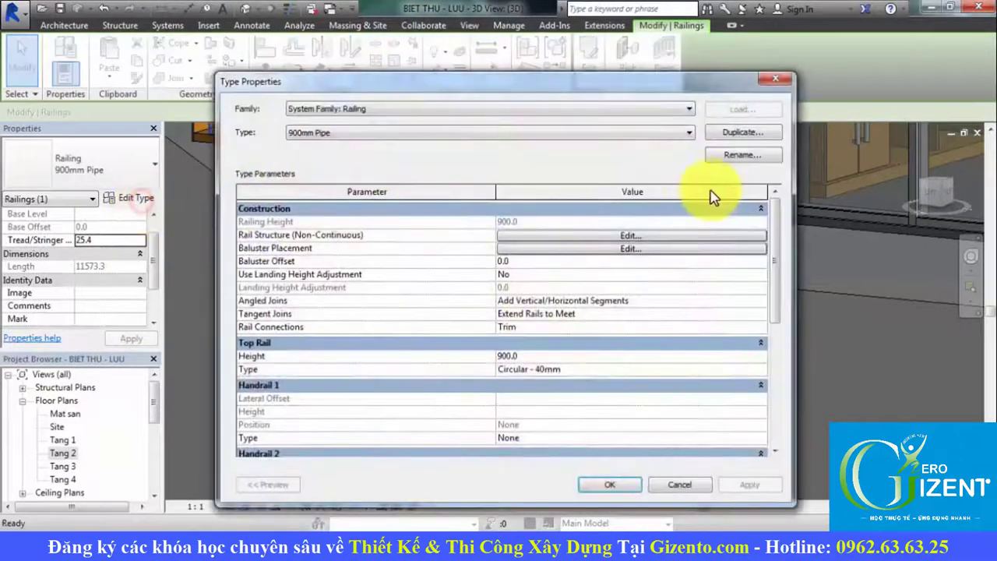
pyautogui.click(740, 132)
pyautogui.click(383, 315)
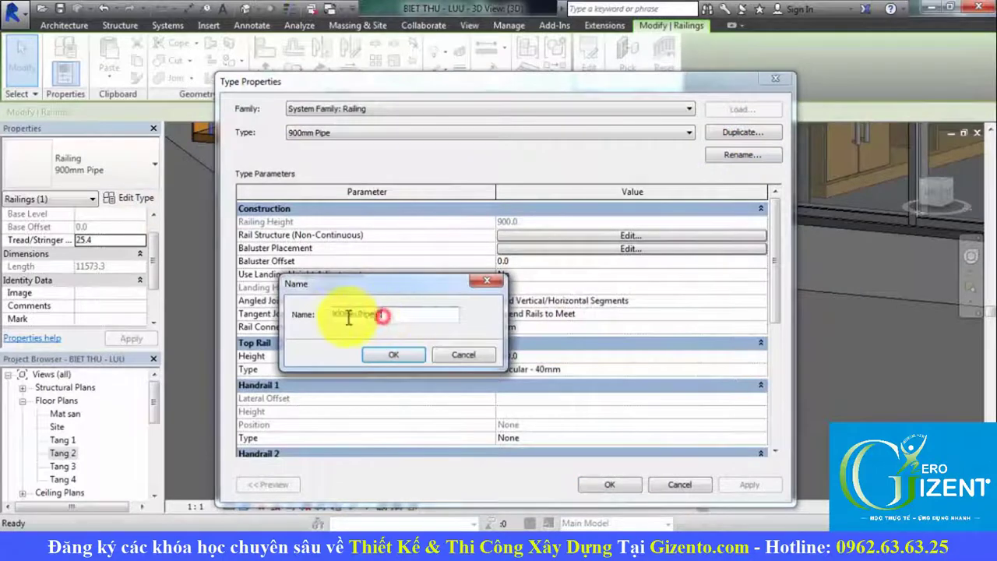
pyautogui.moveTo(360, 314); pyautogui.dragTo(222, 313)
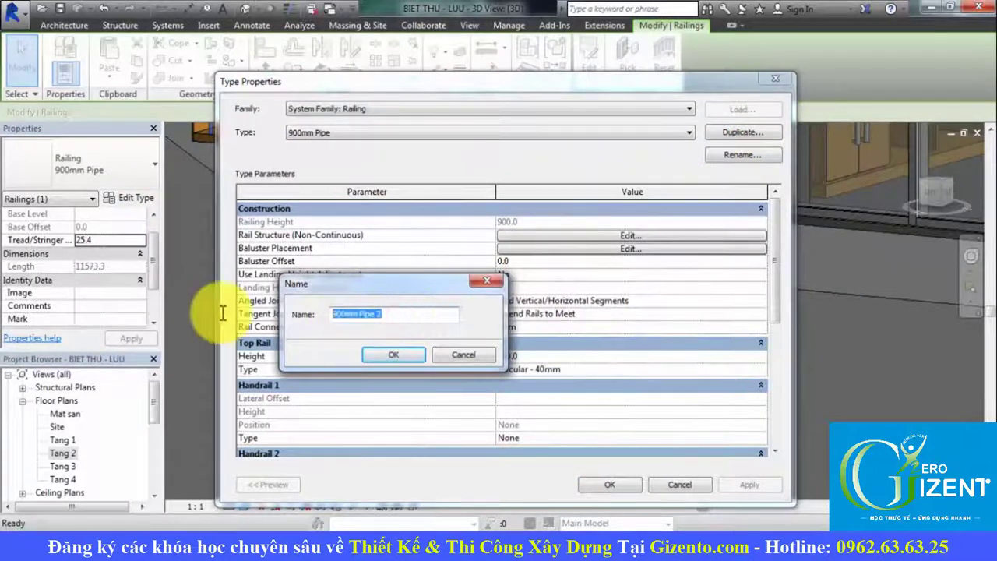
pyautogui.write('800mm')
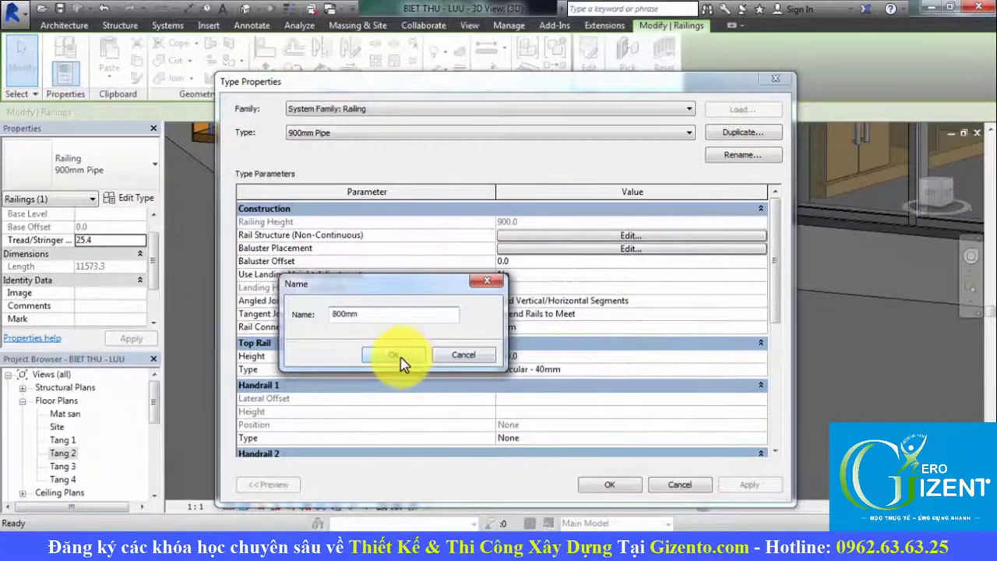
pyautogui.click(402, 360)
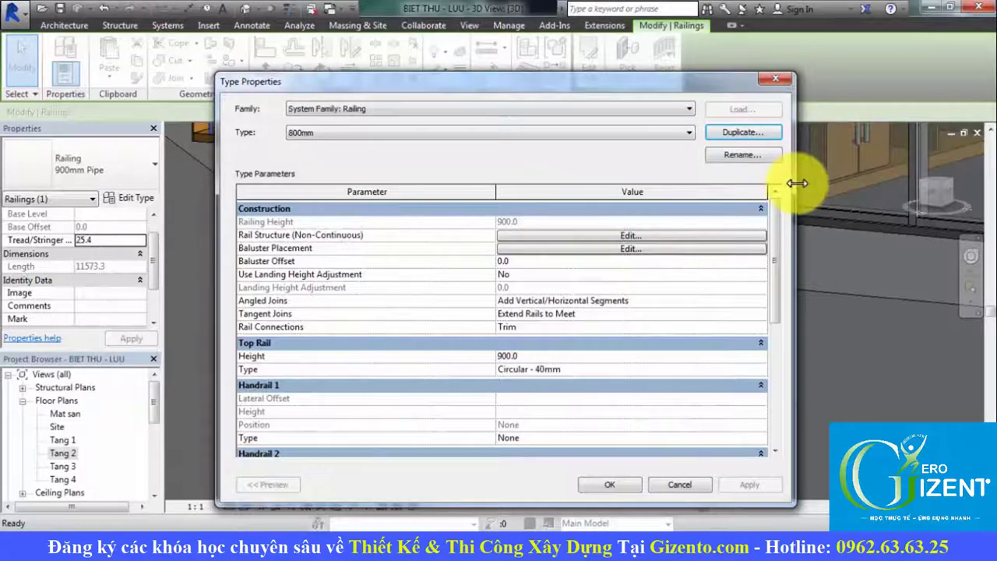
pyautogui.moveTo(795, 181); pyautogui.dragTo(597, 186)
pyautogui.moveTo(457, 78); pyautogui.dragTo(251, 49)
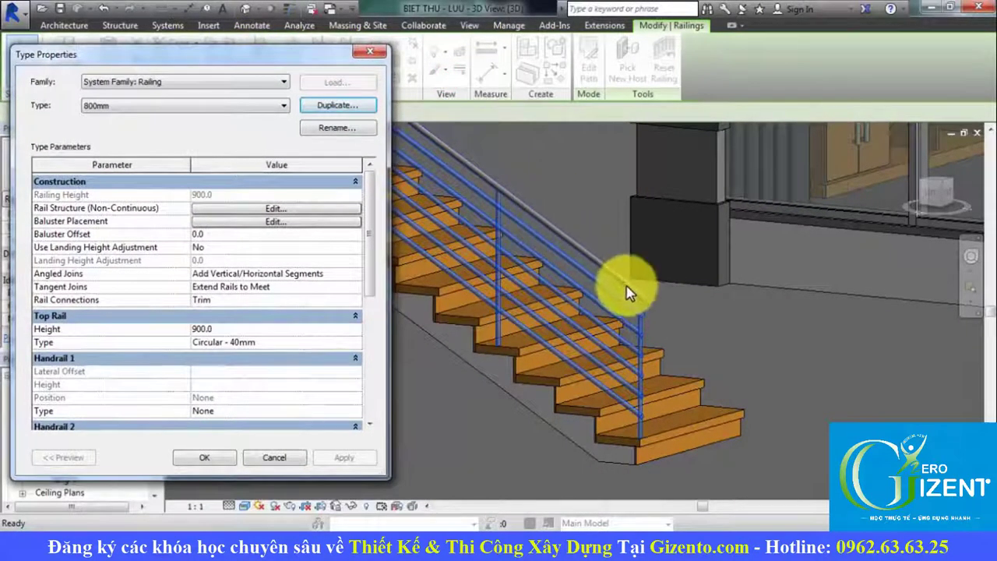
pyautogui.click(274, 209)
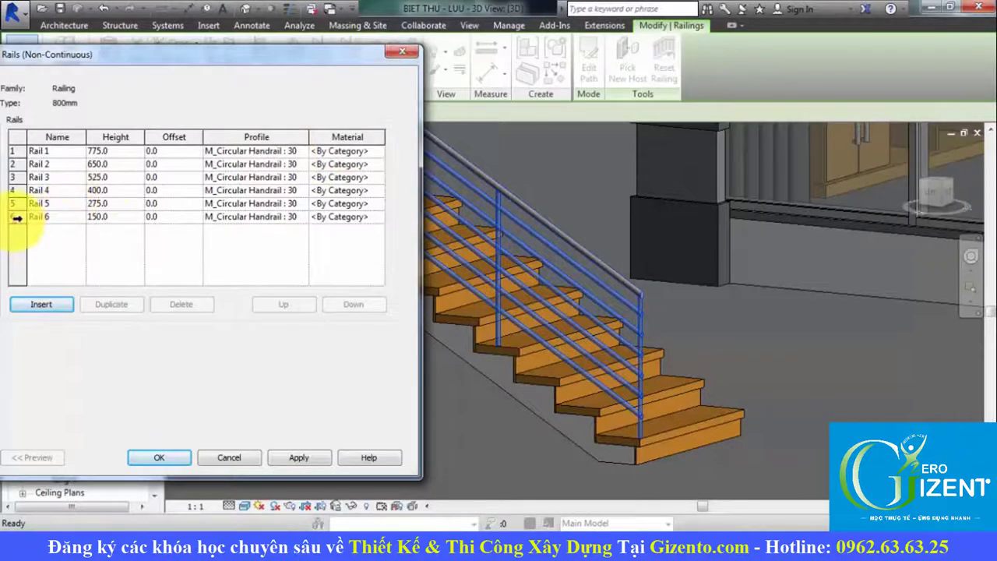
pyautogui.click(16, 218)
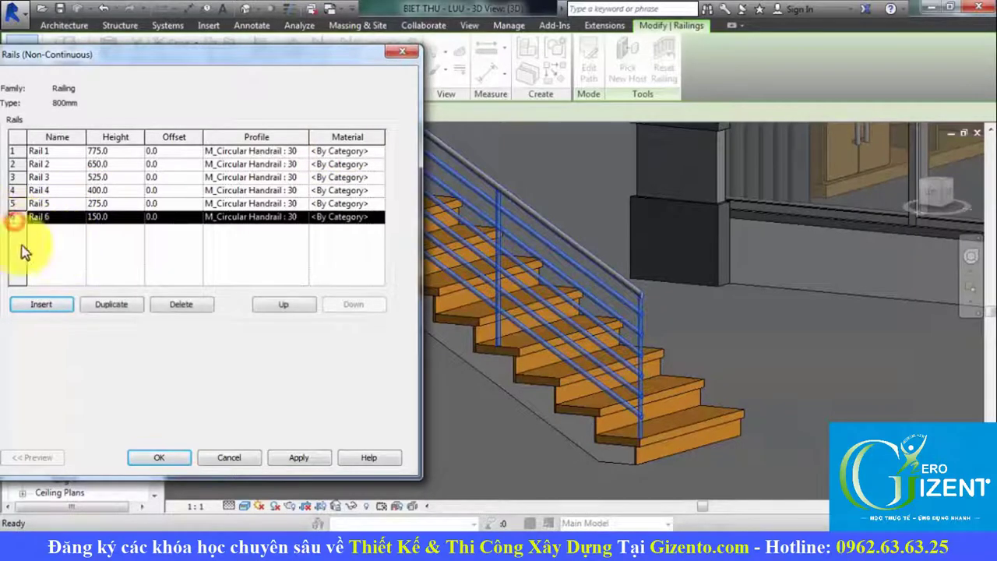
pyautogui.click(56, 309)
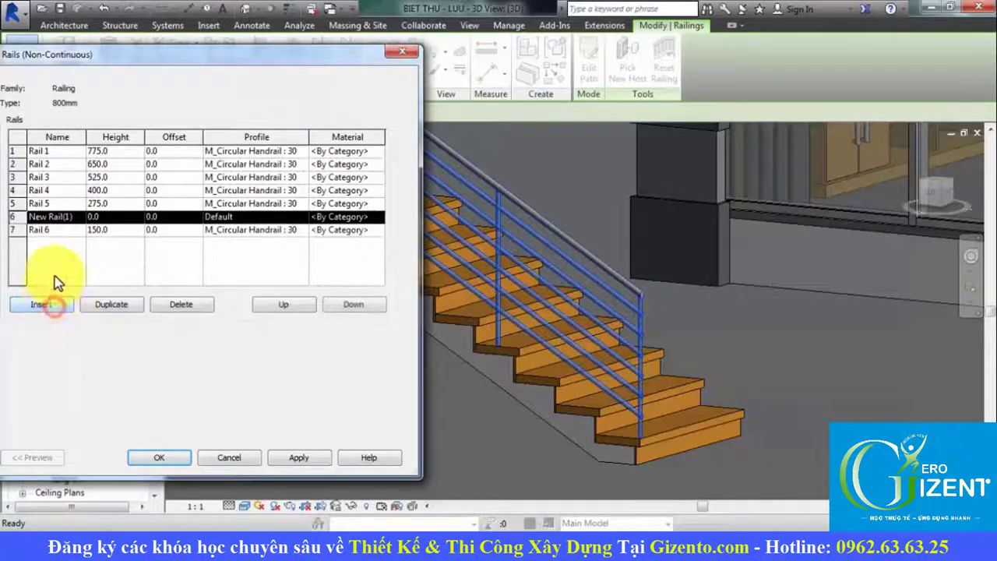
pyautogui.click(66, 217)
pyautogui.write('Rail 7')
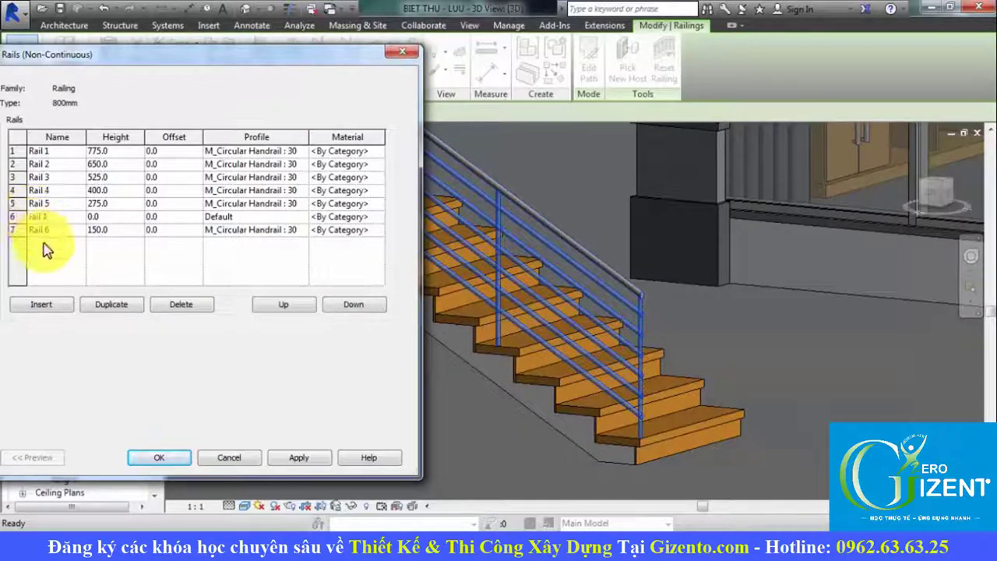
pyautogui.click(15, 217)
pyautogui.click(45, 255)
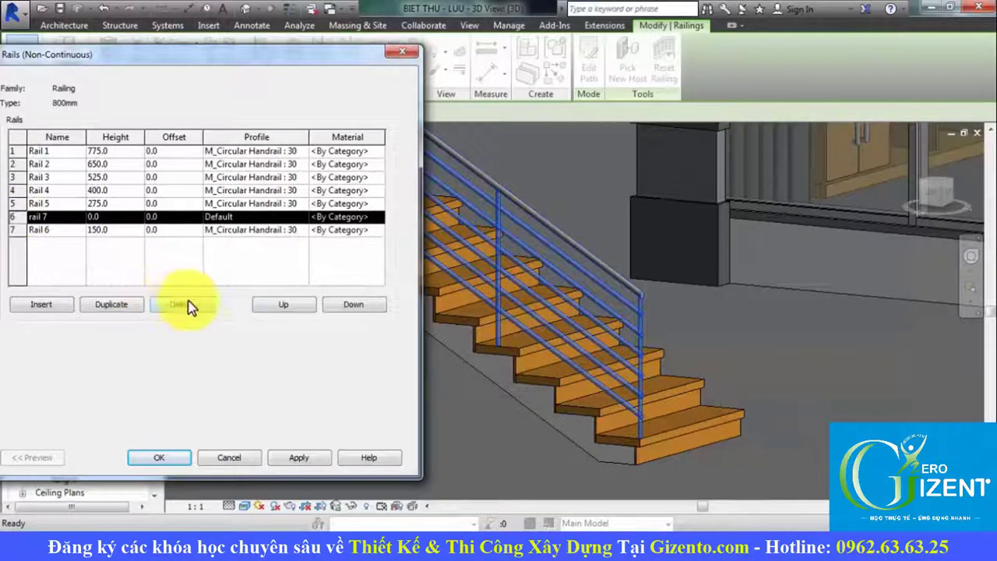
pyautogui.click(306, 310)
pyautogui.click(347, 308)
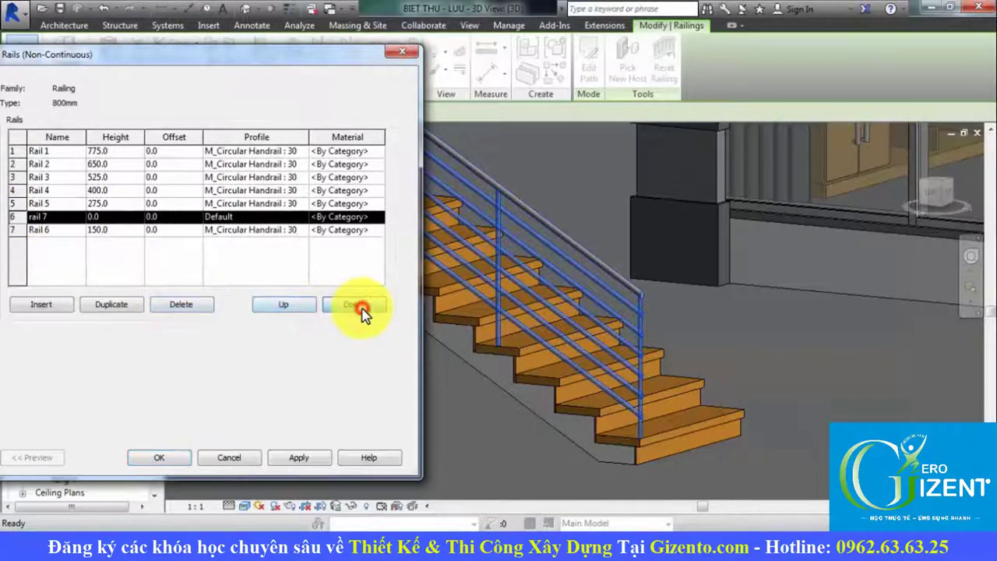
pyautogui.click(354, 307)
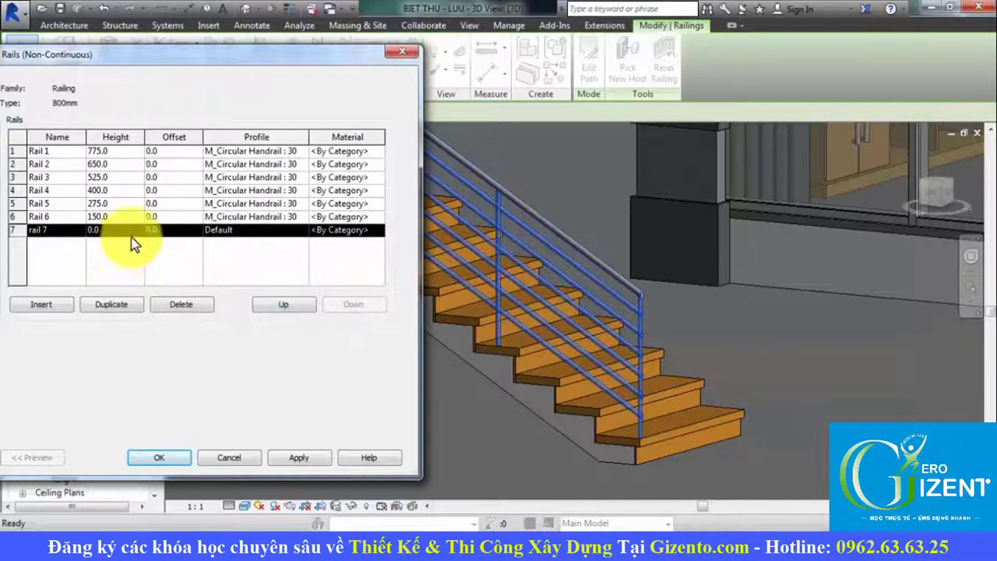
pyautogui.click(16, 231)
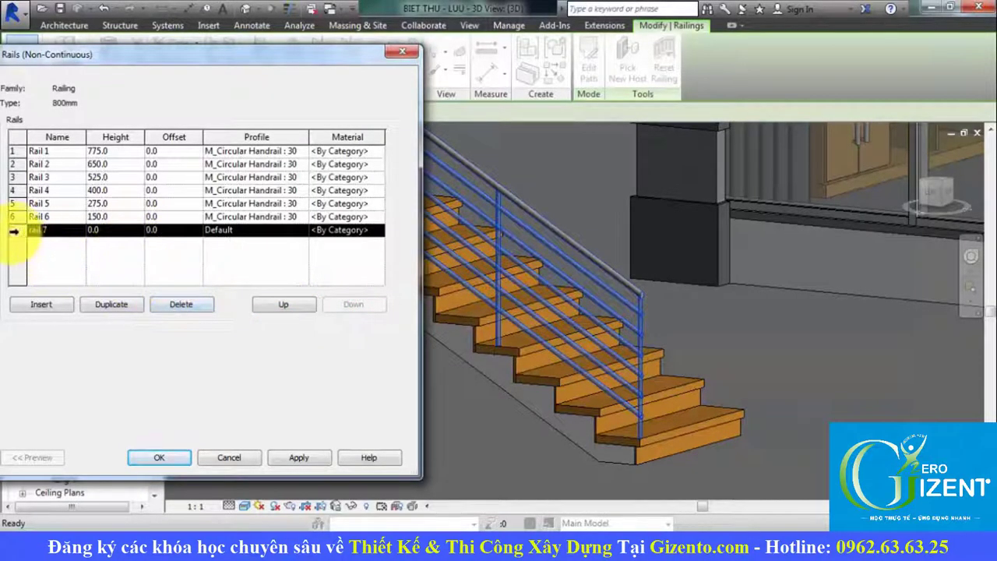
pyautogui.click(193, 307)
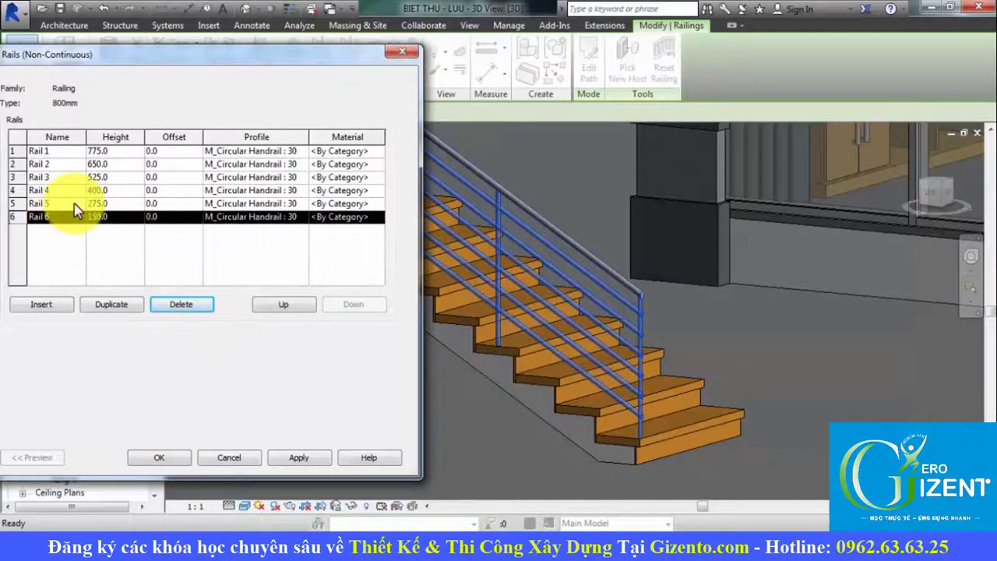
pyautogui.click(47, 151)
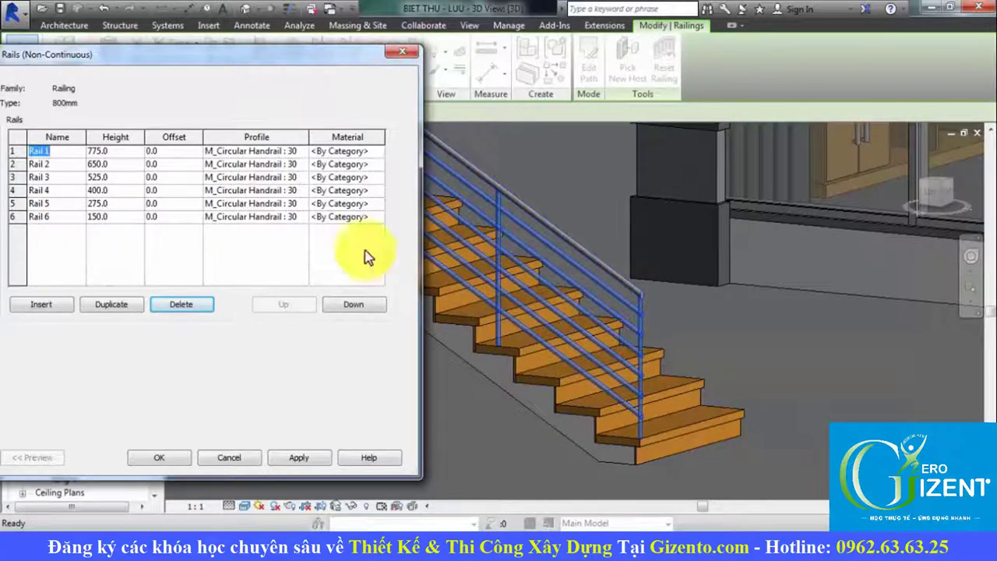
pyautogui.click(63, 220)
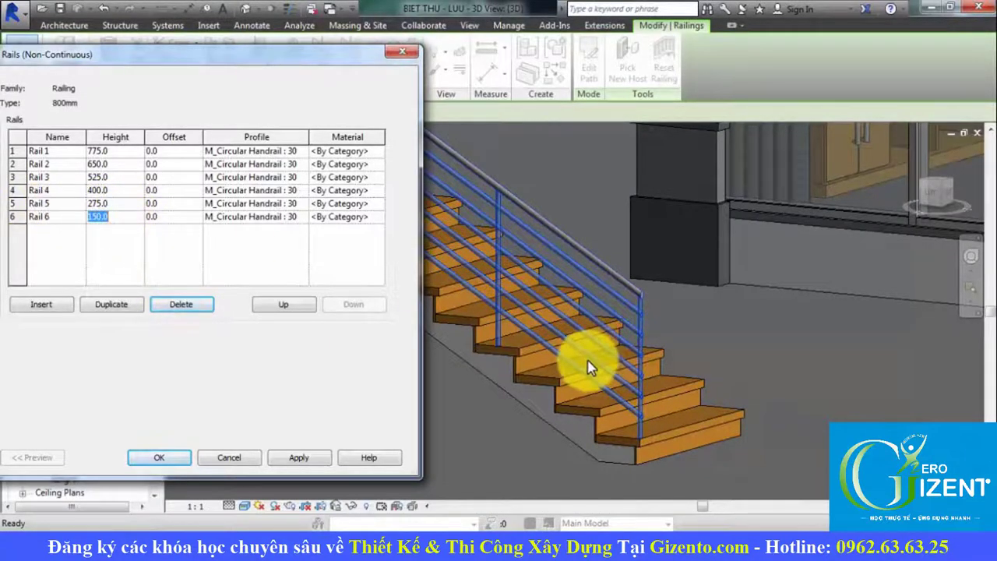
pyautogui.click(118, 205)
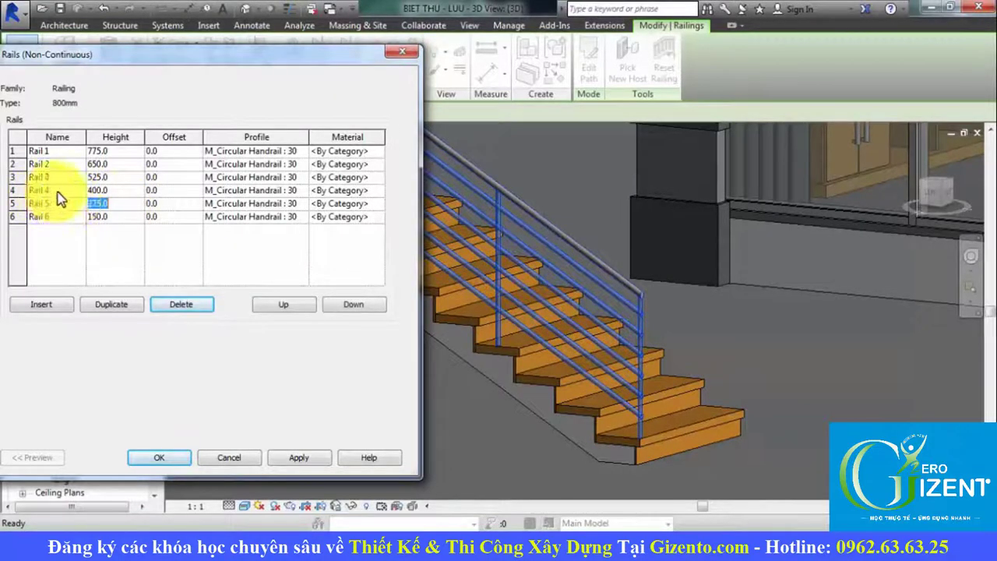
pyautogui.click(109, 190)
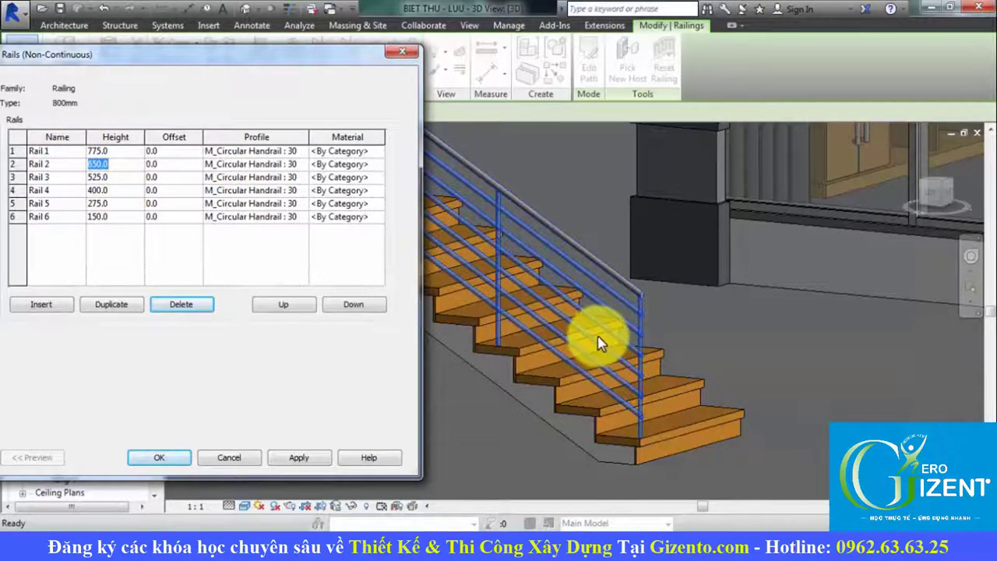
# Delete Rail 3 and Rail 4, keeping rails at 775, 650, 275 and 150, and confirm.
pyautogui.click(17, 177)
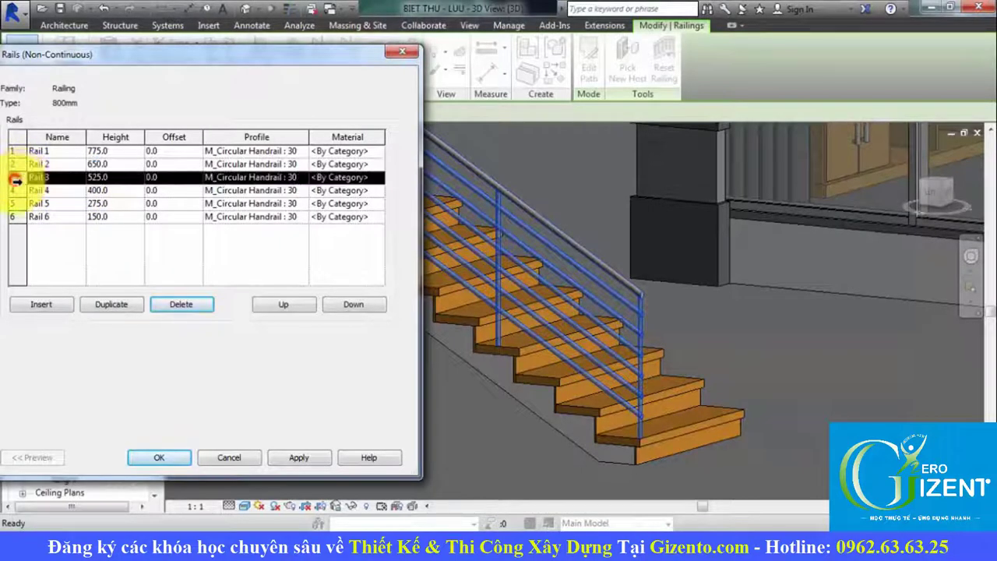
pyautogui.click(196, 309)
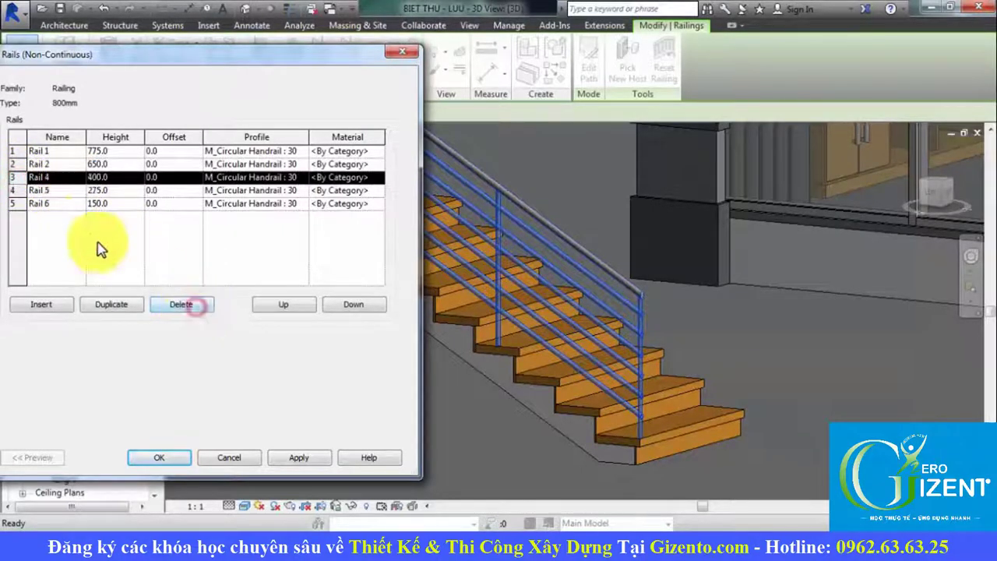
pyautogui.click(194, 310)
pyautogui.click(299, 457)
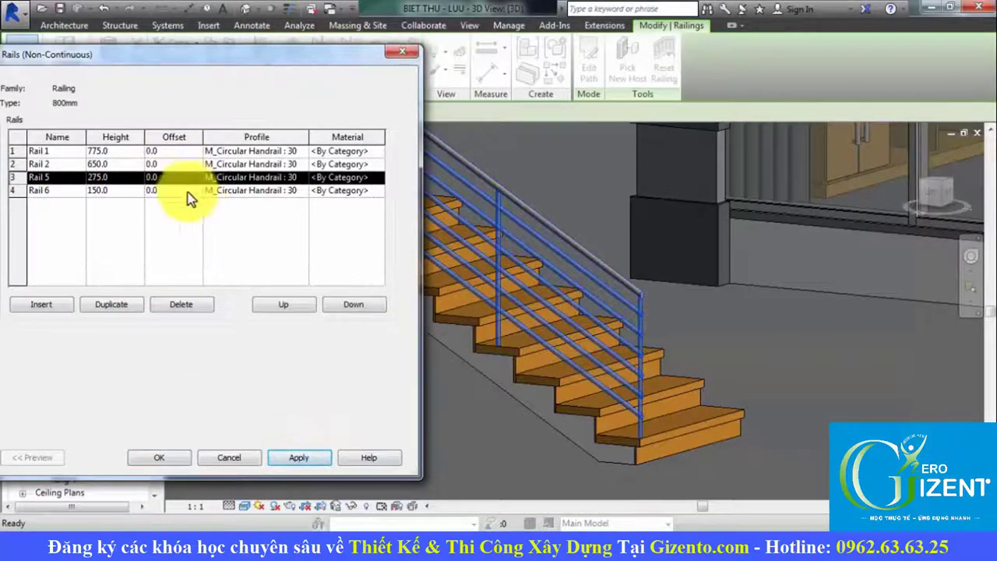
pyautogui.click(253, 151)
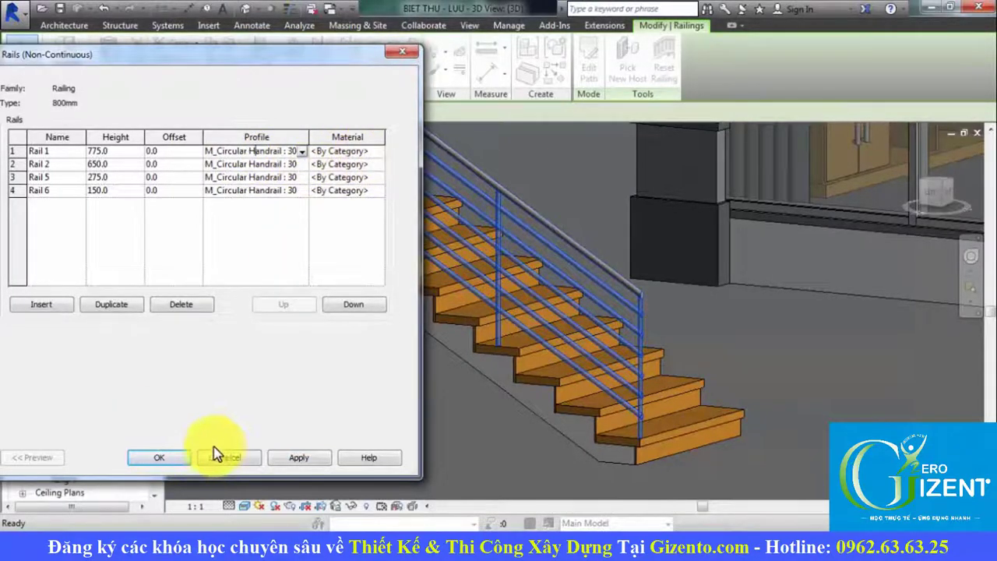
pyautogui.click(159, 455)
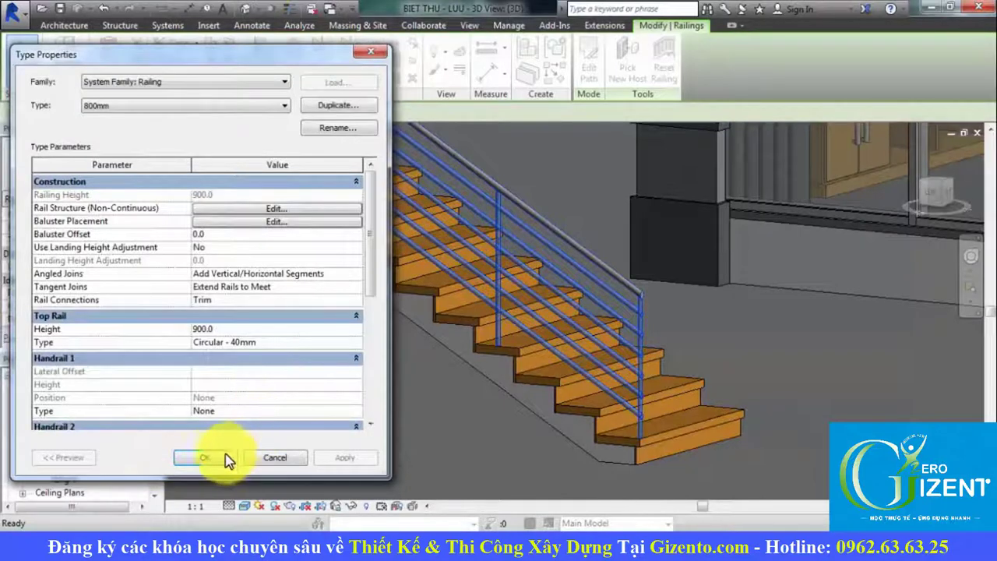
pyautogui.click(218, 457)
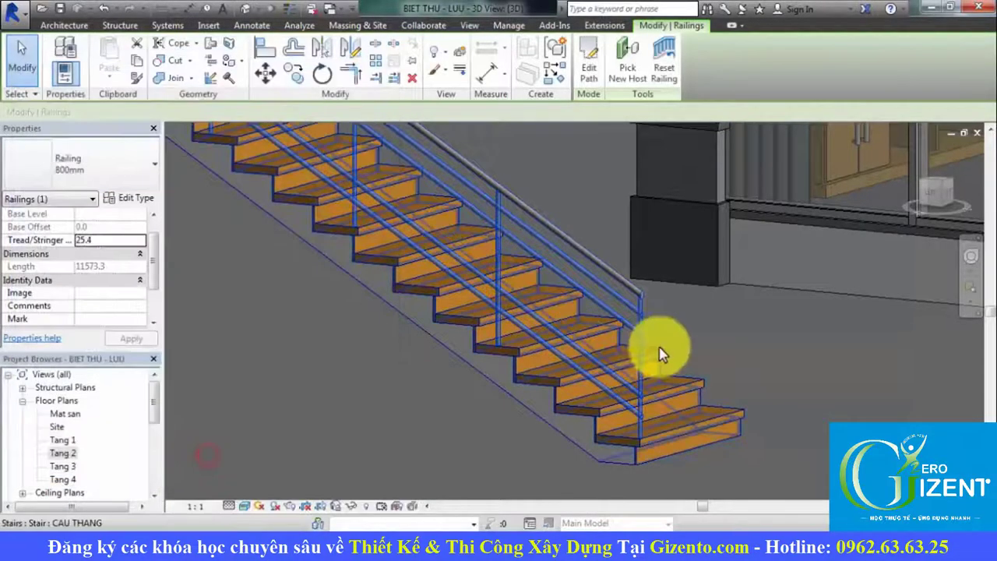
# Open Edit Type for the 800mm stair railing and narrow the Type Properties dialog.
pyautogui.scroll(2, 701, 374)
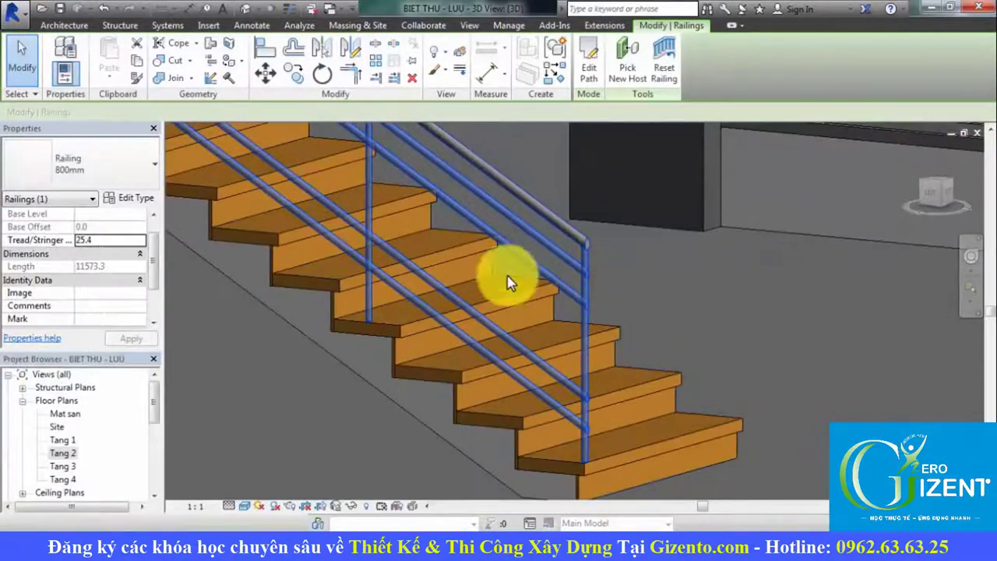
pyautogui.scroll(-1, 675, 373)
pyautogui.scroll(-1, 677, 368)
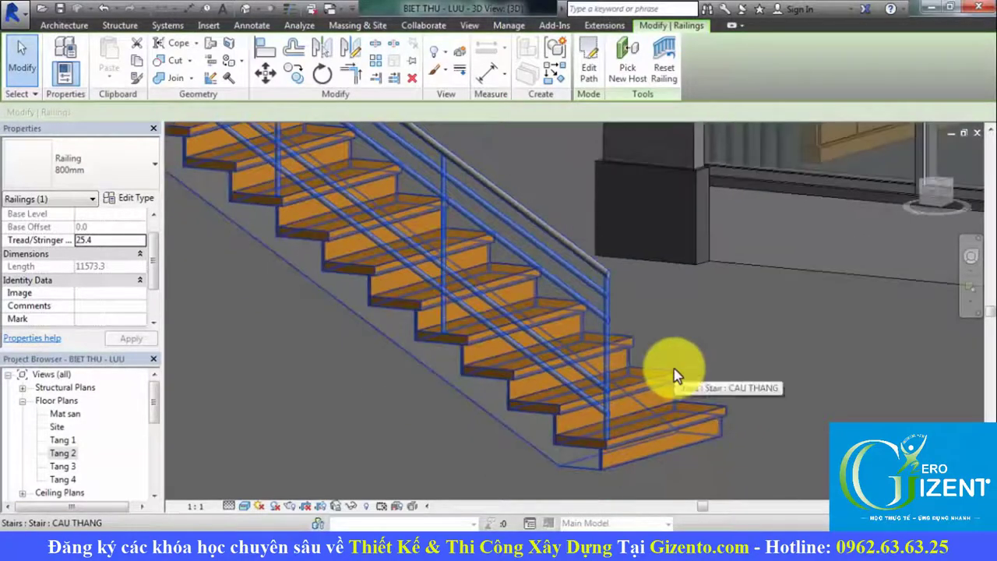
pyautogui.click(132, 197)
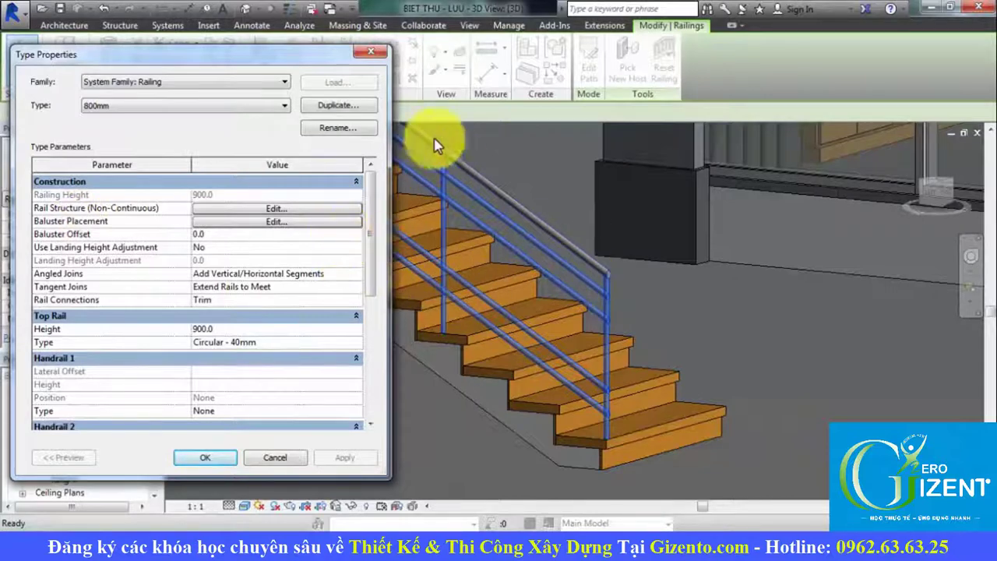
pyautogui.moveTo(391, 95); pyautogui.dragTo(336, 95)
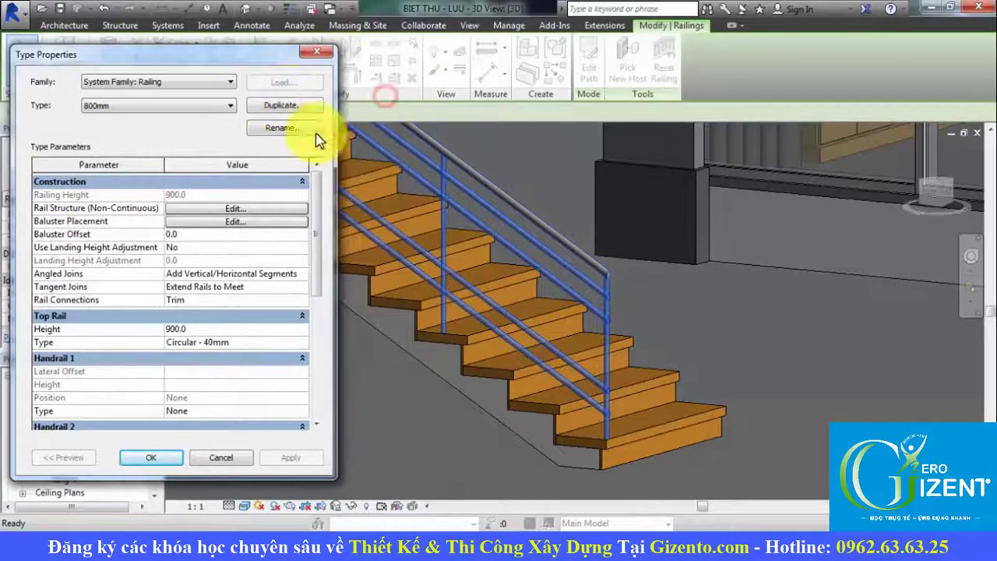
# In Baluster Placement, set the regular baluster family to M_Baluster - Round.
pyautogui.click(262, 226)
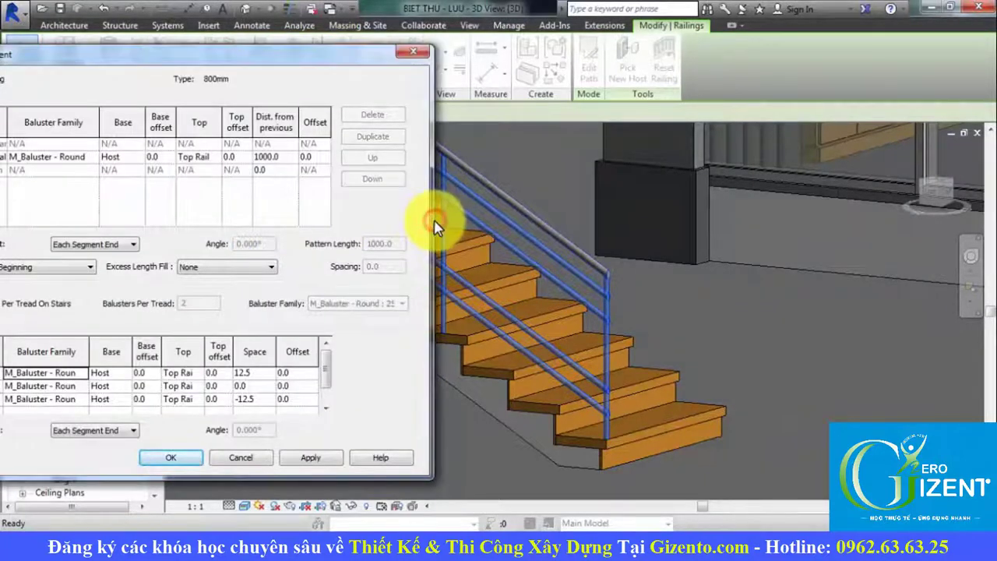
pyautogui.moveTo(394, 104); pyautogui.dragTo(828, 47)
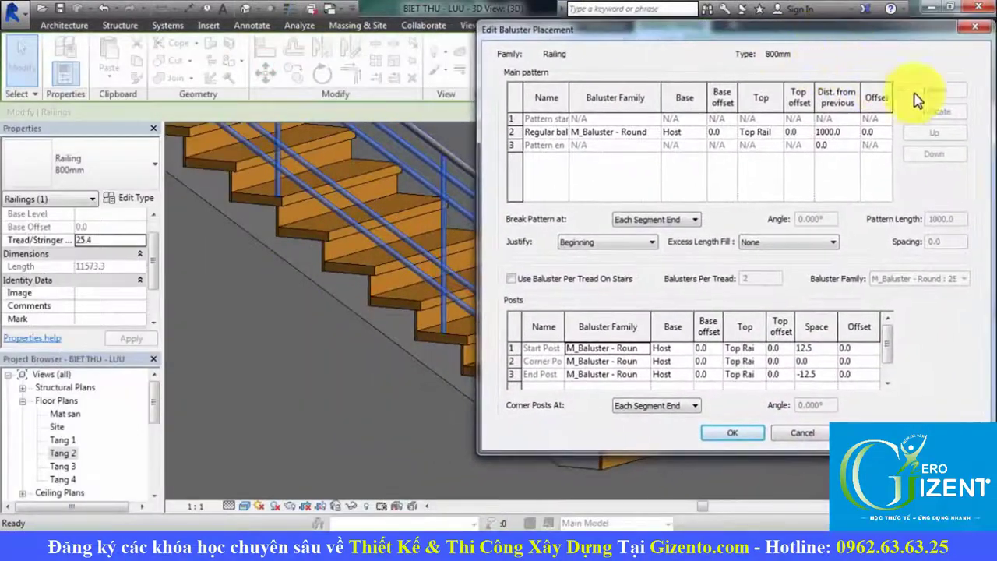
pyautogui.click(482, 137)
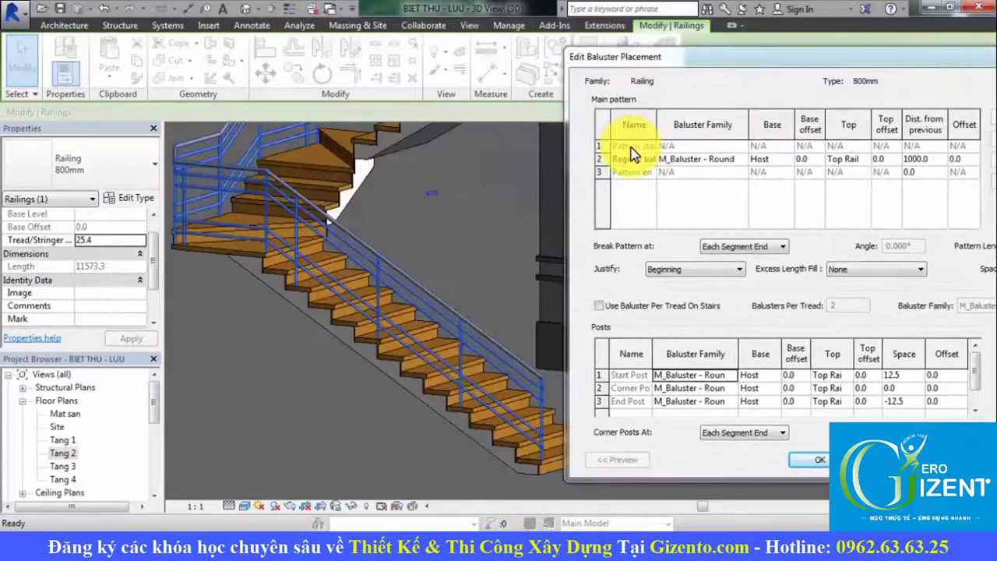
pyautogui.moveTo(657, 125); pyautogui.dragTo(688, 122)
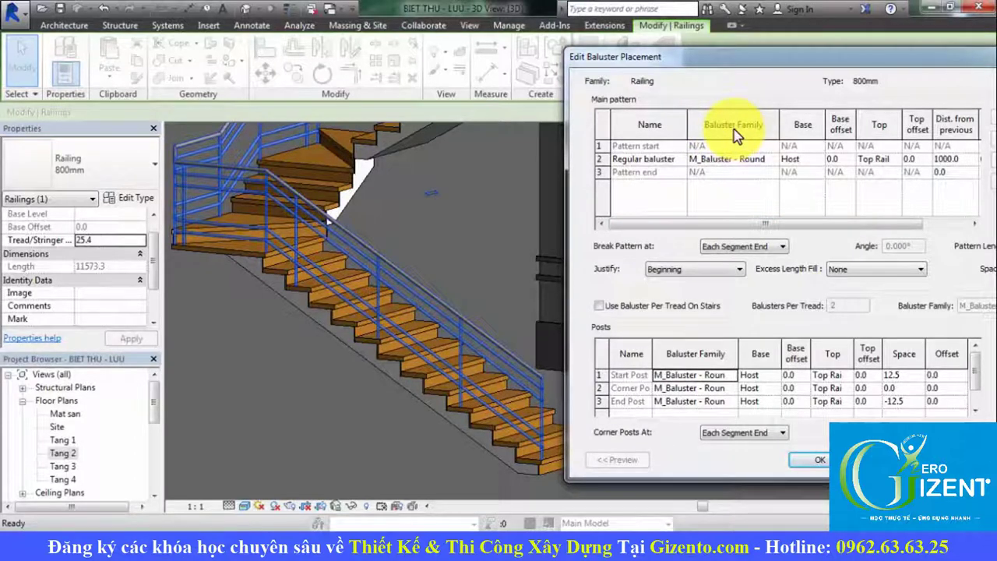
pyautogui.click(771, 160)
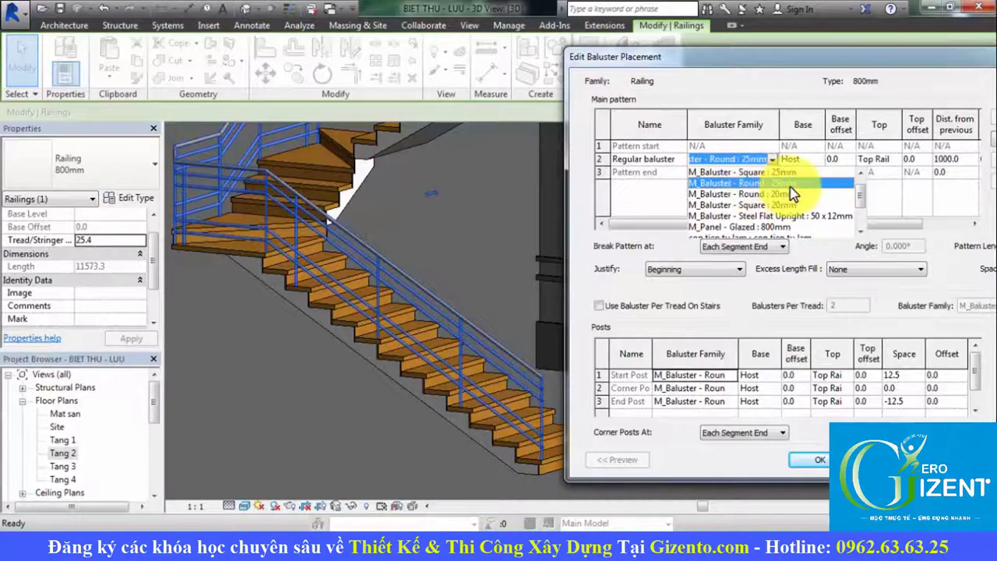
pyautogui.click(760, 160)
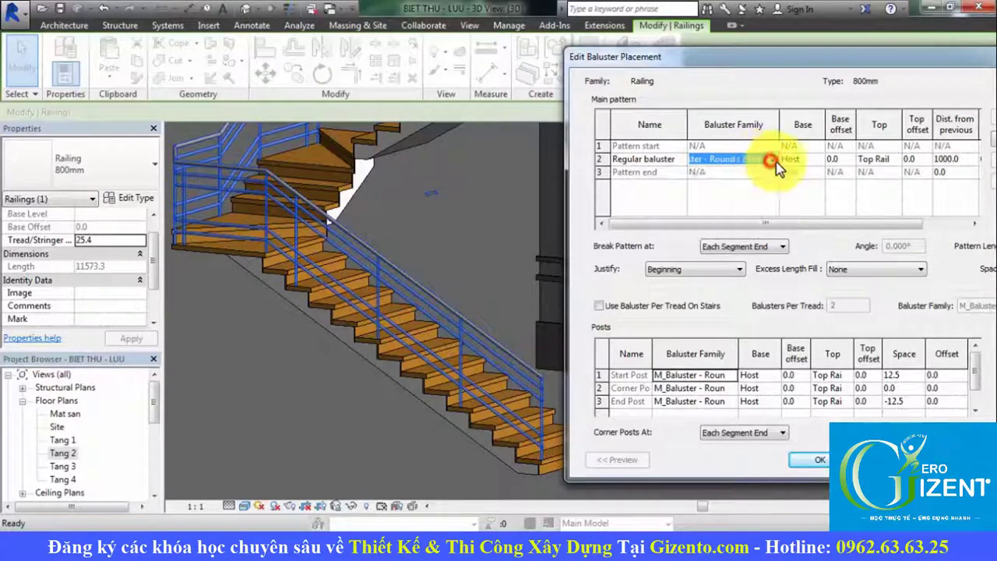
pyautogui.click(790, 160)
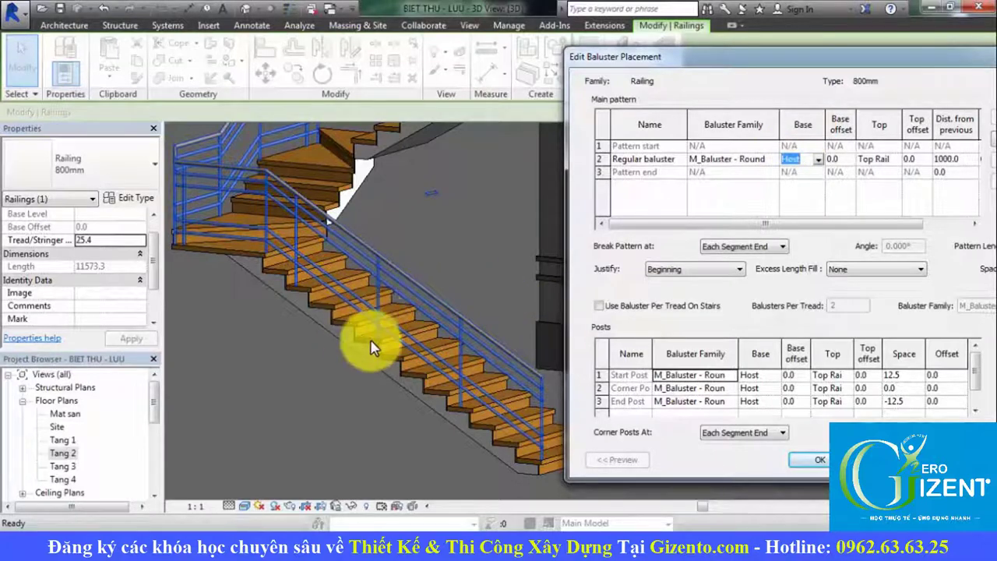
pyautogui.click(819, 159)
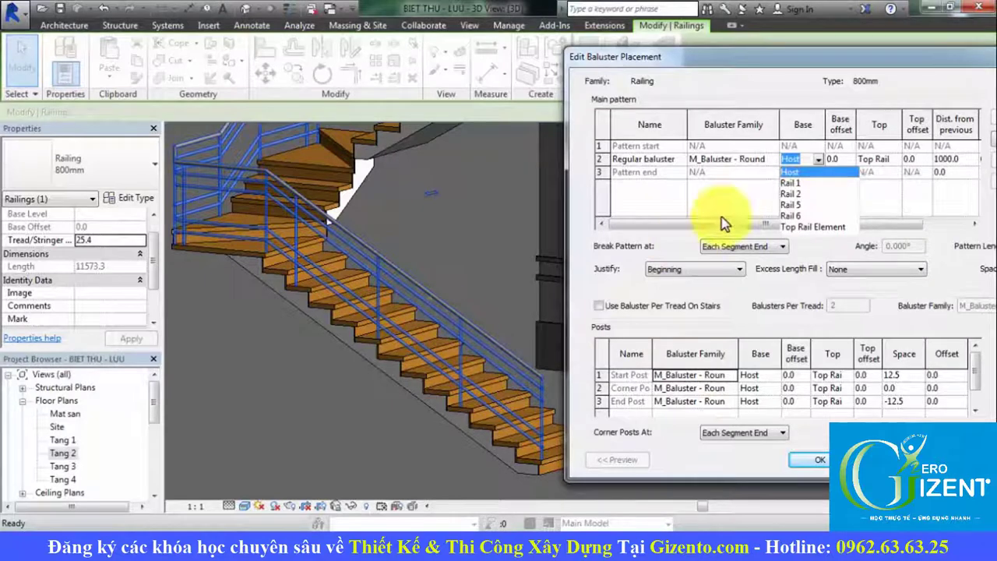
pyautogui.click(795, 213)
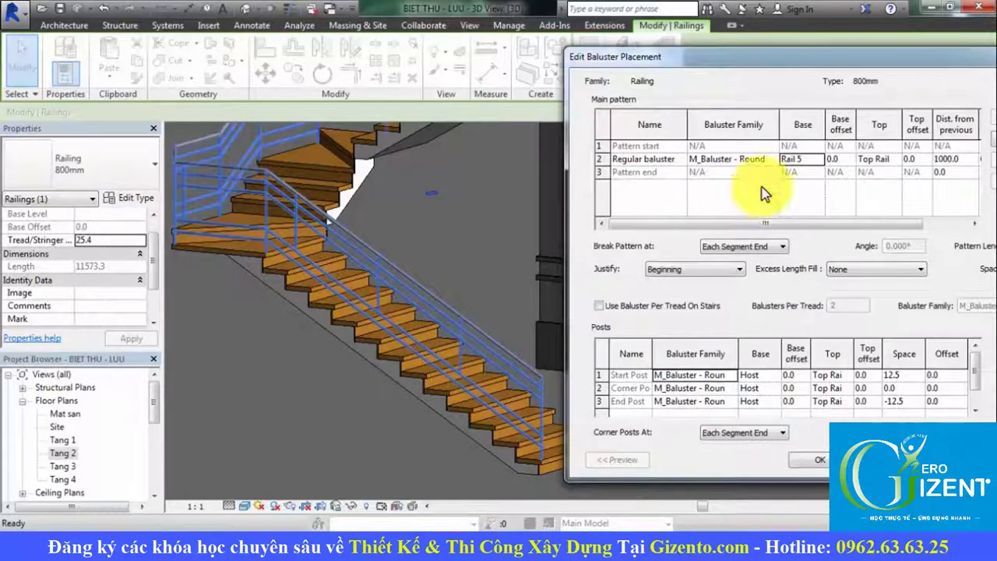
pyautogui.click(818, 160)
pyautogui.click(807, 172)
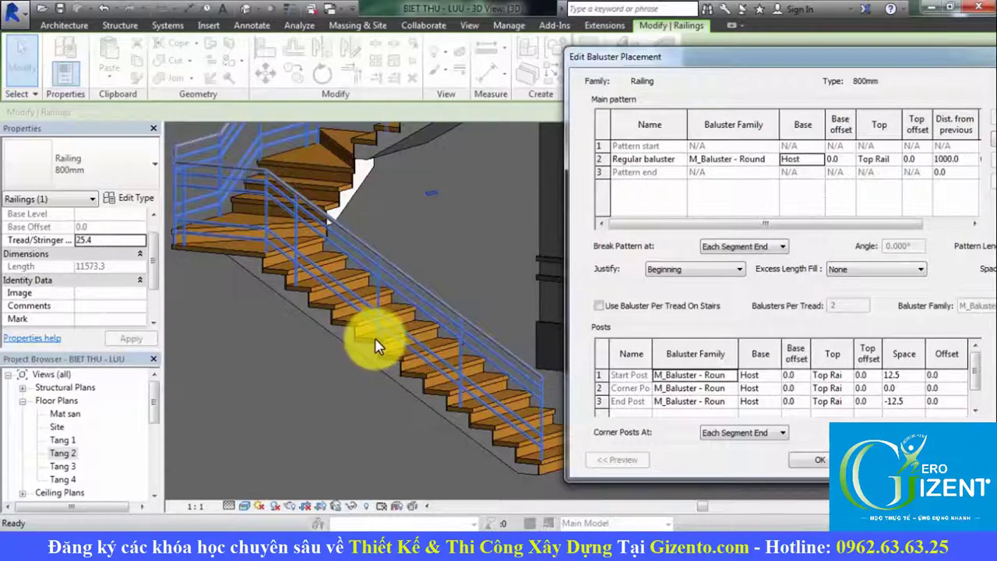
pyautogui.click(837, 159)
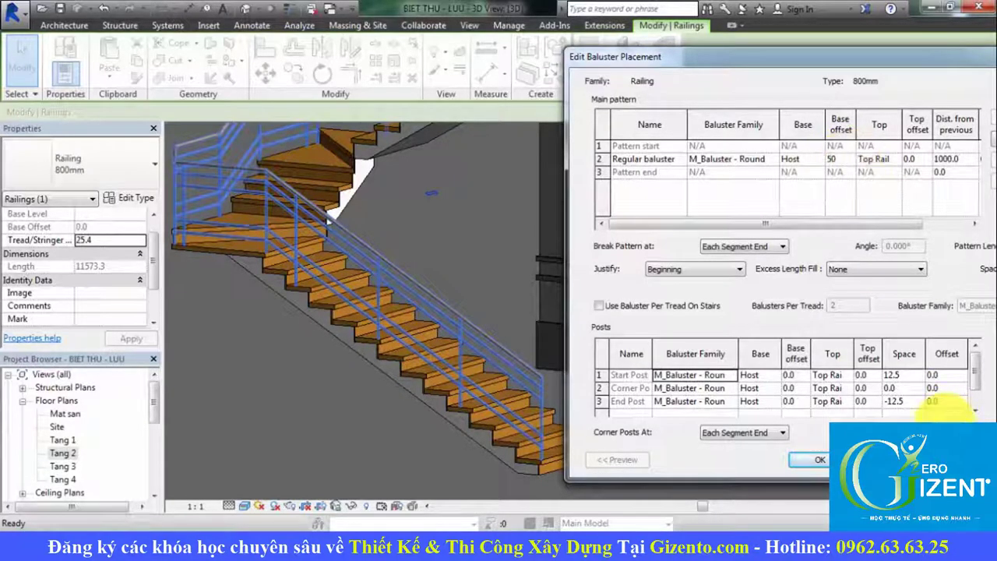
pyautogui.write('50.0')
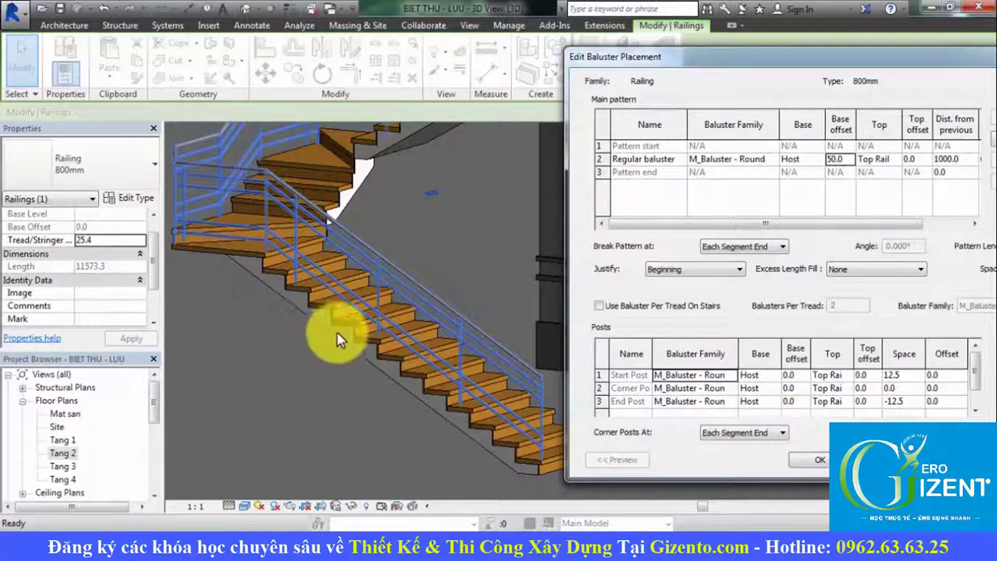
pyautogui.click(289, 278)
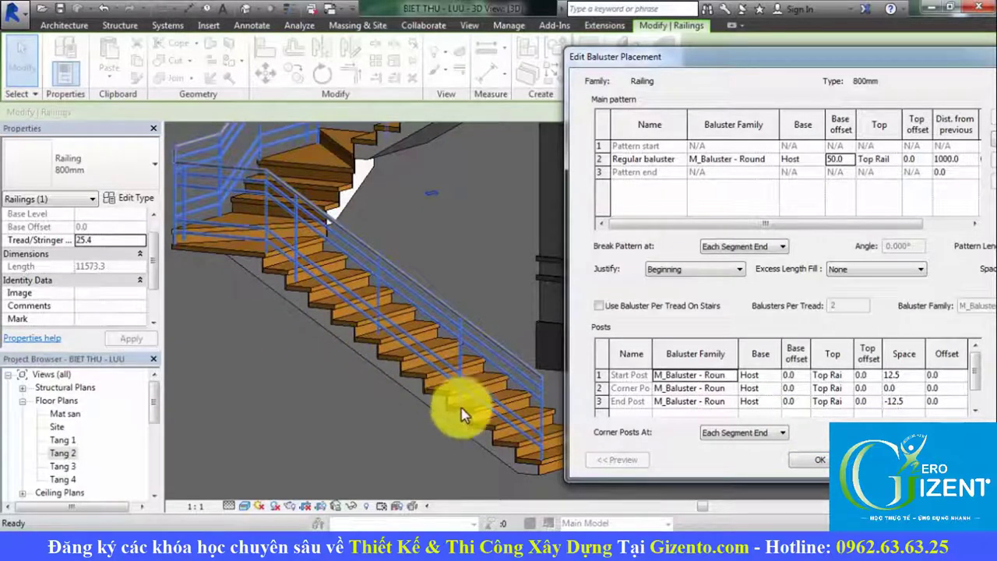
pyautogui.click(851, 167)
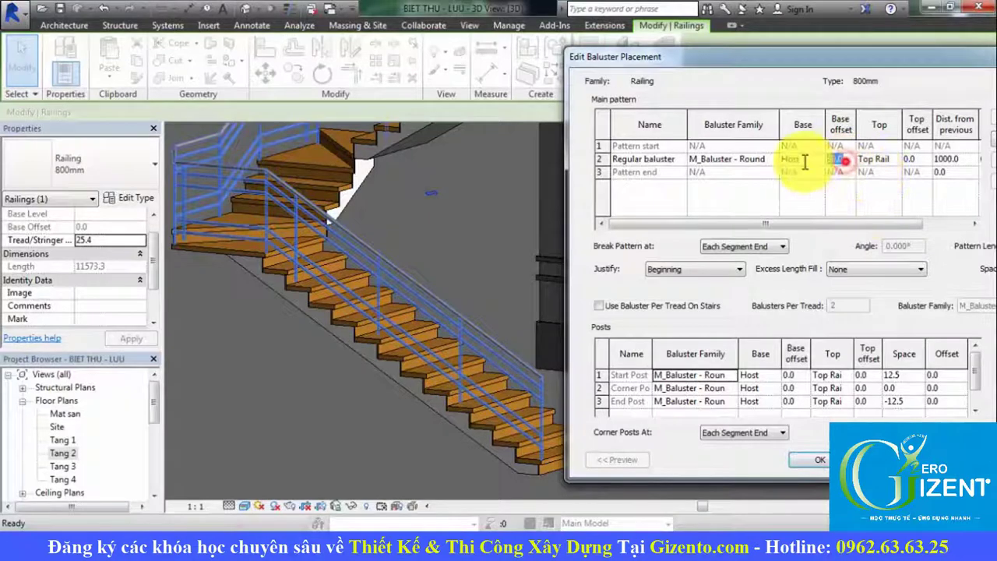
pyautogui.write('0')
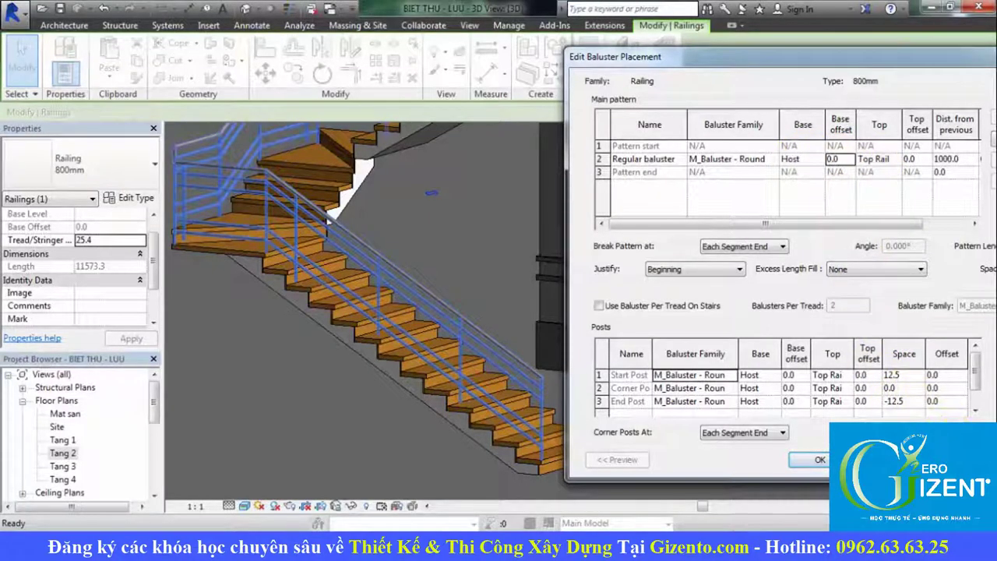
pyautogui.click(887, 157)
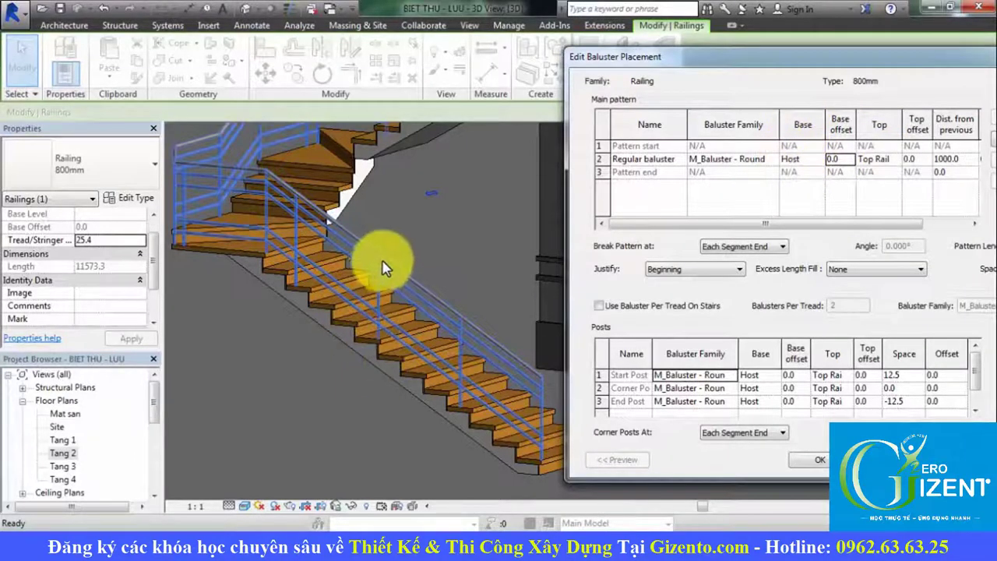
pyautogui.click(891, 162)
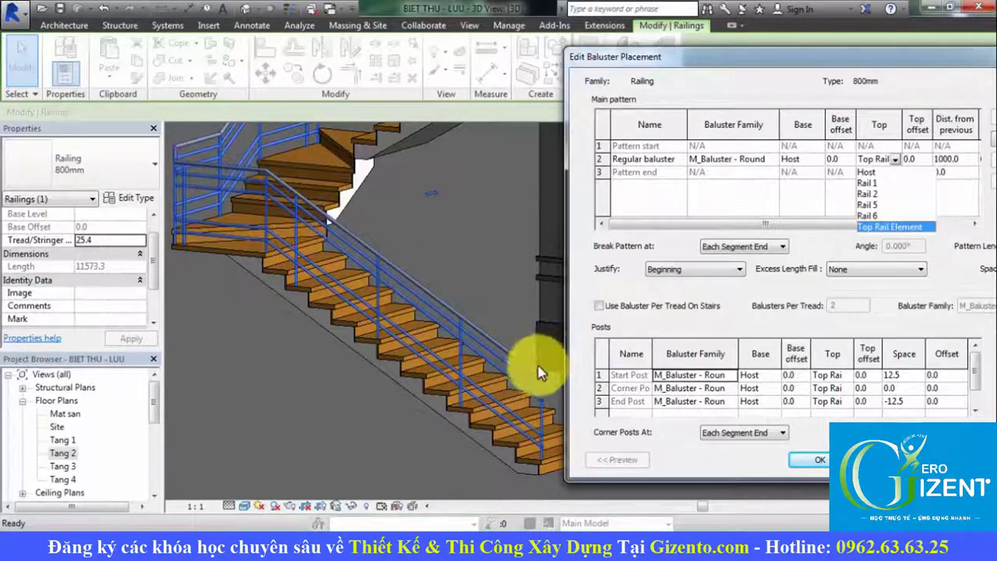
pyautogui.click(876, 182)
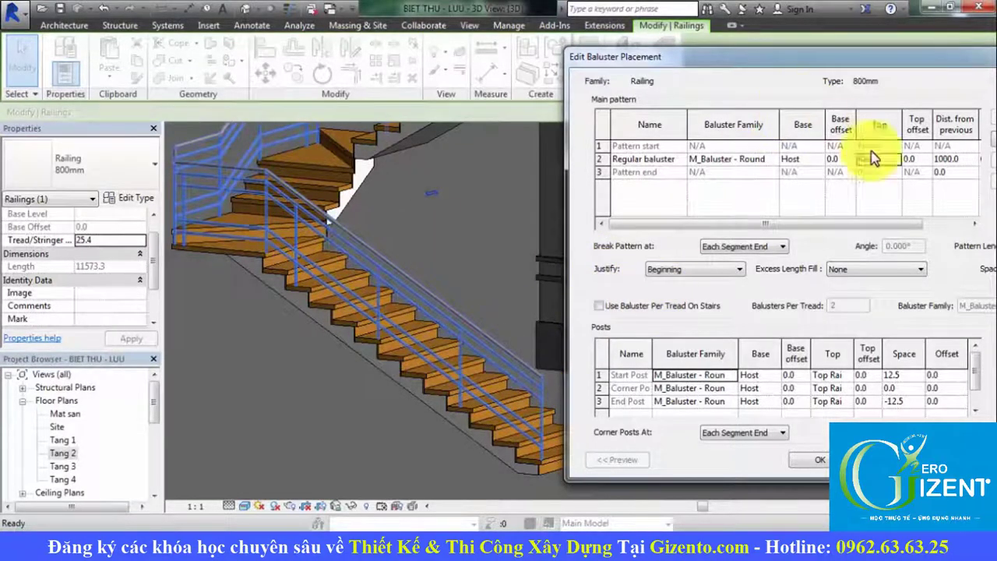
pyautogui.click(892, 164)
pyautogui.click(894, 160)
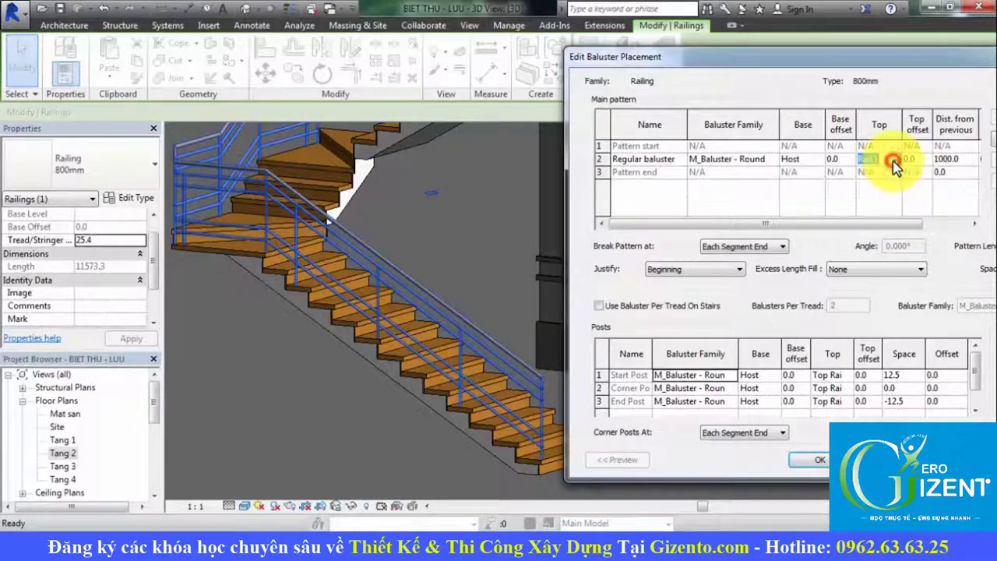
pyautogui.click(896, 160)
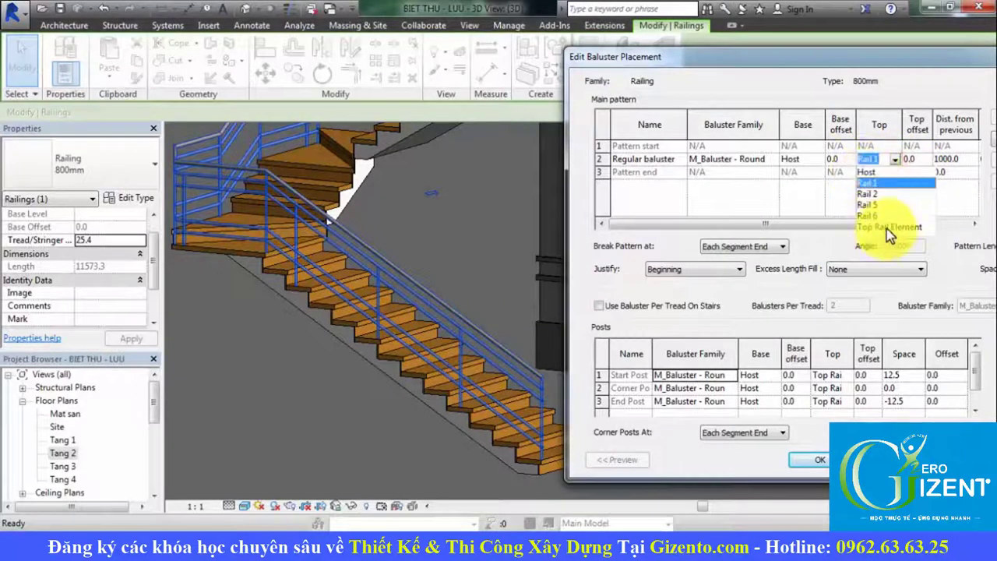
pyautogui.click(888, 227)
pyautogui.click(922, 161)
pyautogui.write('300')
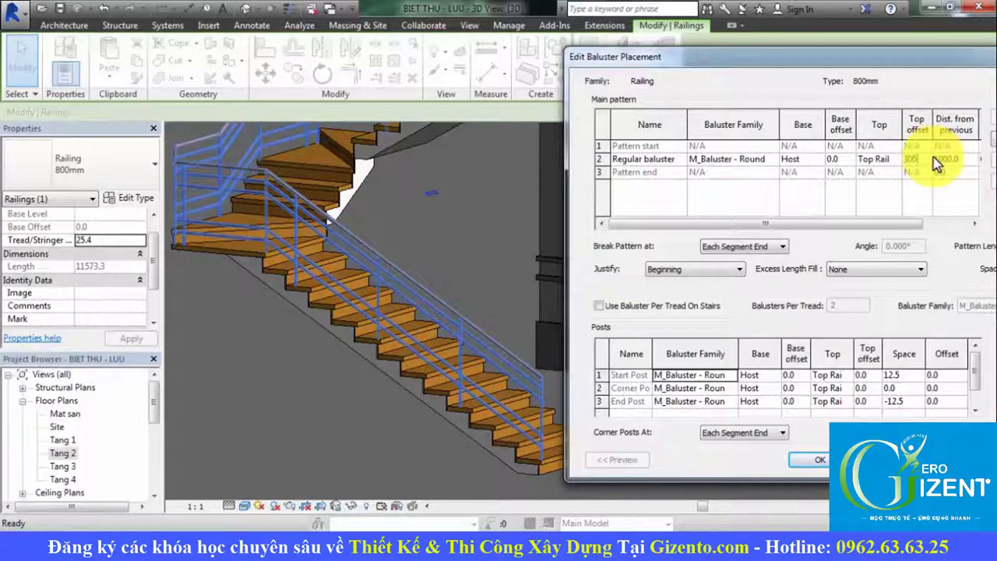
pyautogui.click(964, 406)
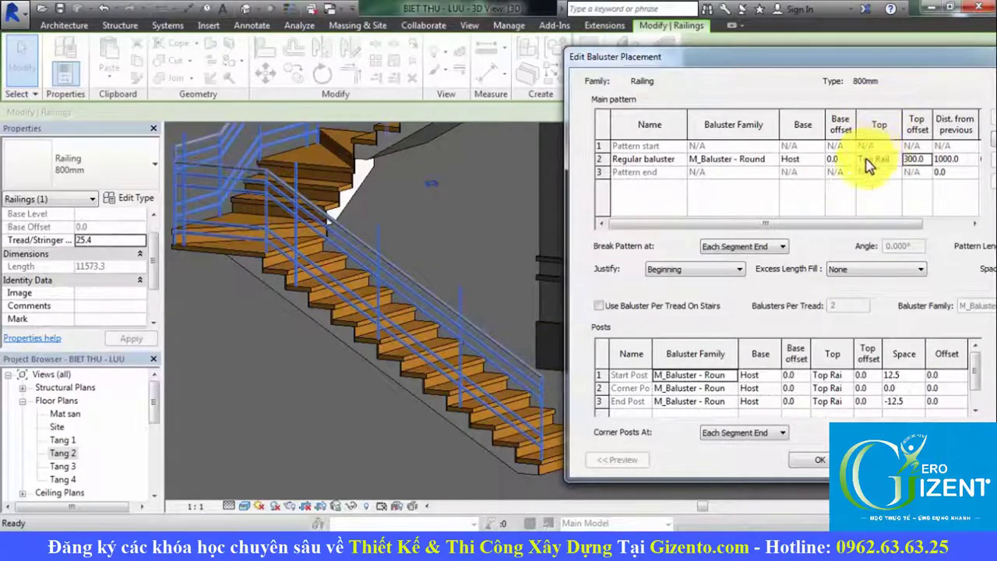
pyautogui.click(923, 159)
pyautogui.write('0')
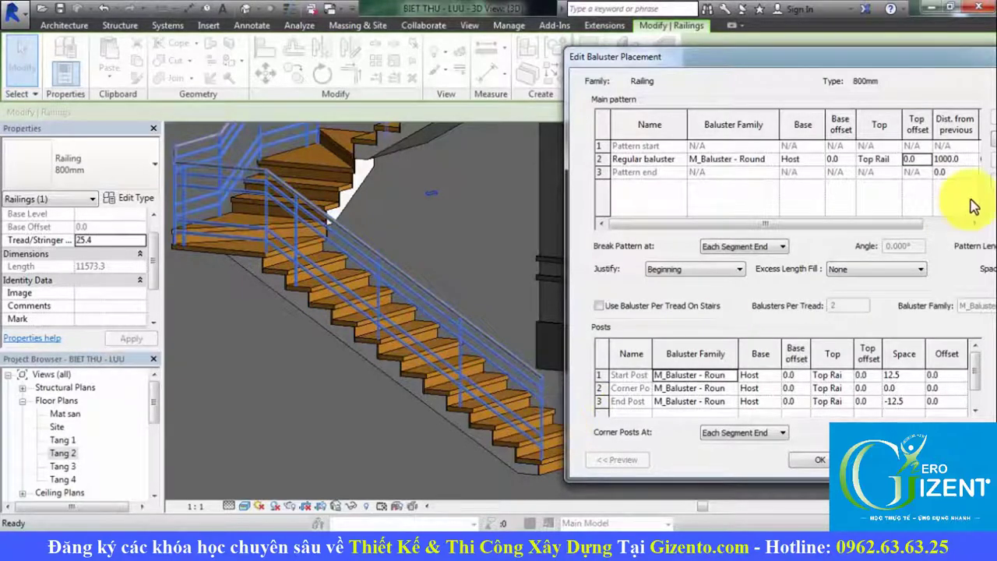
# Set regular balusters to 500 spacing with a 100 offset and accept both dialogs.
pyautogui.click(961, 159)
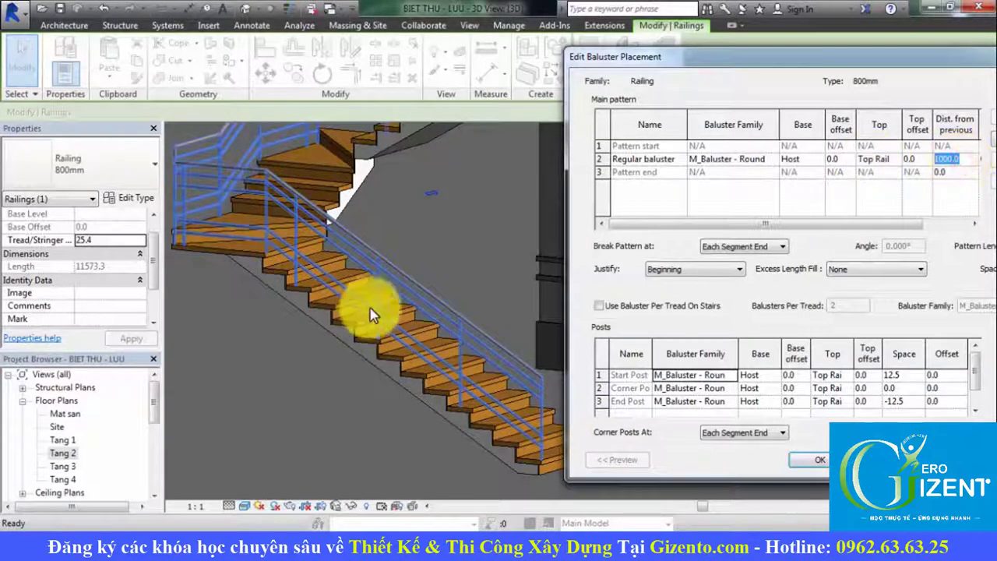
pyautogui.write('500')
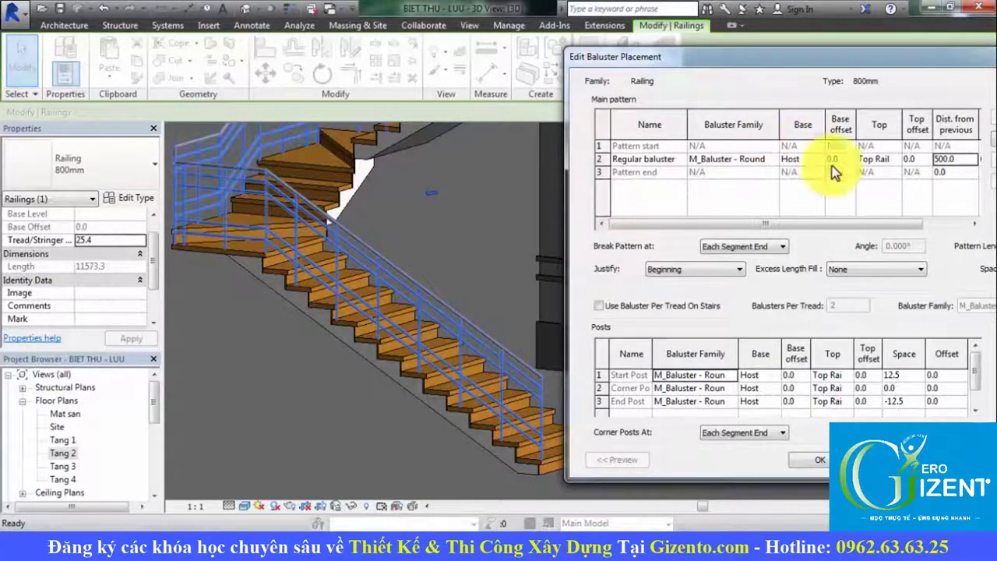
pyautogui.moveTo(911, 64); pyautogui.dragTo(835, 61)
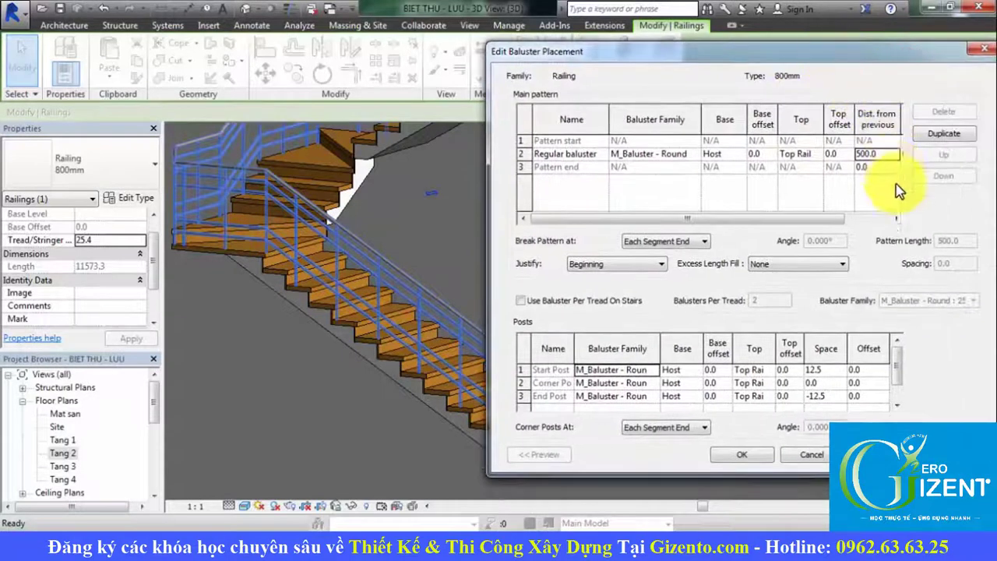
pyautogui.moveTo(831, 219); pyautogui.dragTo(874, 218)
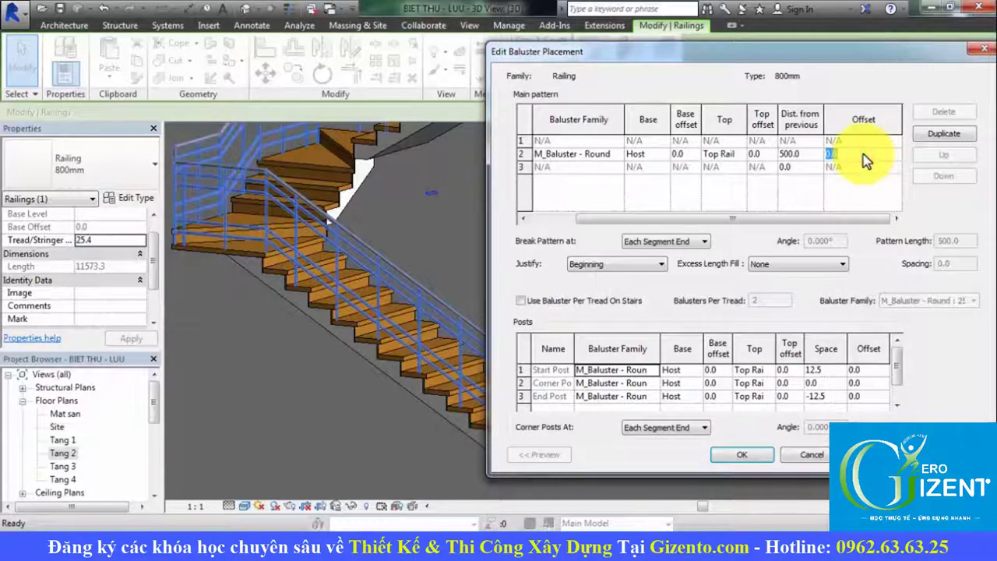
pyautogui.write('10')
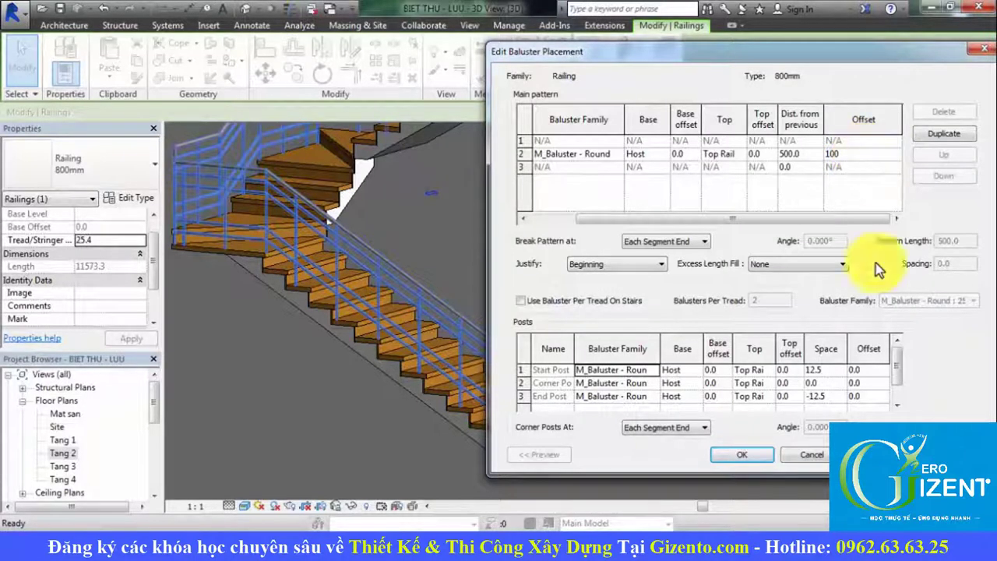
pyautogui.write('0')
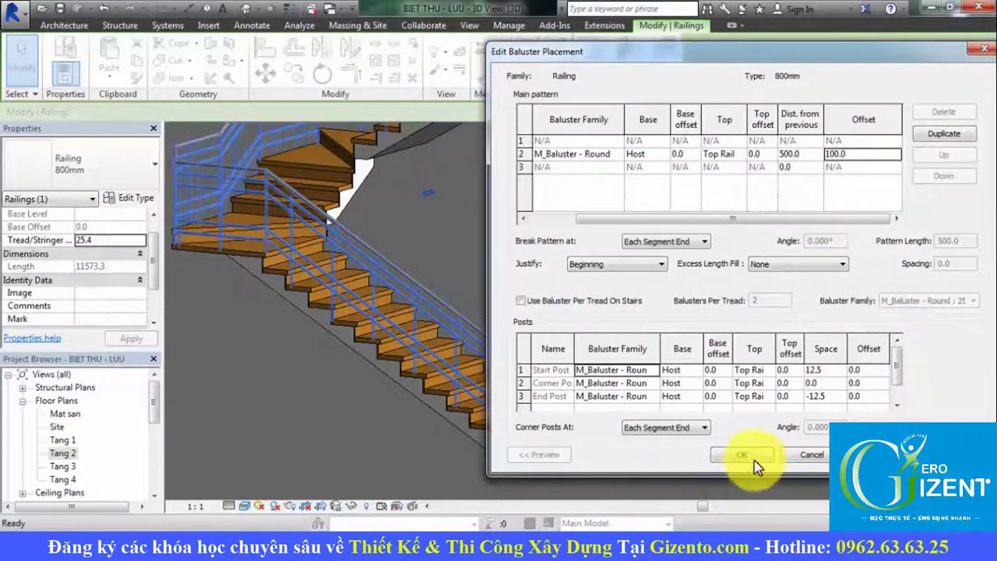
pyautogui.click(752, 457)
pyautogui.click(752, 460)
# Orbit and zoom the 3D view to inspect the stair railing's balusters and rails beside the steps.
pyautogui.press('Escape')
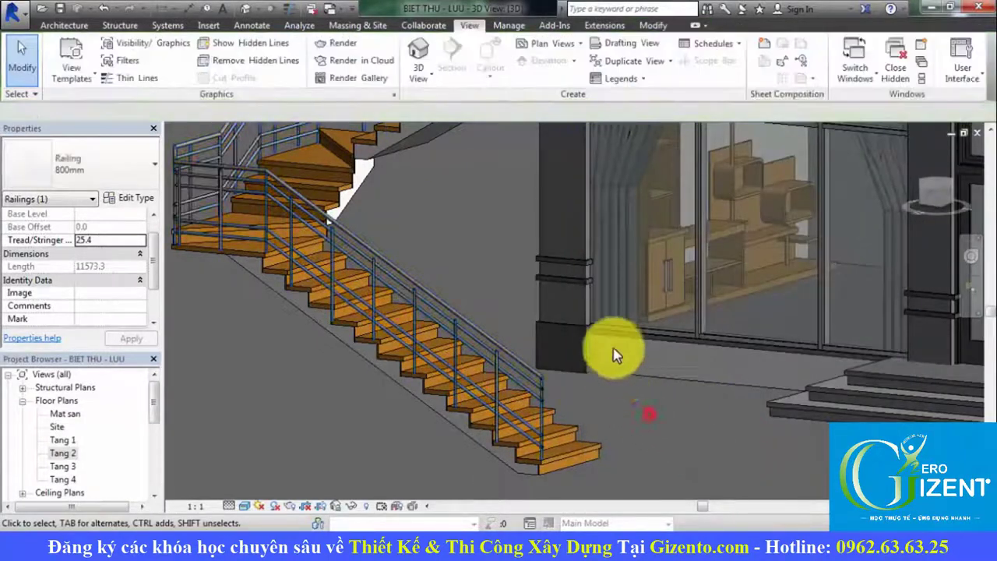
pyautogui.moveTo(626, 343)
pyautogui.keyDown('shift'); pyautogui.mouseDown(button='middle')
pyautogui.moveTo(605, 387)
pyautogui.moveTo(574, 383)
pyautogui.moveTo(550, 216)
pyautogui.mouseUp(button='middle'); pyautogui.keyUp('shift')
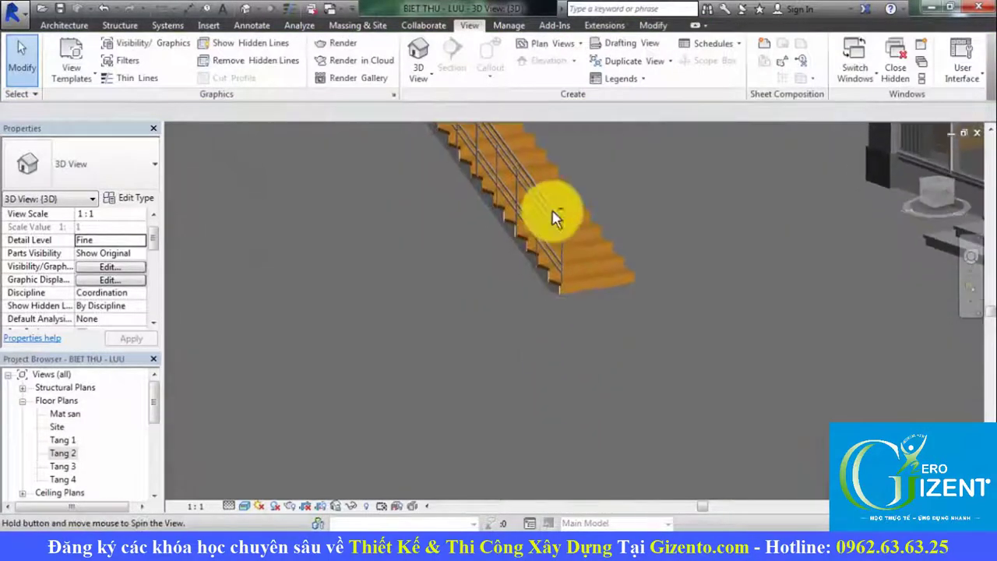
pyautogui.scroll(3, 556, 201)
pyautogui.scroll(3, 629, 296)
pyautogui.moveTo(629, 296)
pyautogui.keyDown('shift'); pyautogui.mouseDown(button='middle')
pyautogui.moveTo(686, 338)
pyautogui.moveTo(641, 372)
pyautogui.moveTo(641, 335)
pyautogui.mouseUp(button='middle'); pyautogui.keyUp('shift')
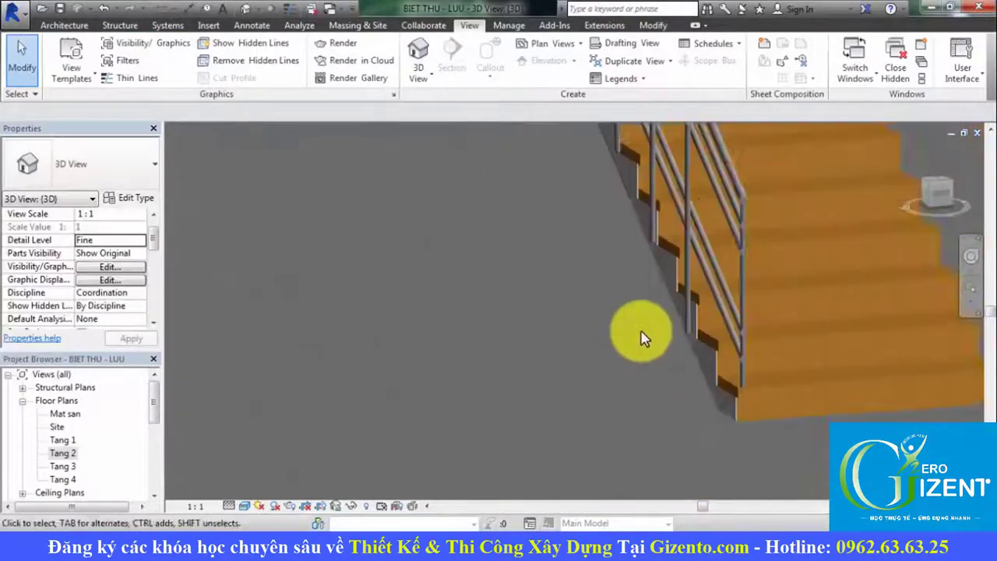
pyautogui.scroll(2, 635, 323)
pyautogui.scroll(2, 608, 265)
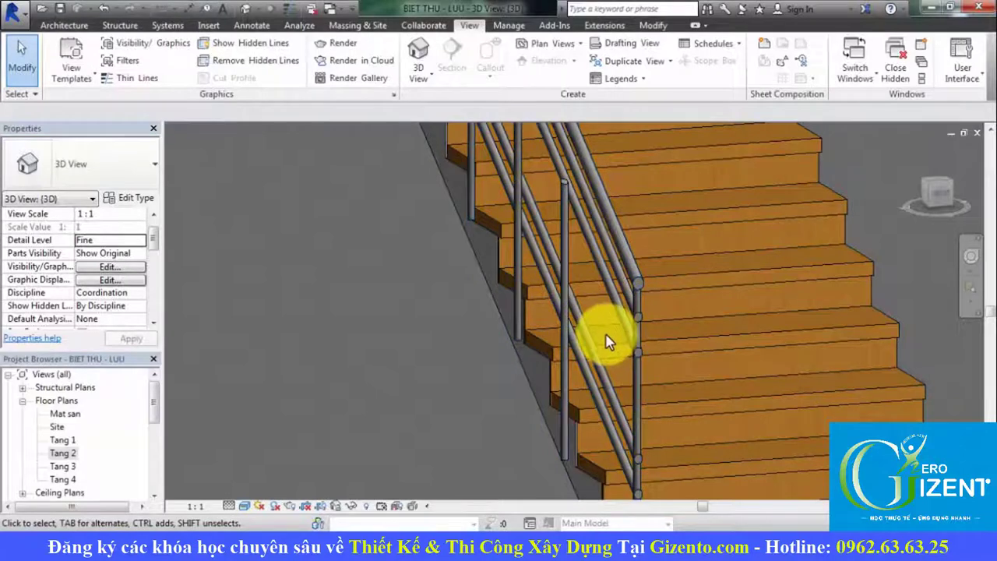
# Review the 800mm railing type's baluster placement: regular balusters 900.0 apart with 0.0 offset.
pyautogui.click(578, 343)
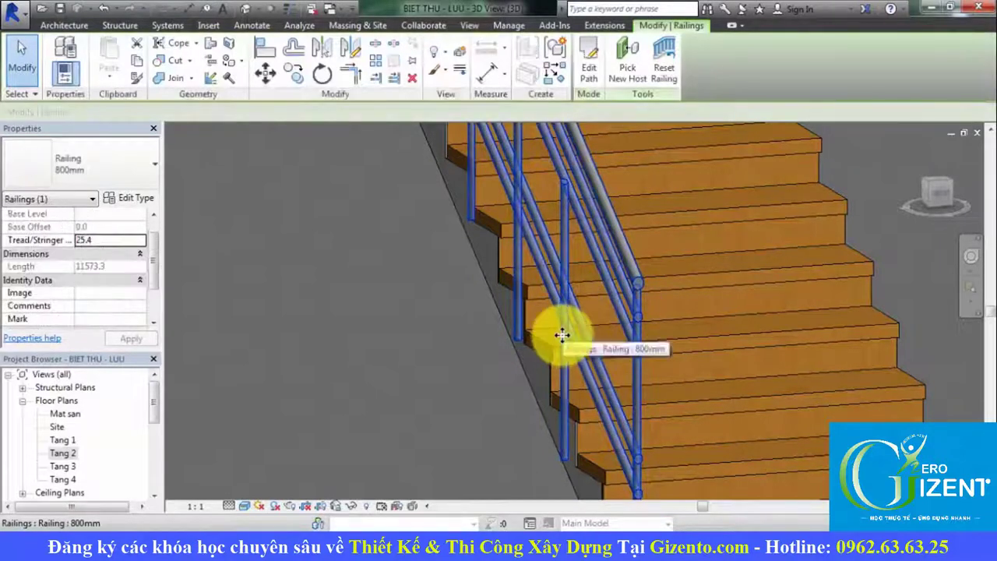
pyautogui.click(129, 198)
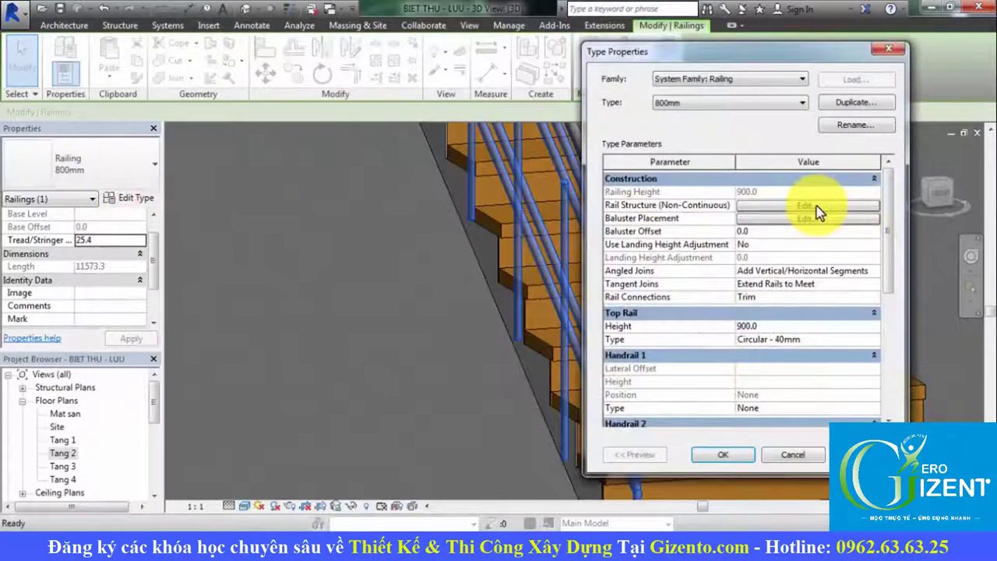
pyautogui.click(812, 219)
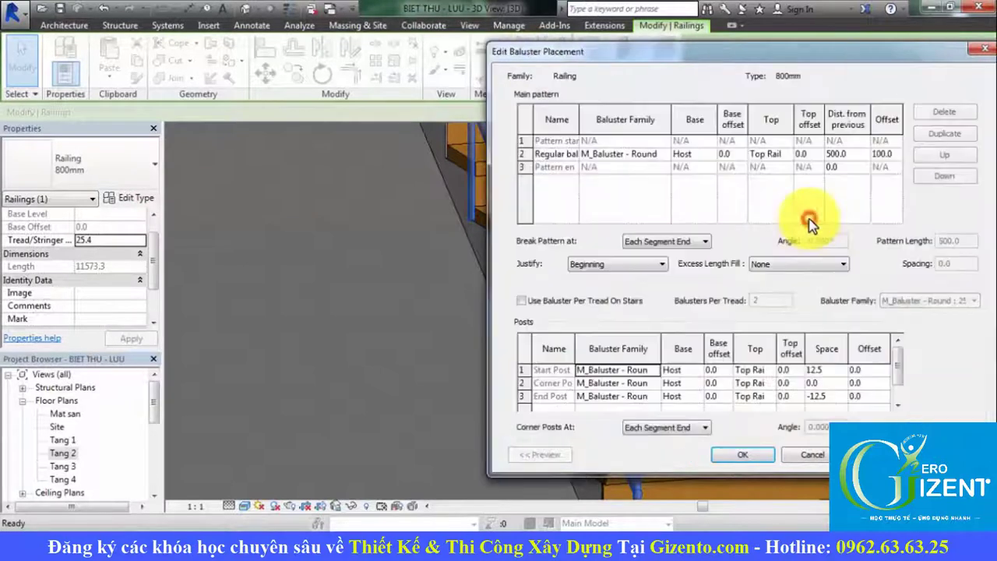
pyautogui.click(888, 154)
pyautogui.write('0')
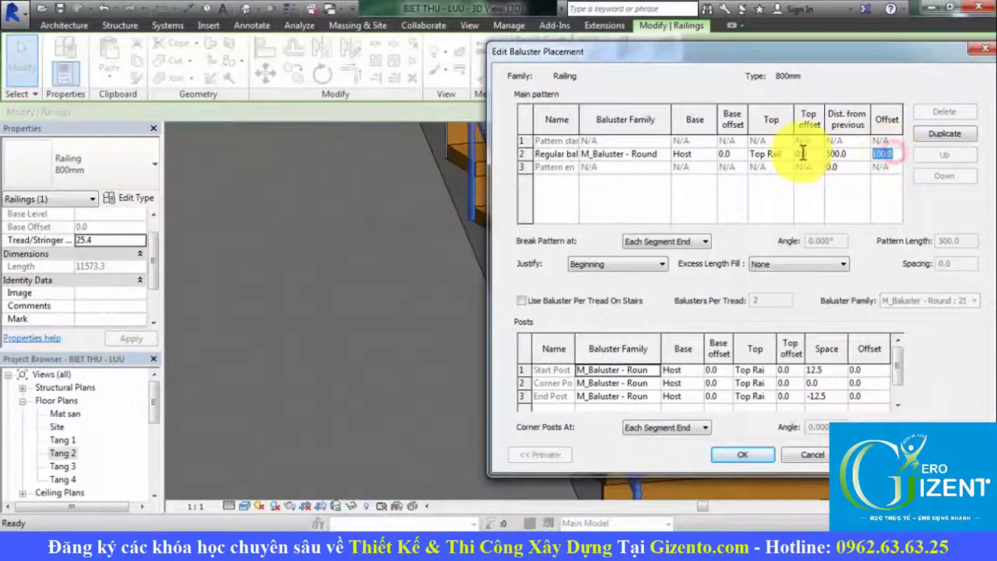
pyautogui.click(745, 461)
pyautogui.click(729, 456)
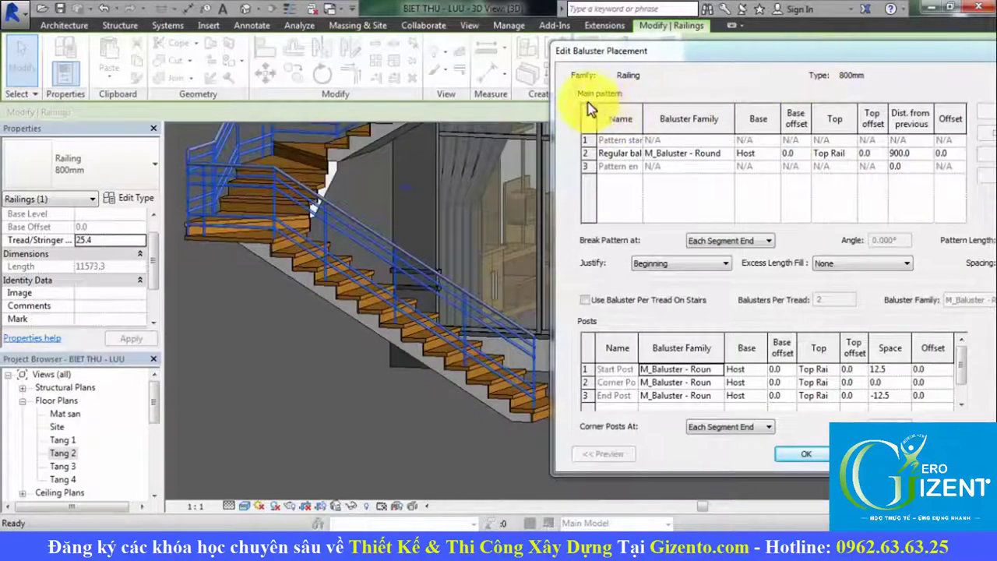
pyautogui.moveTo(810, 50); pyautogui.dragTo(760, 52)
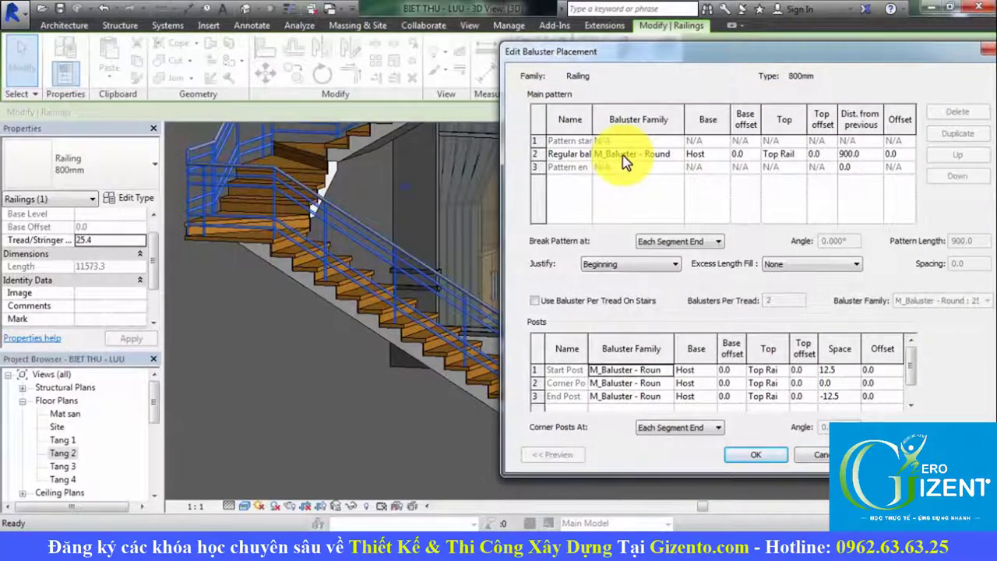
# Duplicate the Regular baluster row and enter 200 as the new row's distance from previous.
pyautogui.click(958, 135)
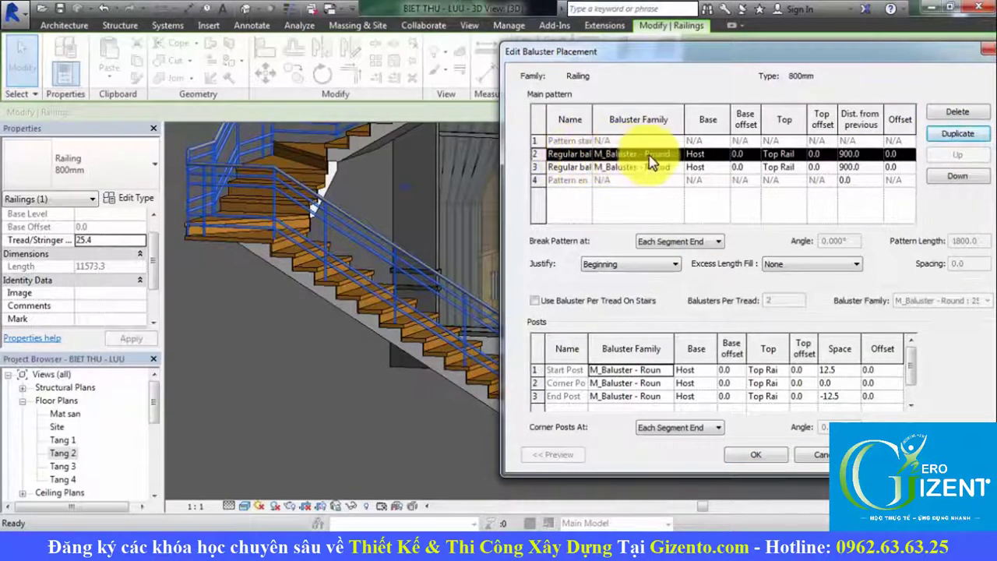
pyautogui.click(866, 155)
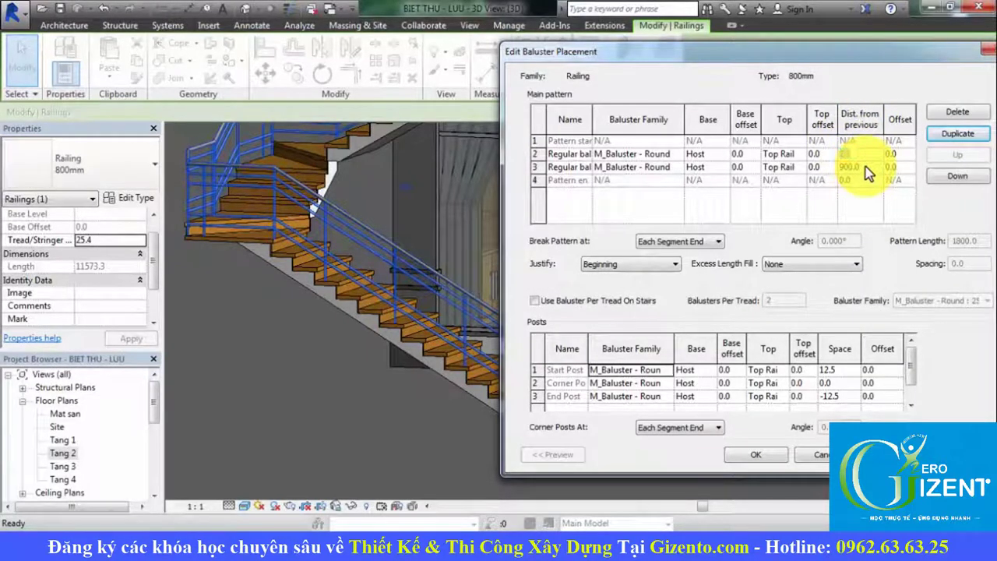
pyautogui.write('200')
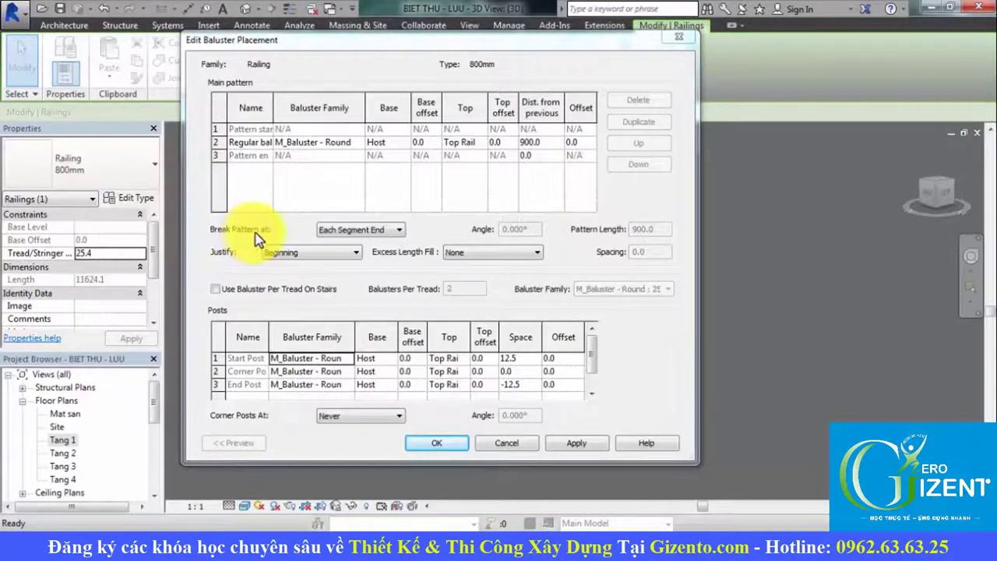
# Leave Break Pattern At unchanged, cancel both railing dialogs, and open the Tang 1 floor plan.
pyautogui.click(396, 230)
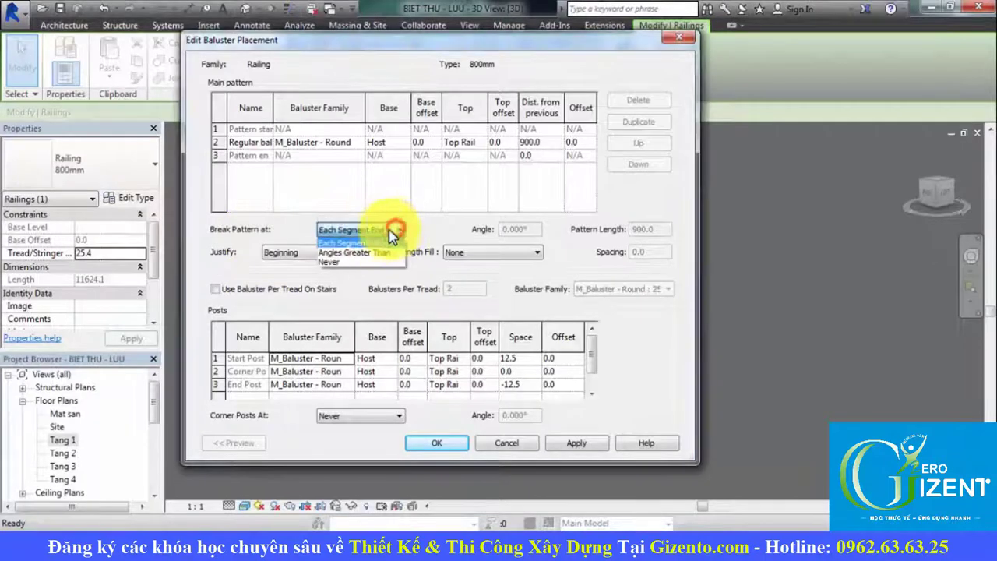
pyautogui.click(350, 243)
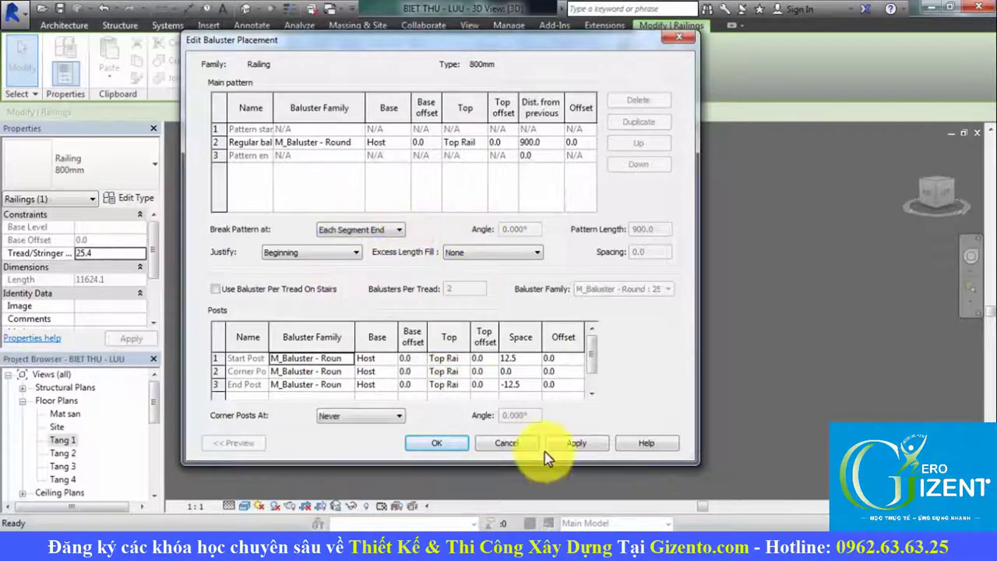
pyautogui.click(506, 444)
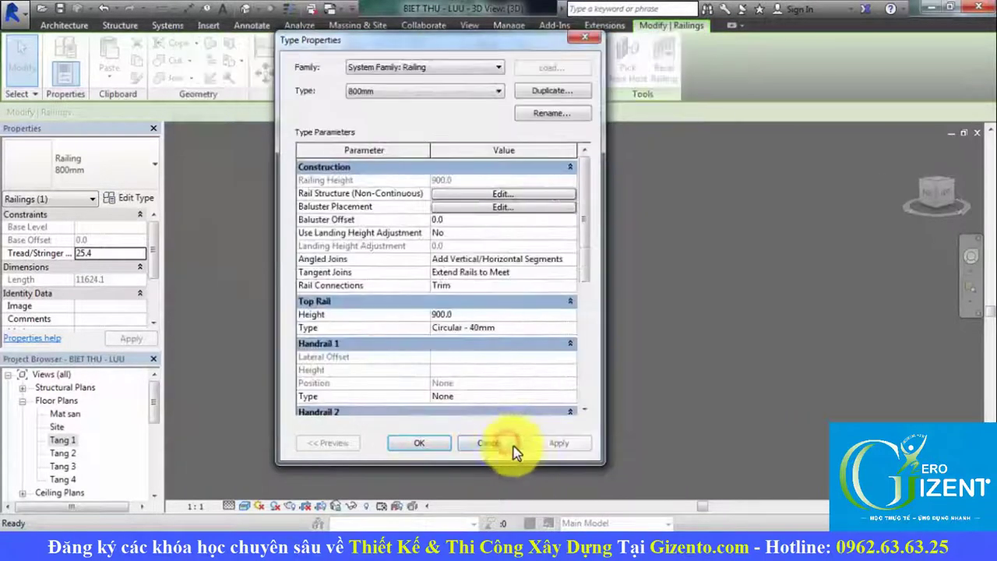
pyautogui.click(496, 452)
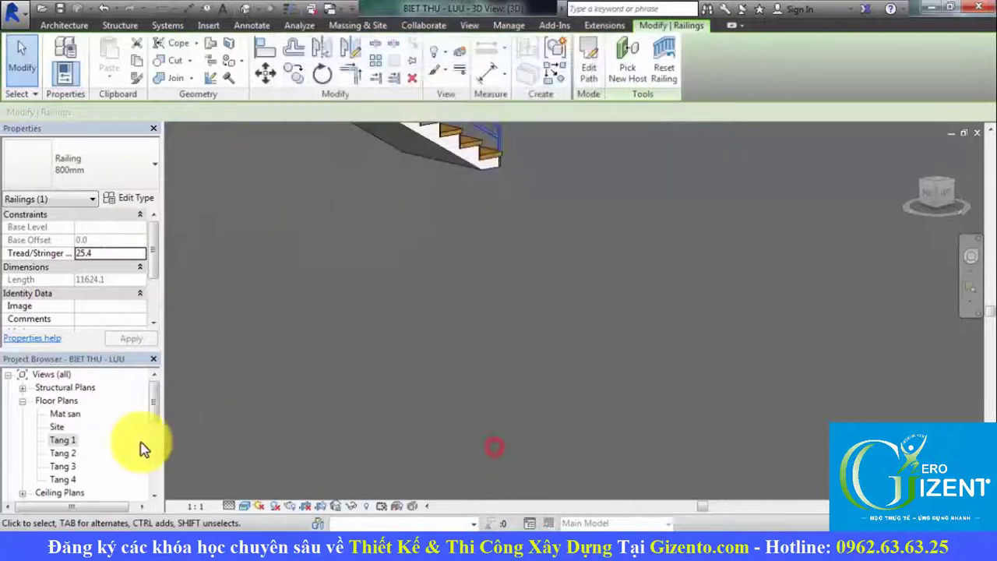
pyautogui.doubleClick(59, 440)
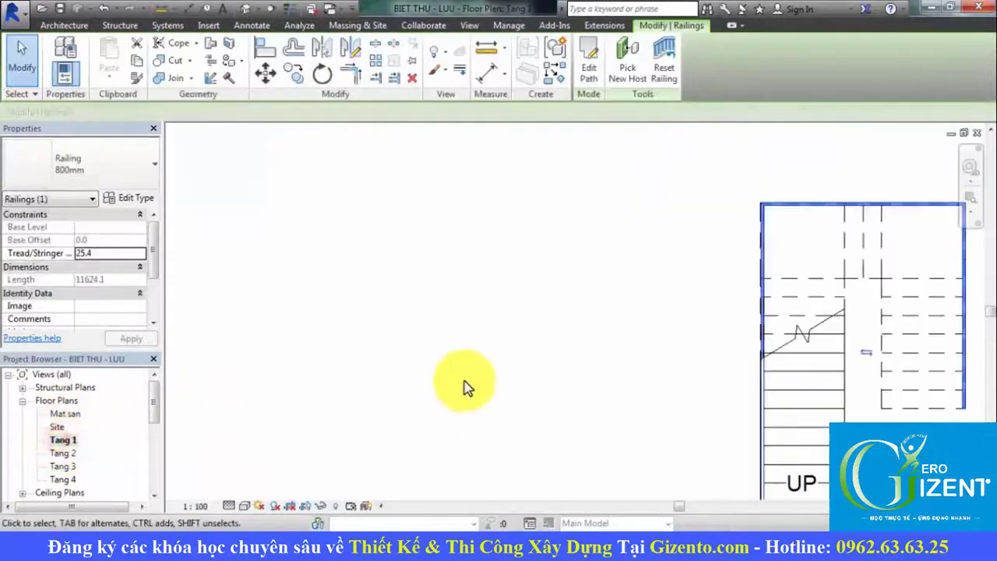
# Sketch a straight 7300-long 900mm Pipe railing path on Tang 1 and finish it.
pyautogui.moveTo(424, 353); pyautogui.dragTo(688, 346, button='middle')
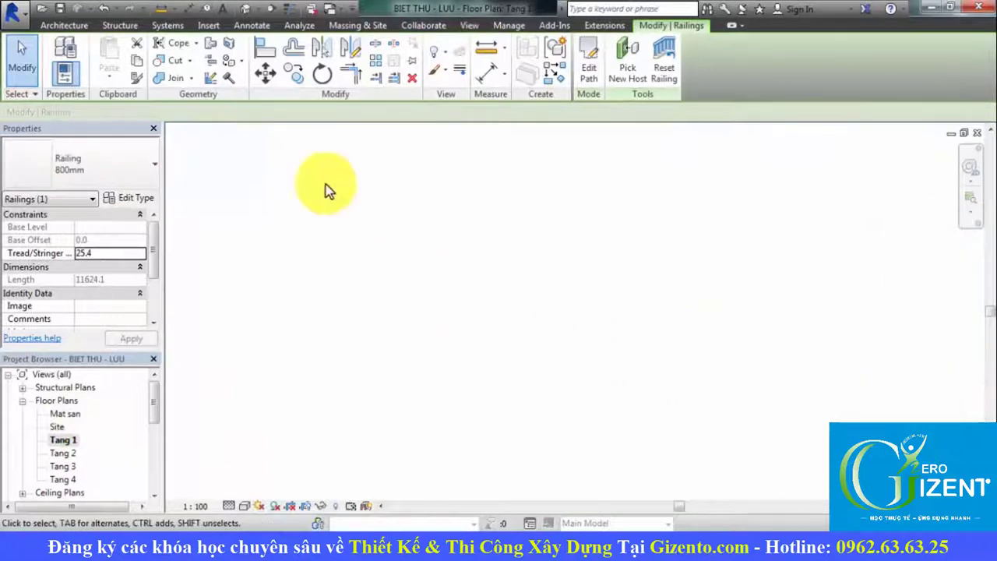
pyautogui.click(68, 28)
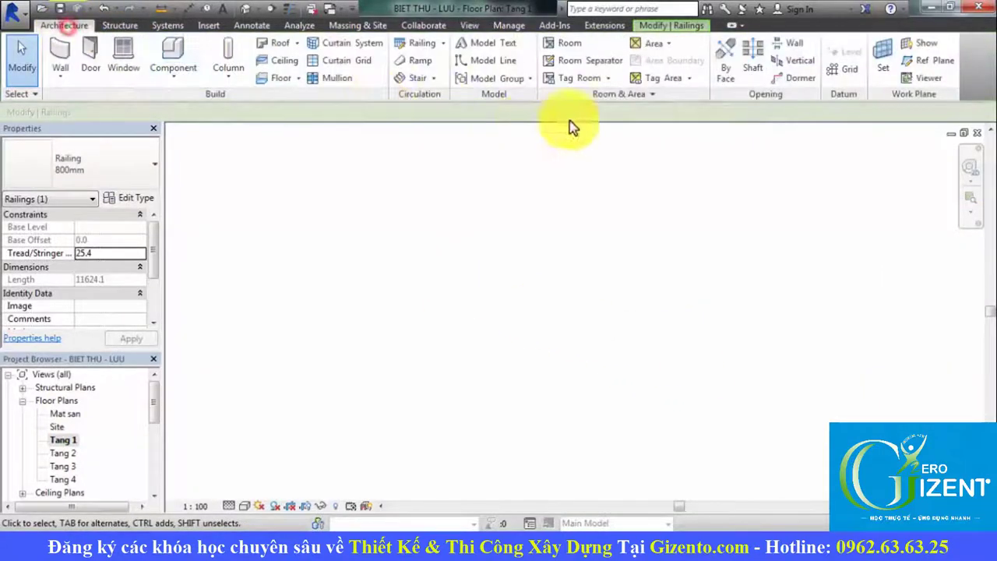
pyautogui.click(442, 45)
pyautogui.click(436, 72)
pyautogui.click(269, 358)
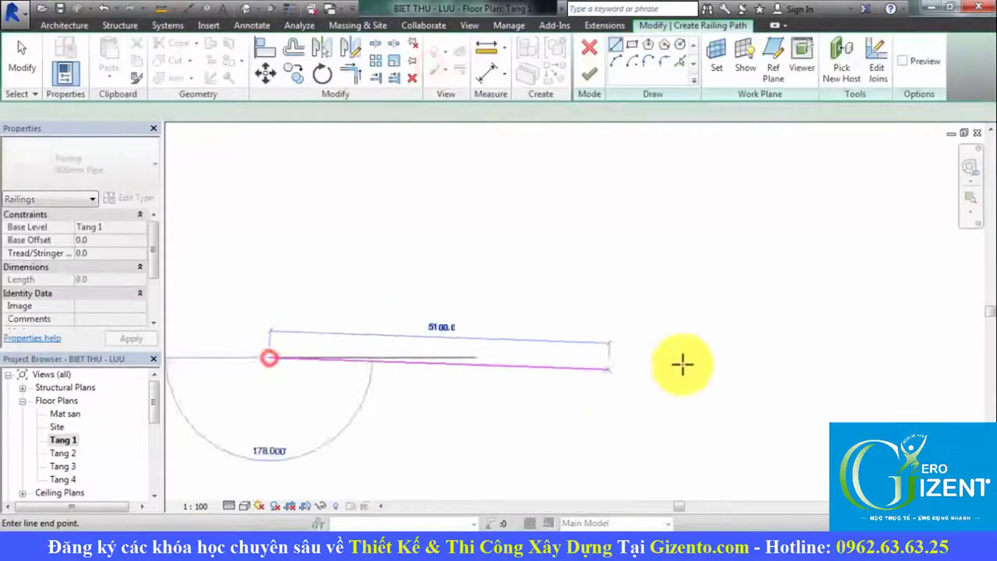
pyautogui.click(755, 356)
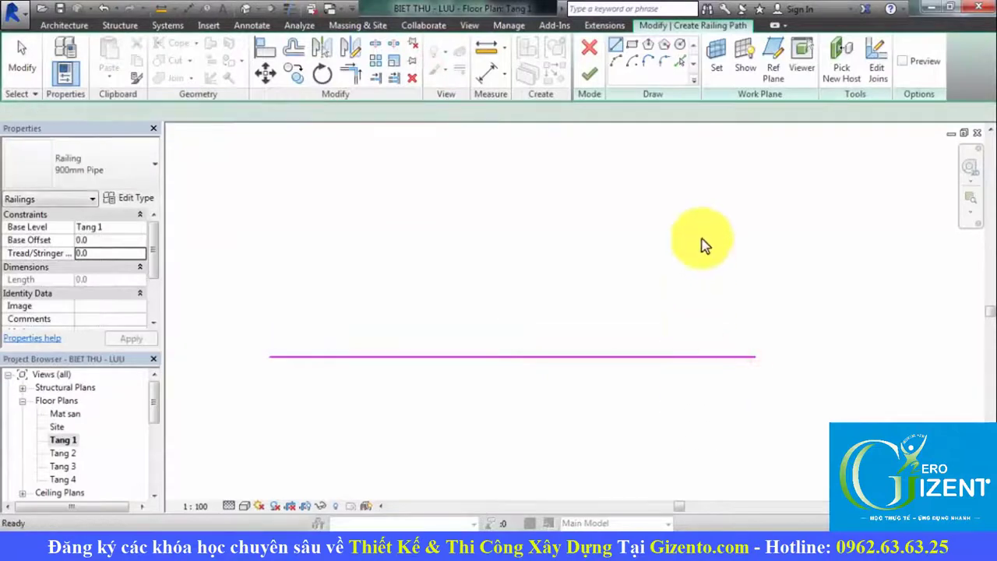
pyautogui.click(589, 72)
# Switch to the default 3D view and select the new 900mm Pipe railing.
pyautogui.click(645, 221)
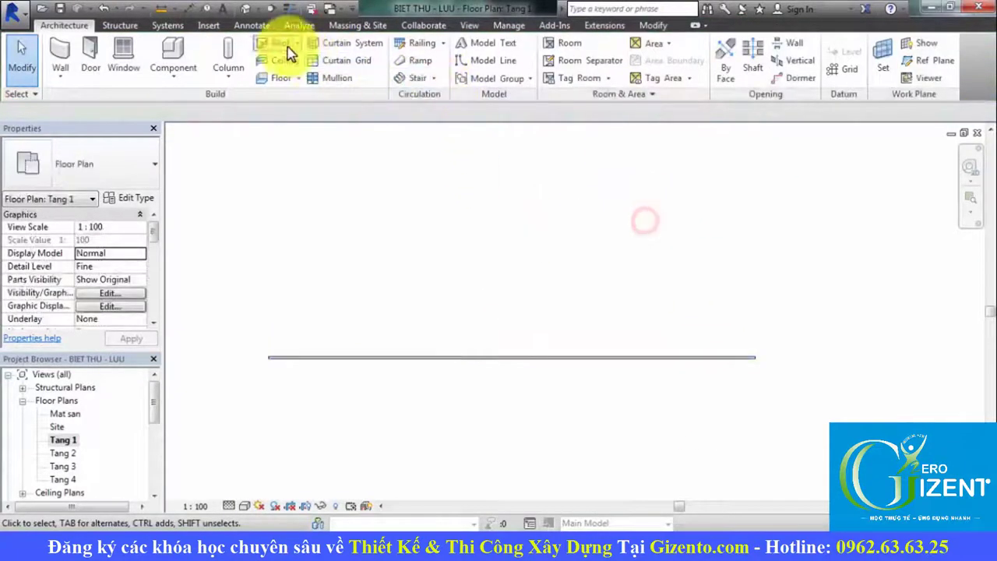
pyautogui.click(246, 9)
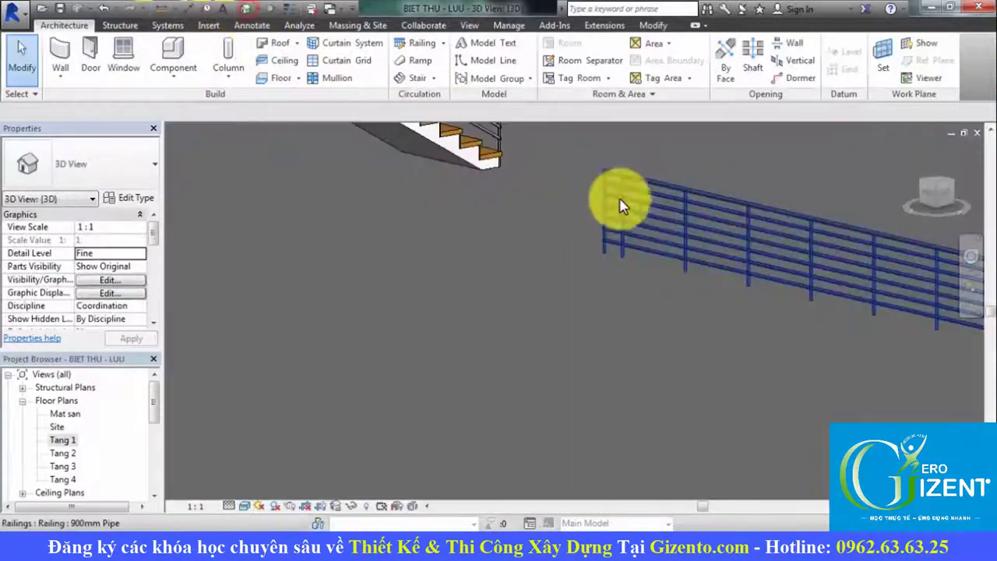
pyautogui.moveTo(619, 205)
pyautogui.keyDown('shift'); pyautogui.mouseDown(button='middle')
pyautogui.moveTo(556, 275)
pyautogui.moveTo(490, 275)
pyautogui.moveTo(507, 289)
pyautogui.moveTo(596, 173)
pyautogui.mouseUp(button='middle'); pyautogui.keyUp('shift')
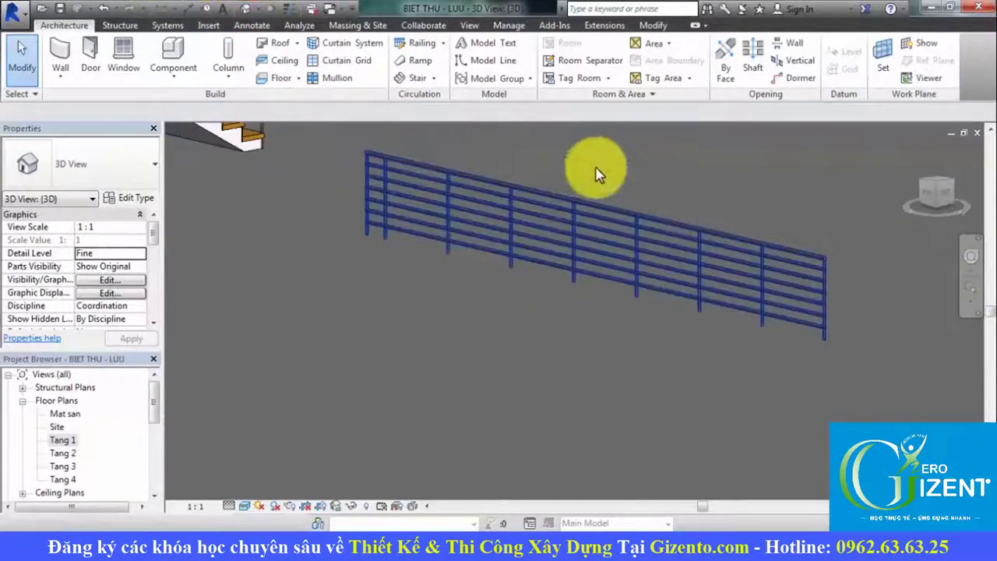
pyautogui.click(660, 223)
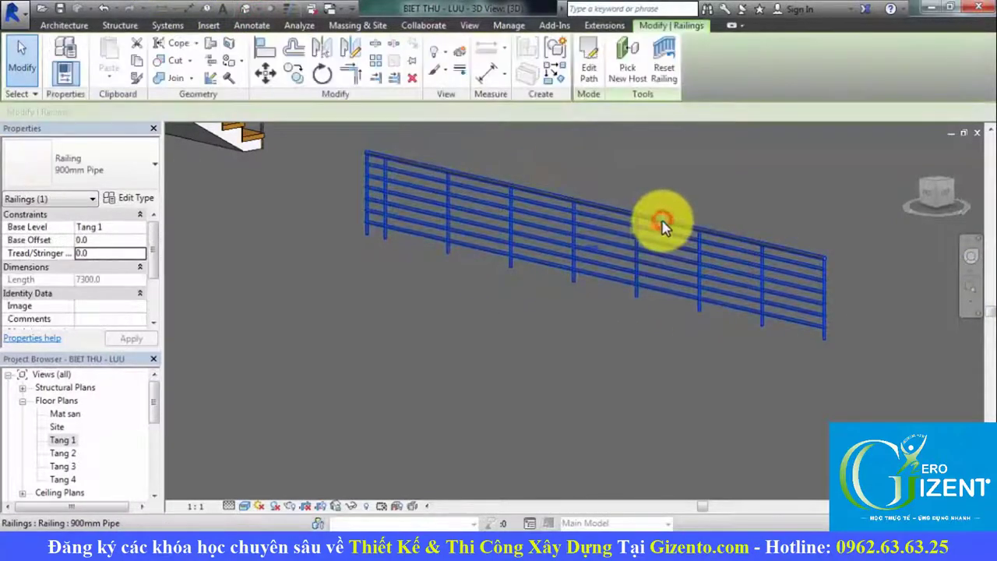
pyautogui.click(652, 357)
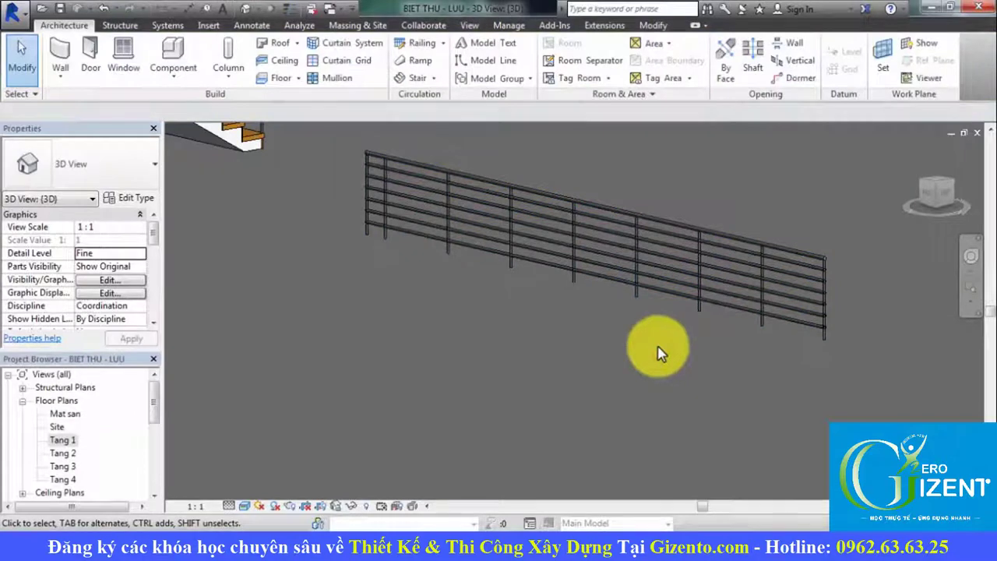
pyautogui.click(661, 296)
# Split the railing's path line near its right end into two segments and finish the path edit.
pyautogui.click(590, 71)
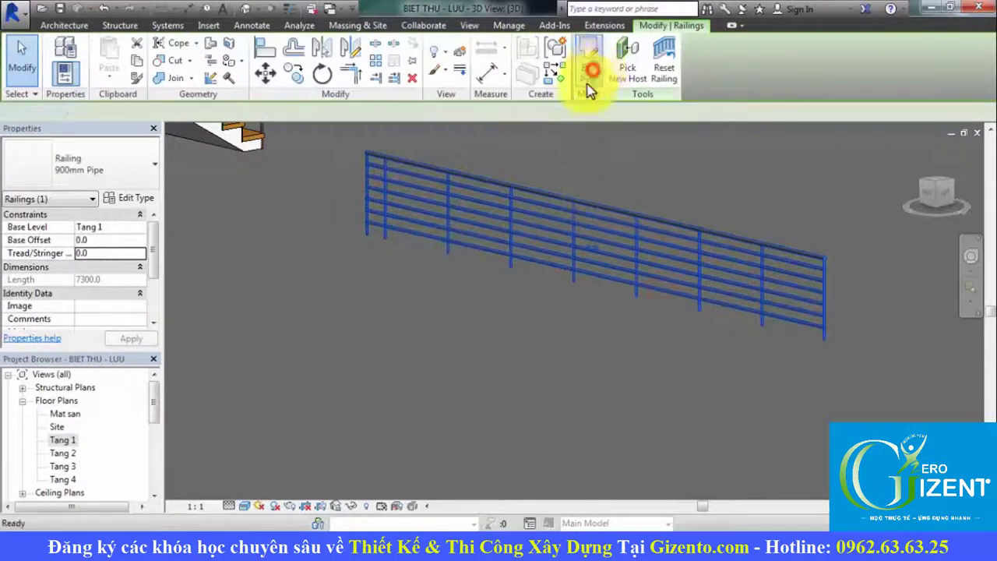
pyautogui.click(660, 300)
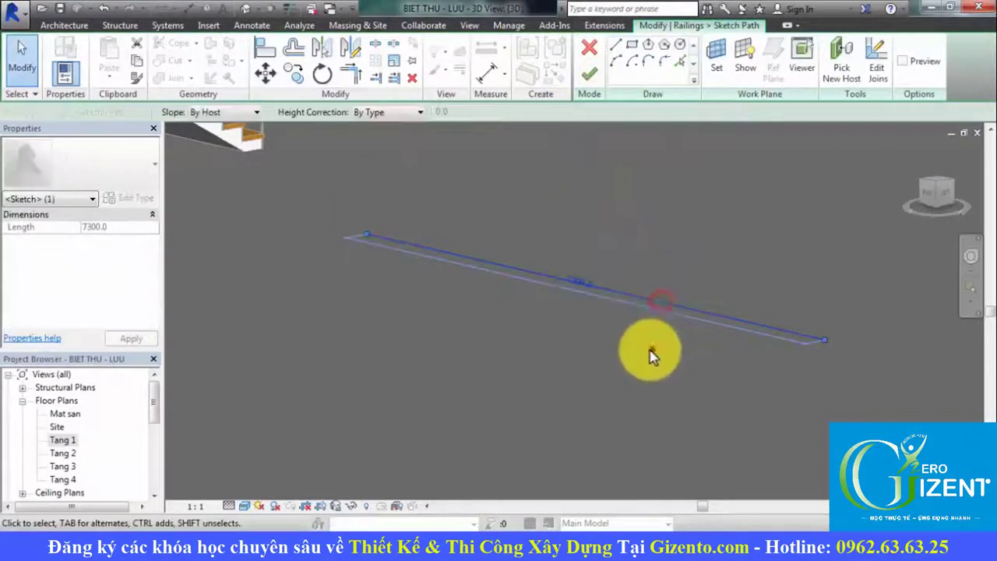
pyautogui.click(653, 355)
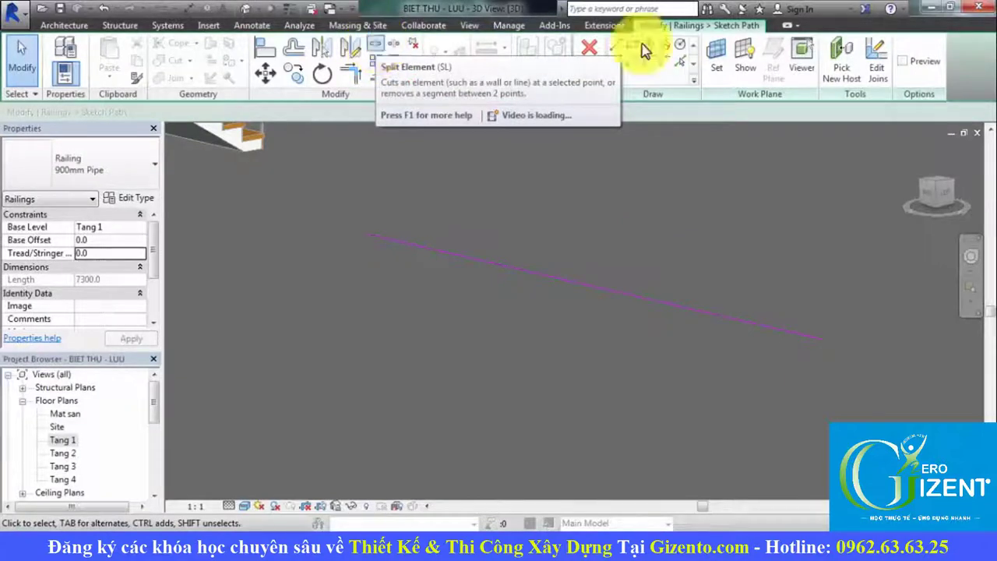
pyautogui.click(378, 47)
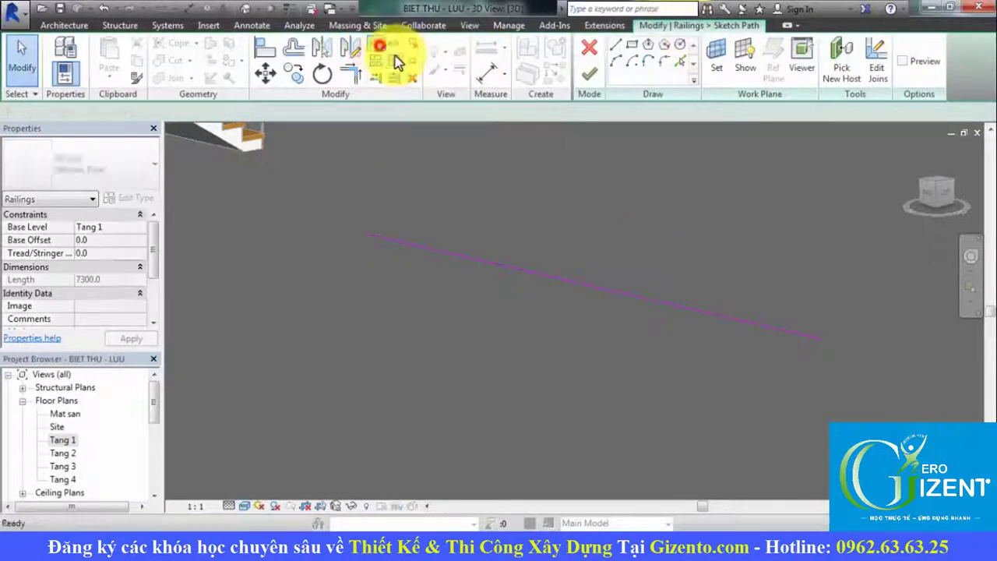
pyautogui.click(686, 305)
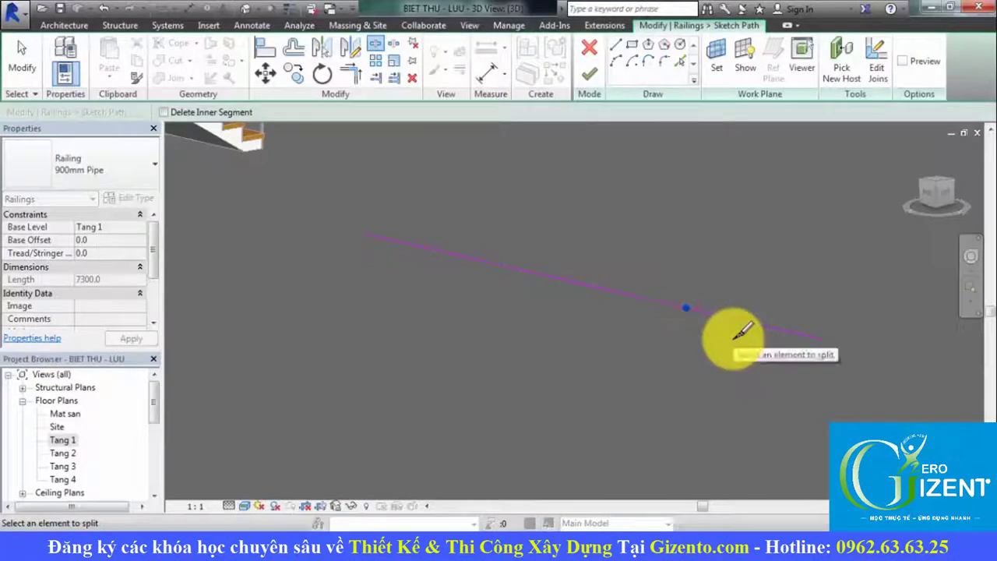
pyautogui.press('Escape')
pyautogui.click(630, 300)
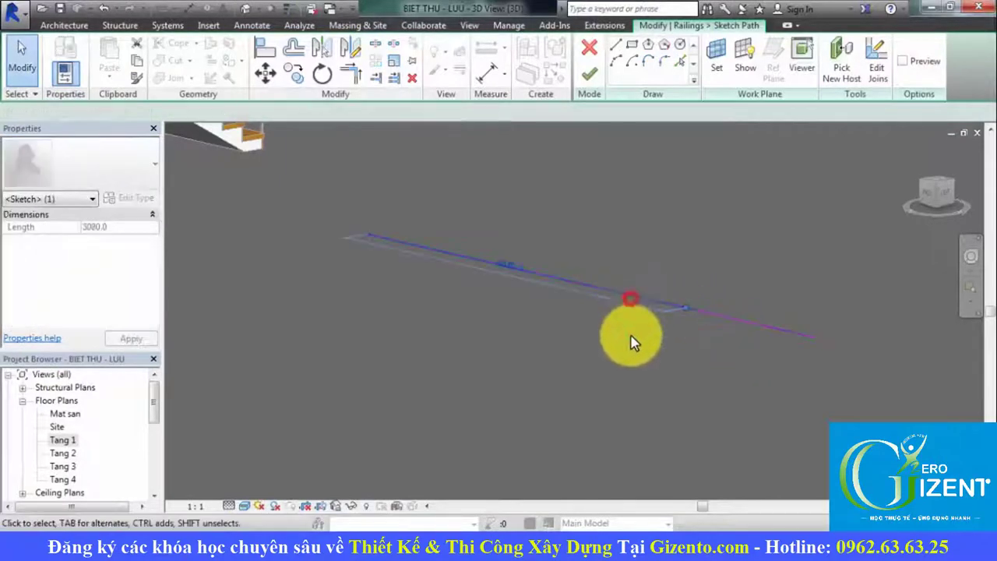
pyautogui.press('Escape')
pyautogui.click(589, 74)
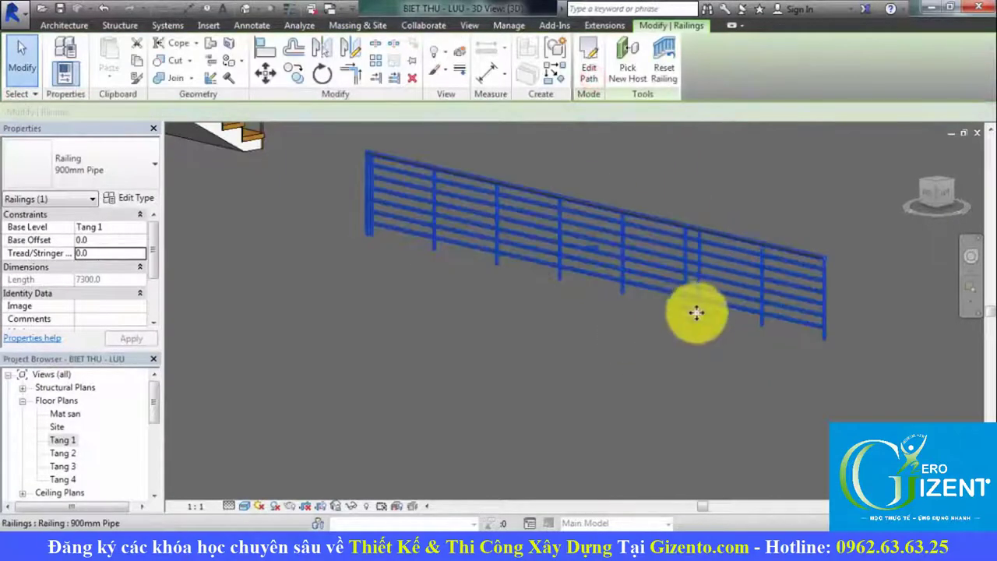
pyautogui.click(694, 348)
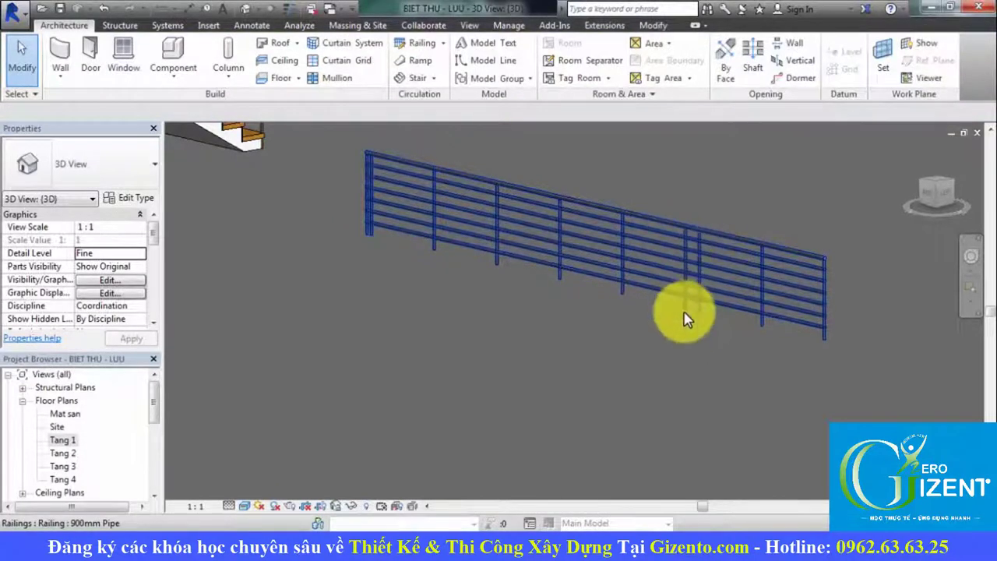
pyautogui.click(690, 234)
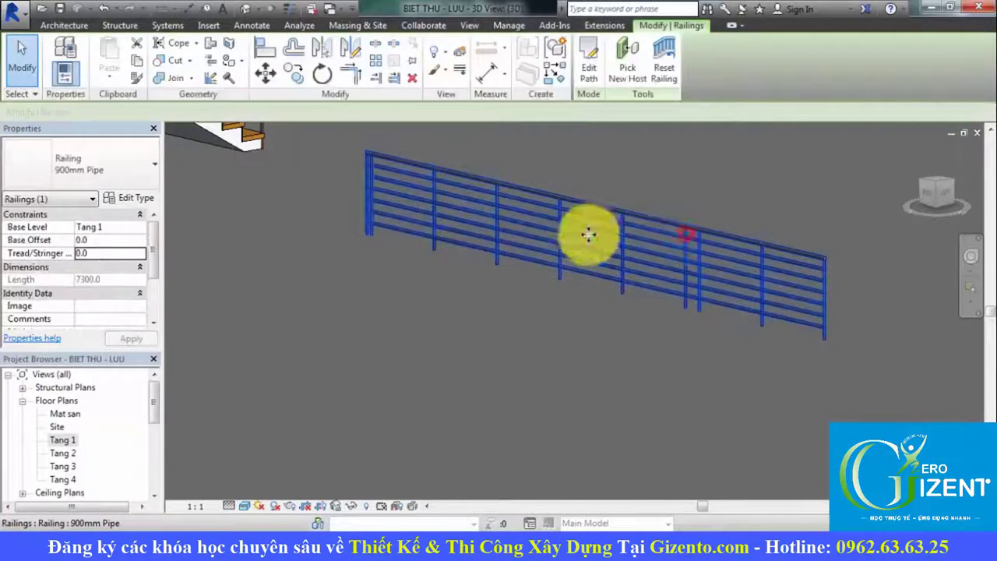
# Bring up the 900mm Pipe railing's Type Properties and Baluster Placement dialogs.
pyautogui.click(129, 201)
pyautogui.moveTo(445, 43); pyautogui.dragTo(189, 43)
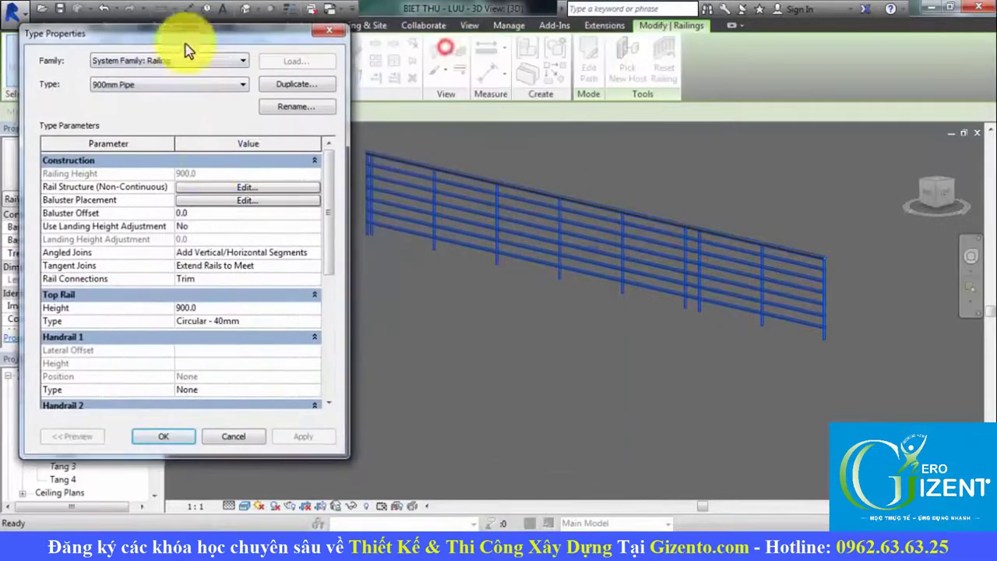
pyautogui.click(234, 201)
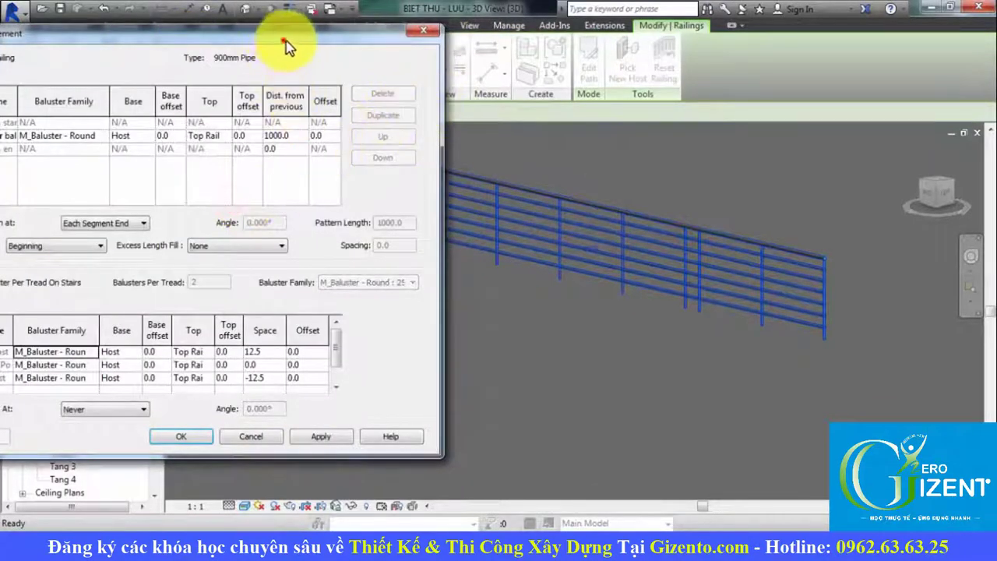
pyautogui.moveTo(285, 45); pyautogui.dragTo(333, 32)
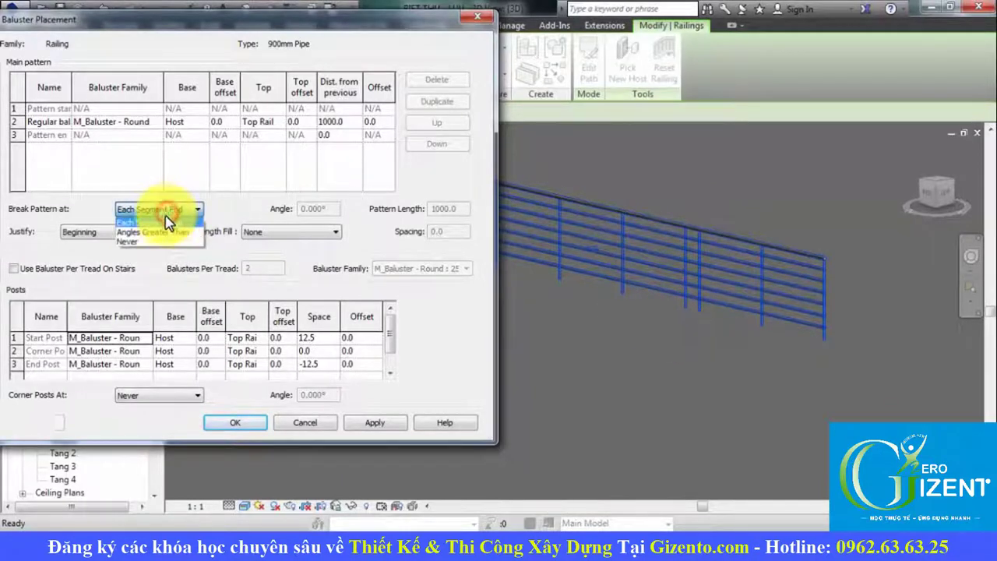
# Try Break Pattern At Never with Apply, then cancel both dialogs and reselect the railing.
pyautogui.click(138, 234)
pyautogui.click(374, 427)
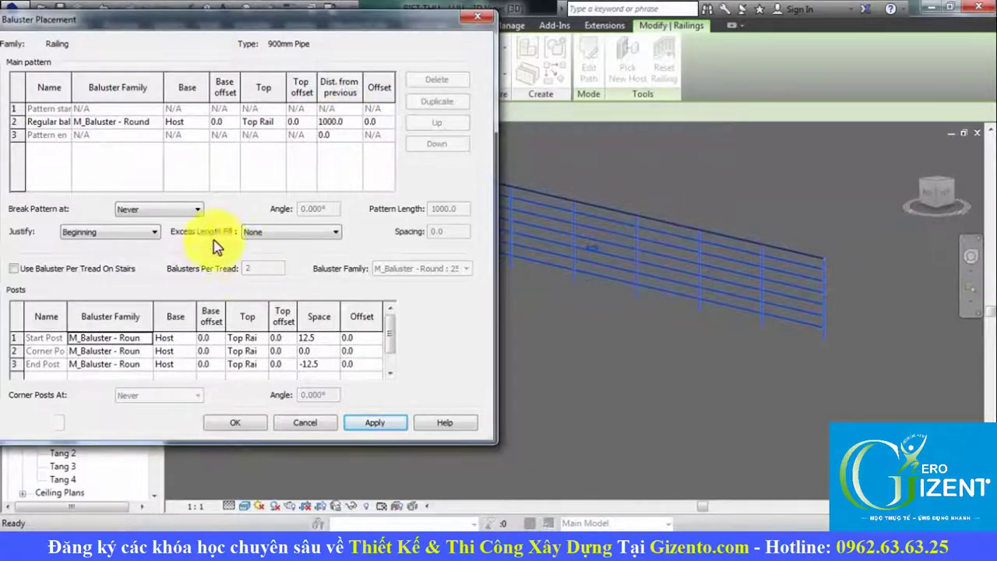
pyautogui.click(189, 212)
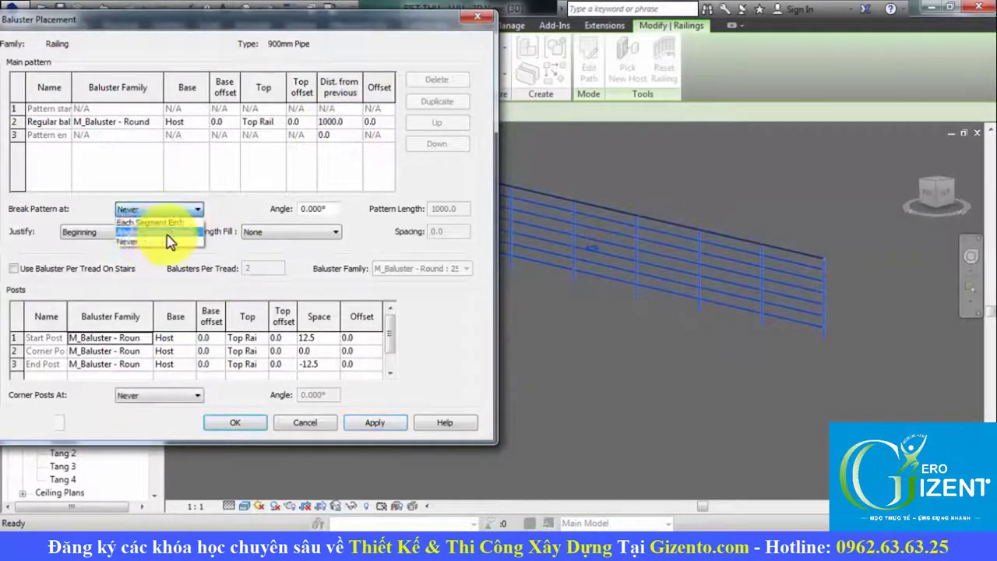
pyautogui.click(306, 422)
pyautogui.click(298, 423)
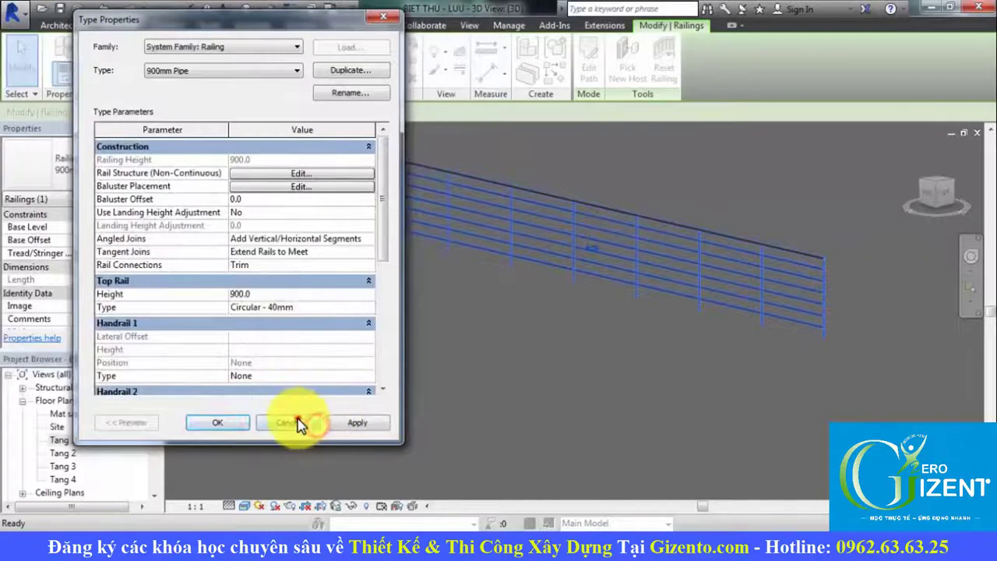
pyautogui.click(556, 416)
pyautogui.click(613, 283)
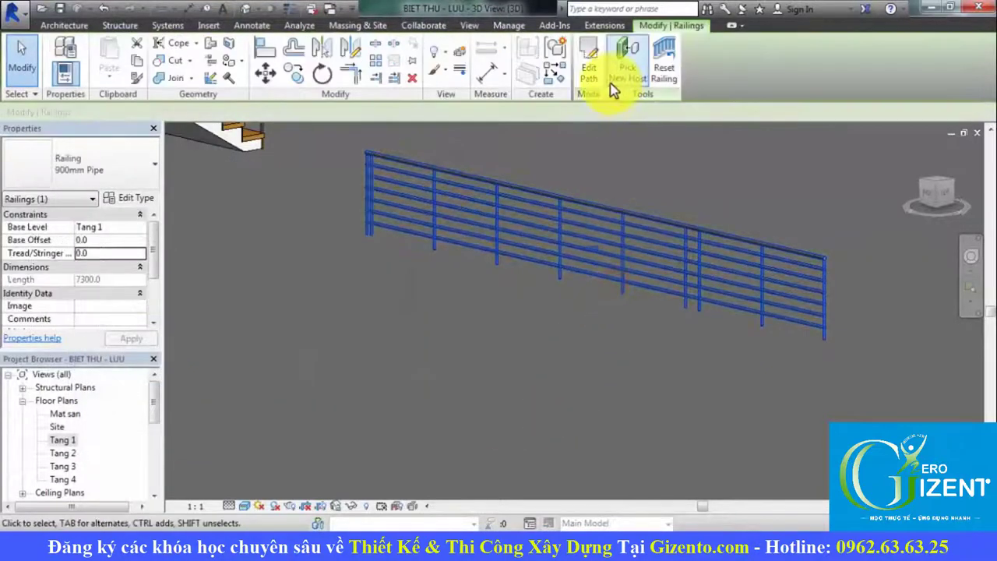
# Drag the path's left end into a level run meeting the sloped run, then open Type Properties.
pyautogui.click(592, 70)
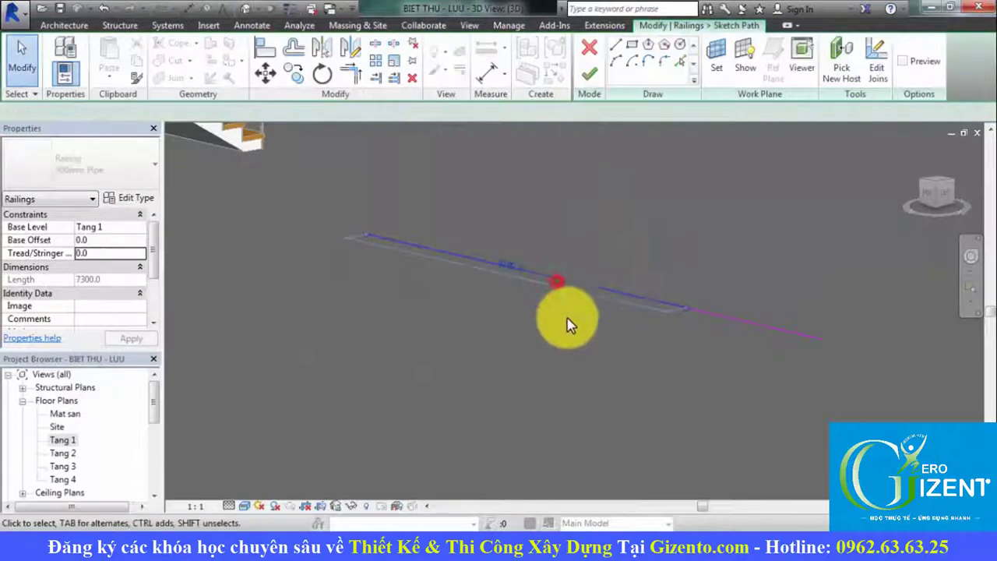
pyautogui.click(556, 281)
pyautogui.moveTo(364, 231); pyautogui.dragTo(335, 307)
pyautogui.click(628, 437)
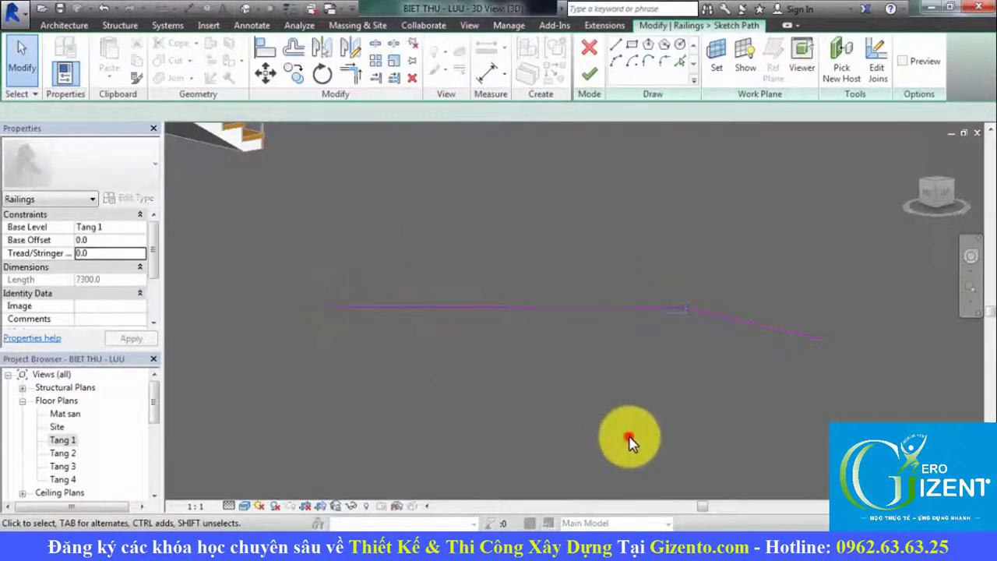
pyautogui.click(589, 82)
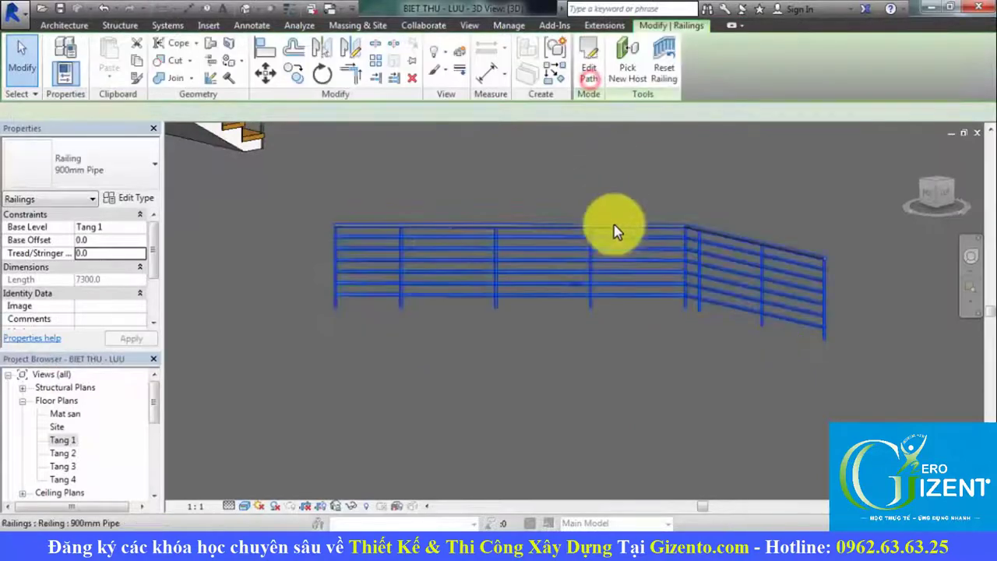
pyautogui.click(144, 198)
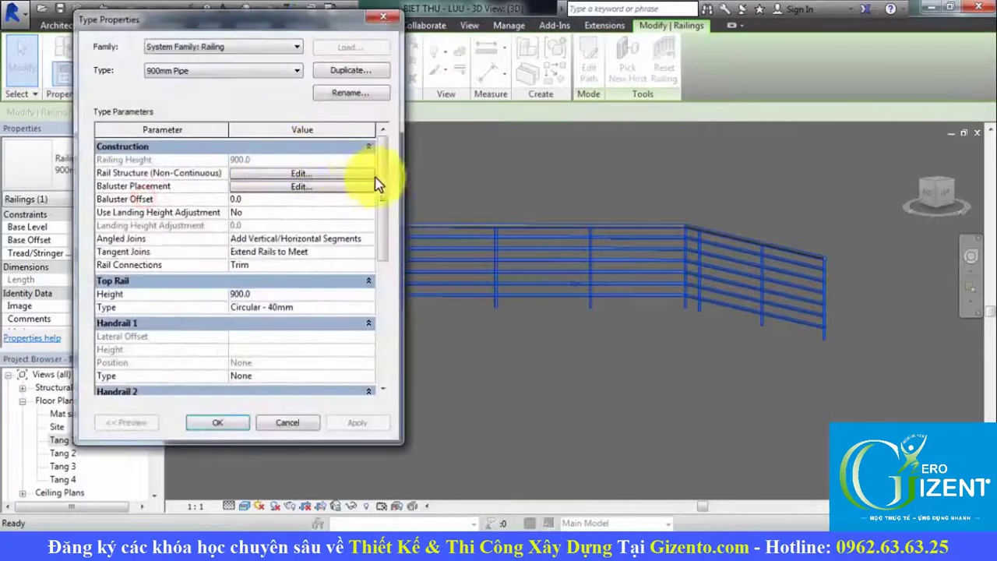
# Set Break Pattern At to Angles Greater Than 90° and apply it.
pyautogui.click(322, 189)
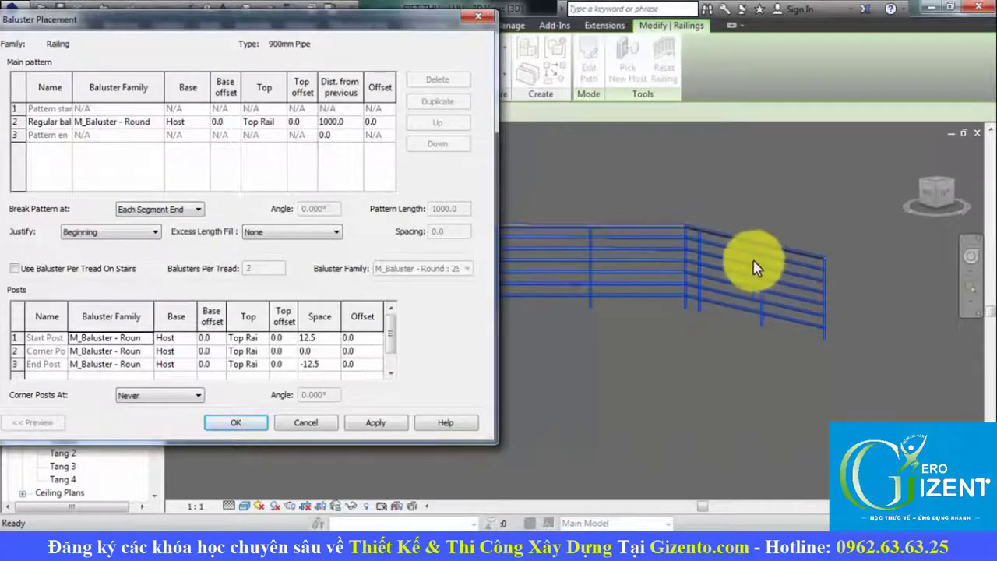
pyautogui.click(159, 210)
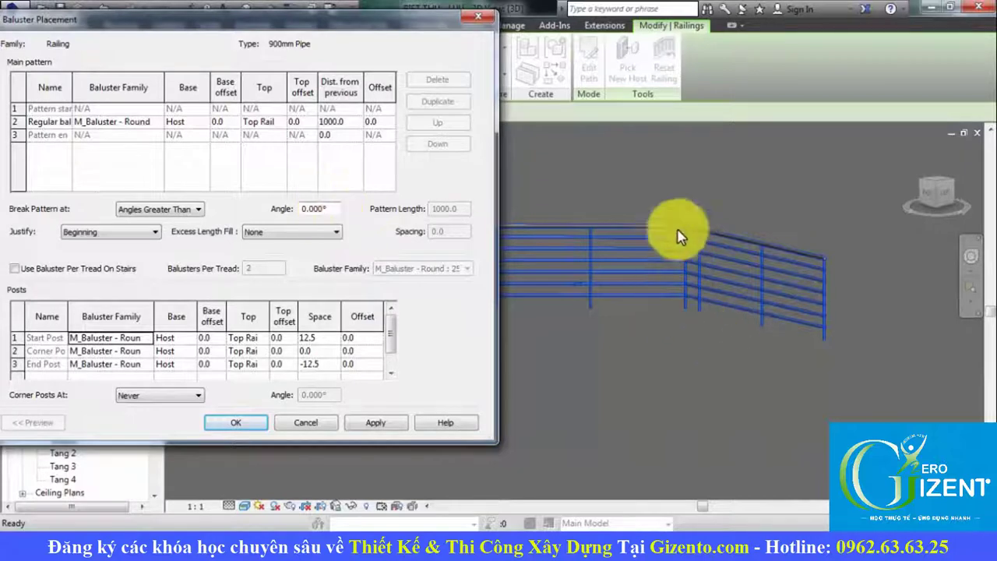
pyautogui.click(394, 425)
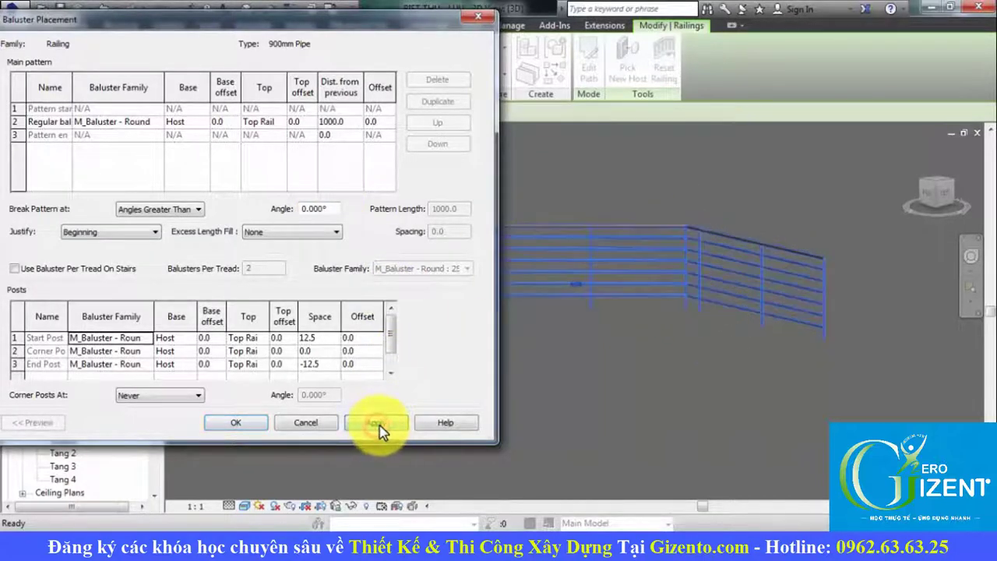
pyautogui.moveTo(333, 210); pyautogui.dragTo(264, 213)
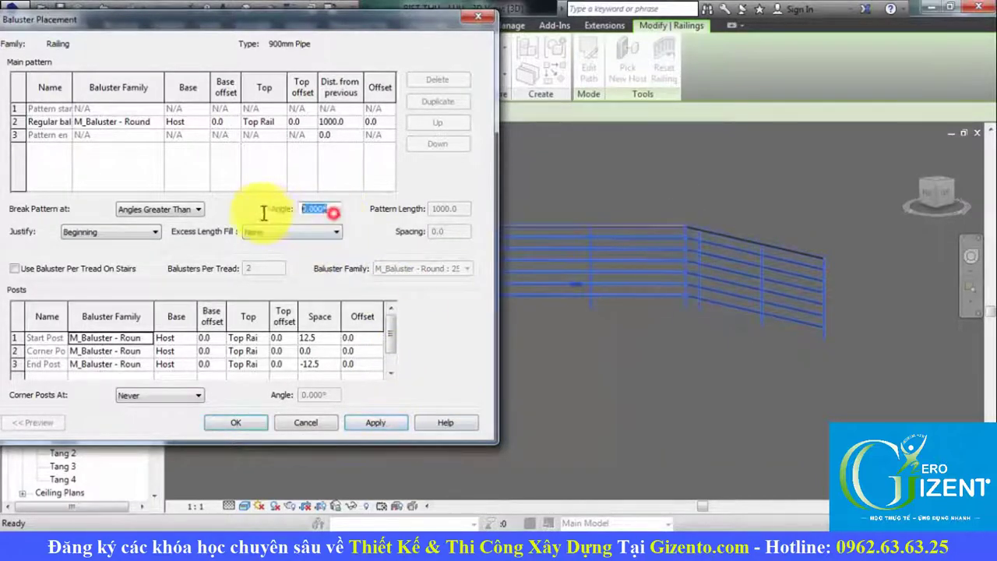
pyautogui.write('90')
pyautogui.click(378, 421)
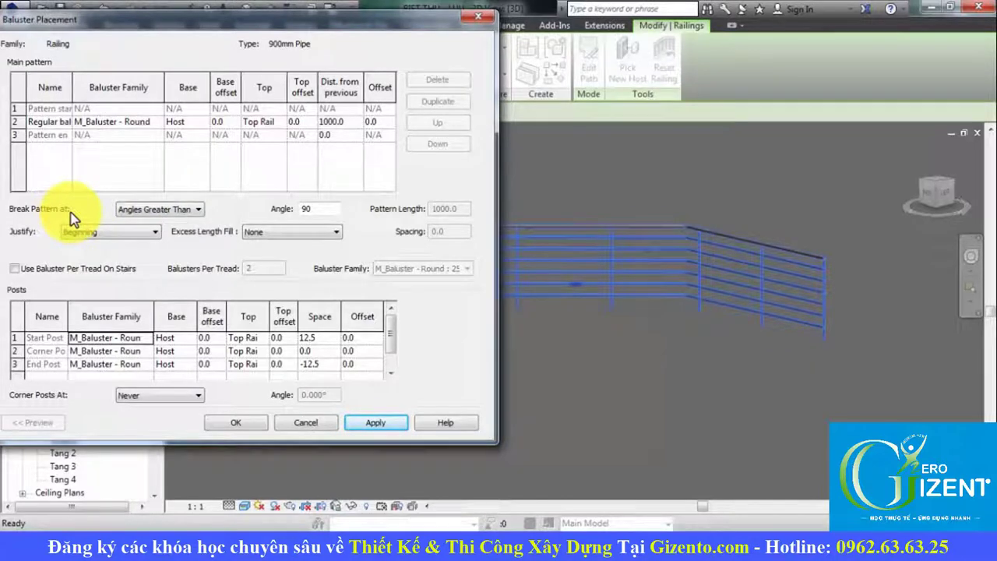
# Switch Break Pattern At to Never, apply, and confirm the baluster placement.
pyautogui.click(150, 210)
pyautogui.click(152, 222)
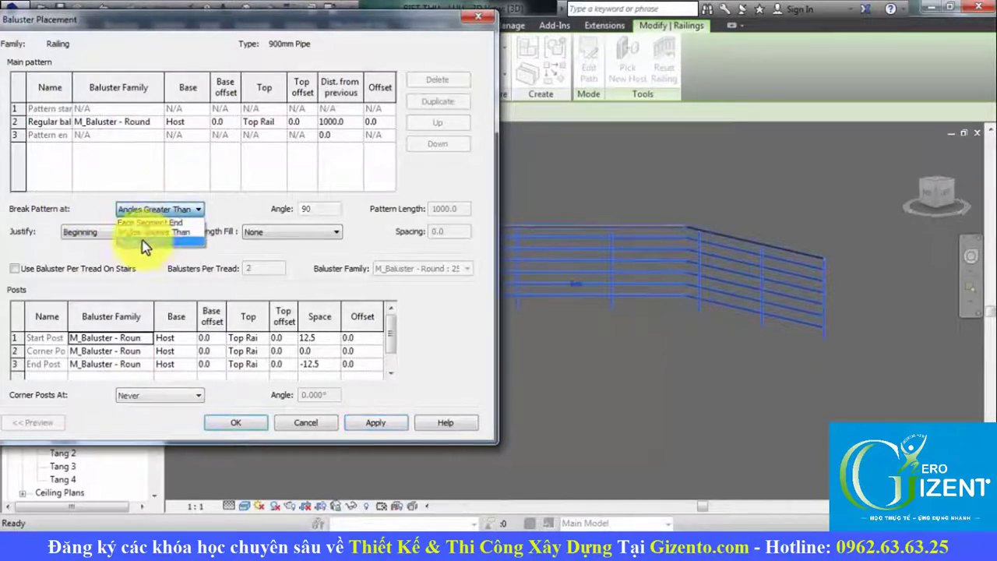
pyautogui.click(143, 224)
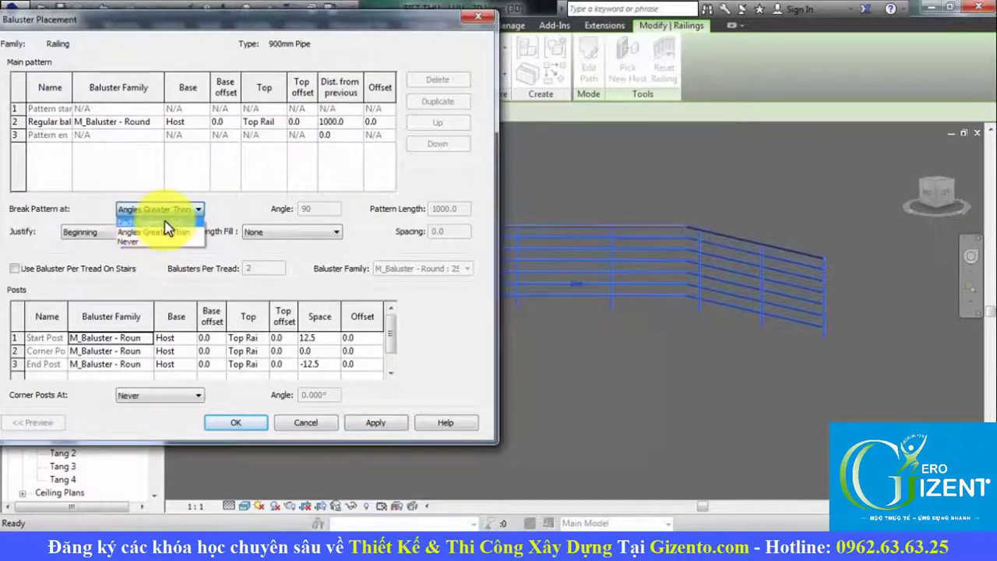
pyautogui.click(160, 209)
pyautogui.click(129, 241)
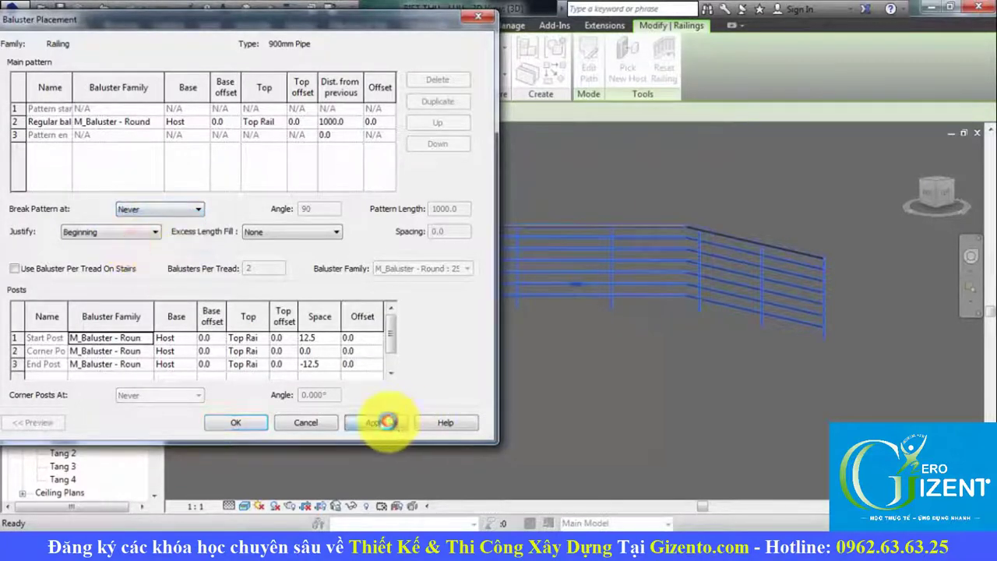
pyautogui.click(243, 423)
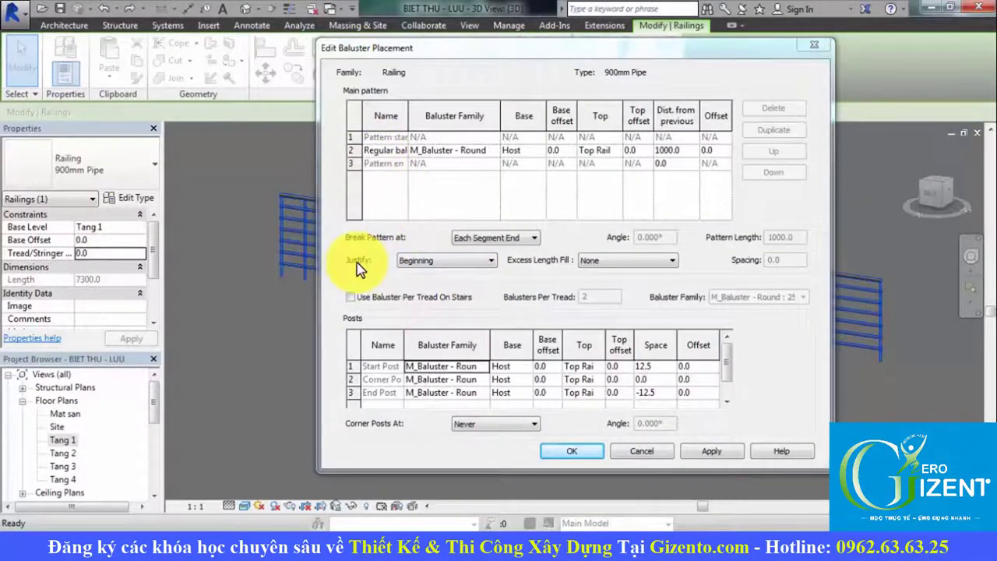
# Set baluster justification to Spread Pattern To Fit and apply it.
pyautogui.click(426, 267)
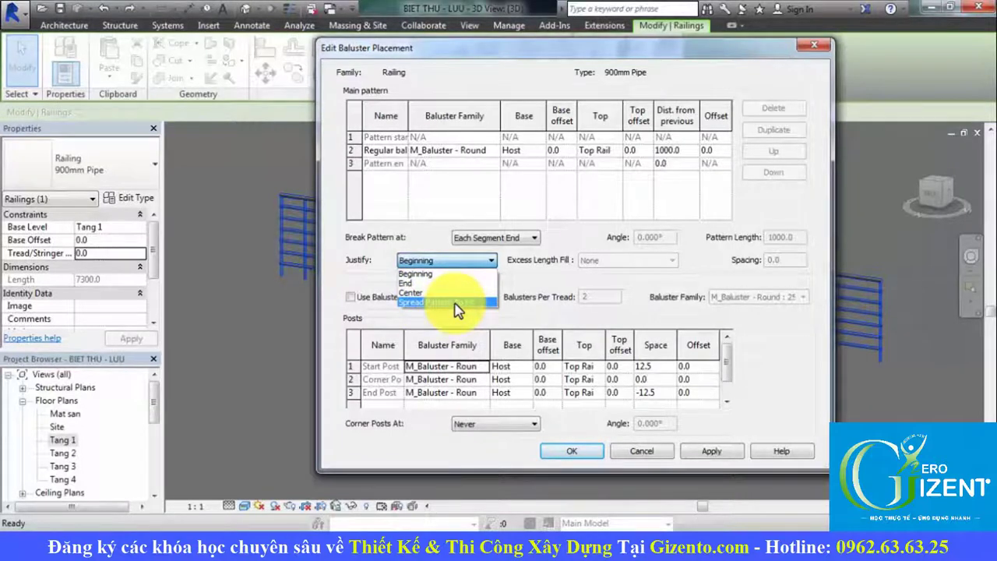
pyautogui.click(456, 303)
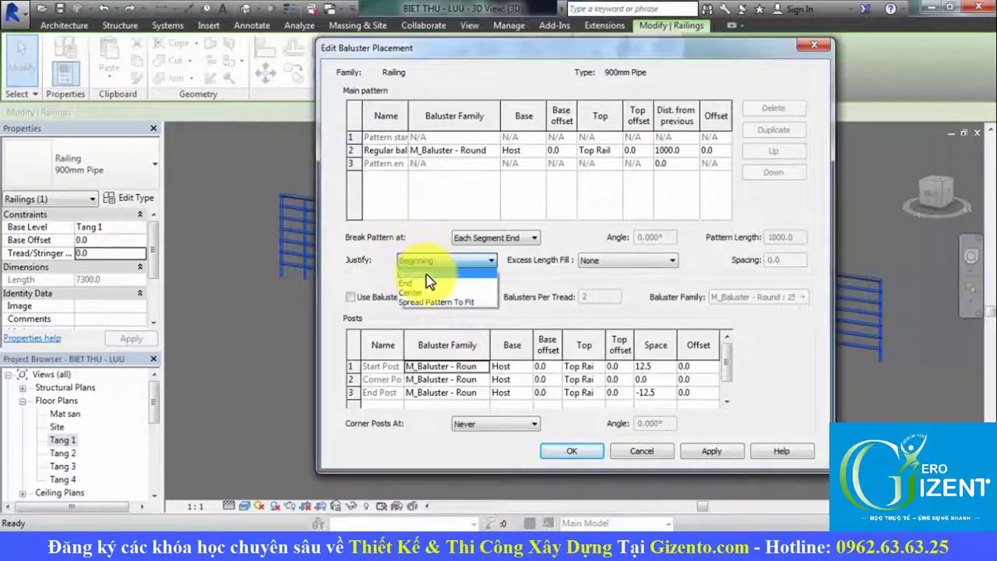
pyautogui.click(712, 451)
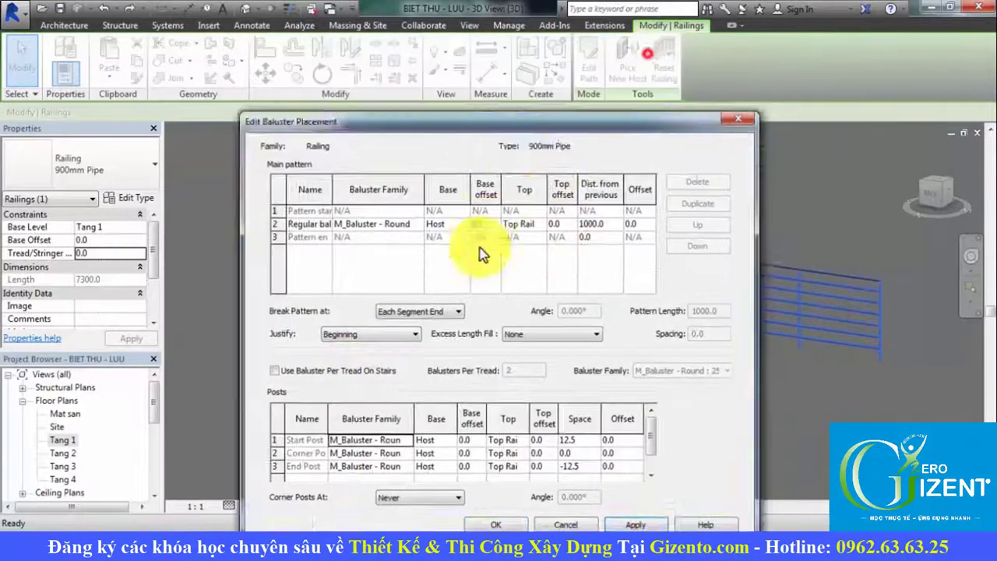
pyautogui.moveTo(413, 47); pyautogui.dragTo(318, 394)
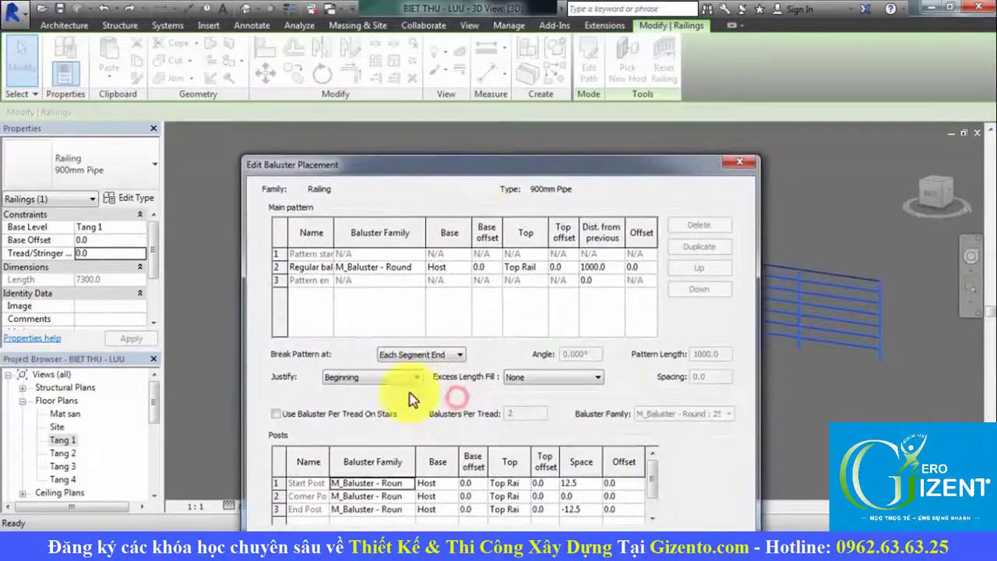
# Try End justification and apply it to preview the balusters.
pyautogui.click(372, 377)
pyautogui.click(357, 403)
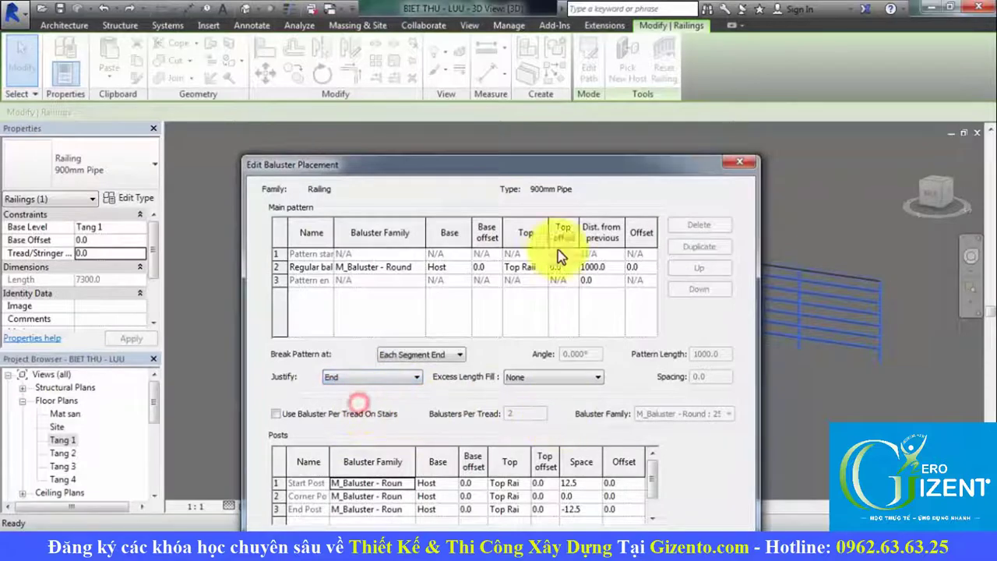
pyautogui.moveTo(535, 172)
pyautogui.mouseDown()
pyautogui.moveTo(533, 84)
pyautogui.moveTo(542, 424)
pyautogui.mouseUp()
pyautogui.click(641, 482)
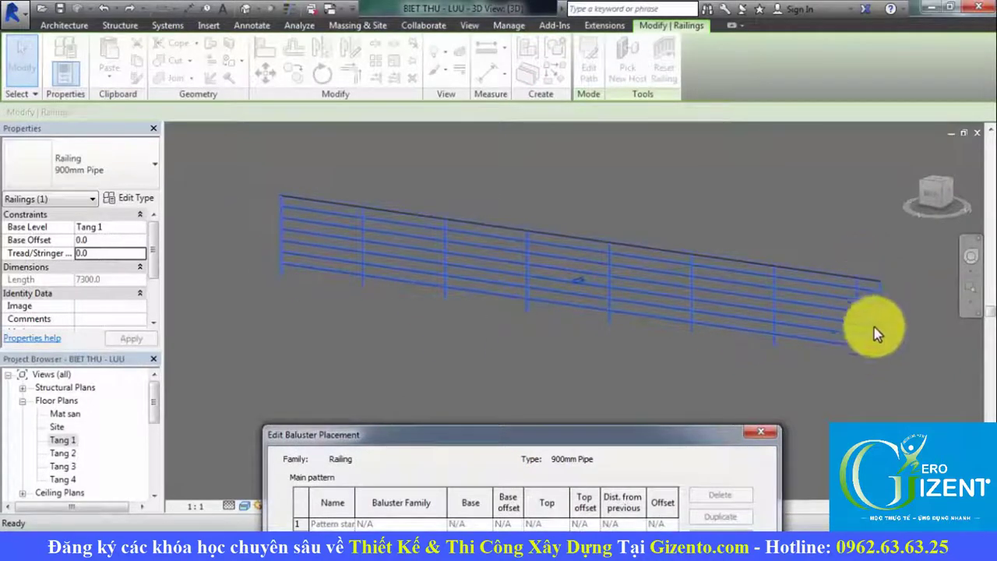
pyautogui.moveTo(618, 435); pyautogui.dragTo(593, 126)
# Try Center justification, then return to Spread Pattern To Fit and apply.
pyautogui.click(366, 340)
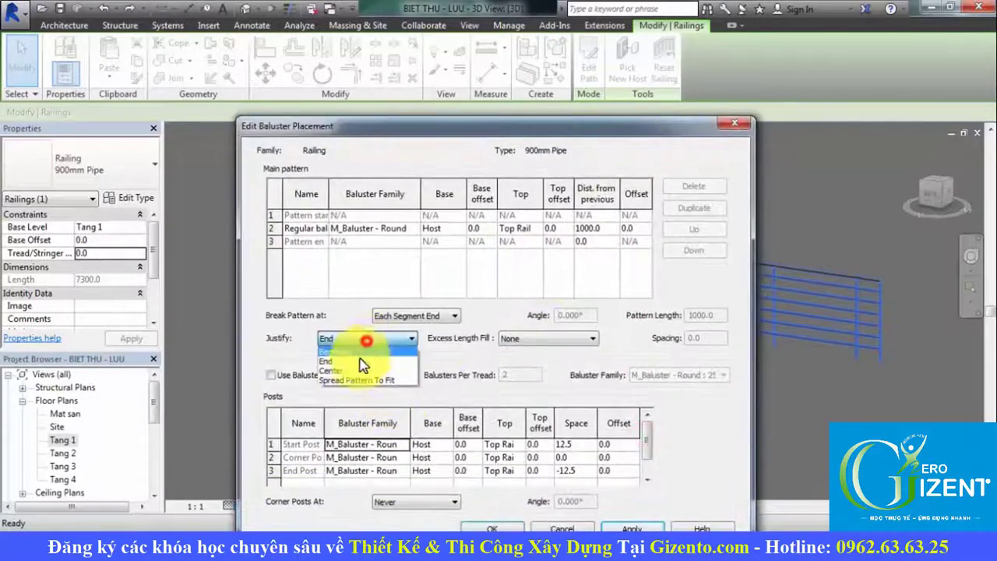
pyautogui.click(351, 369)
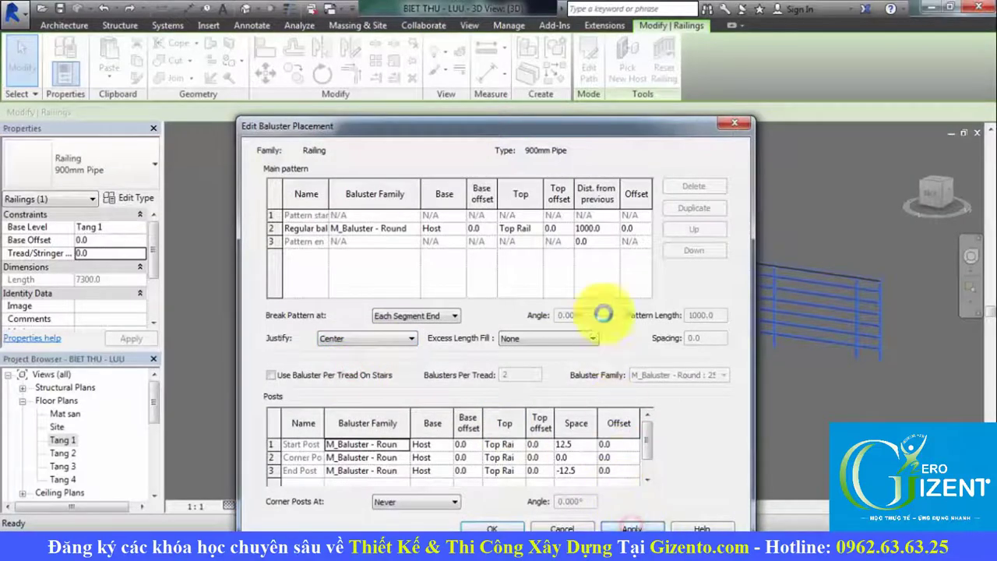
pyautogui.moveTo(533, 129); pyautogui.dragTo(543, 429)
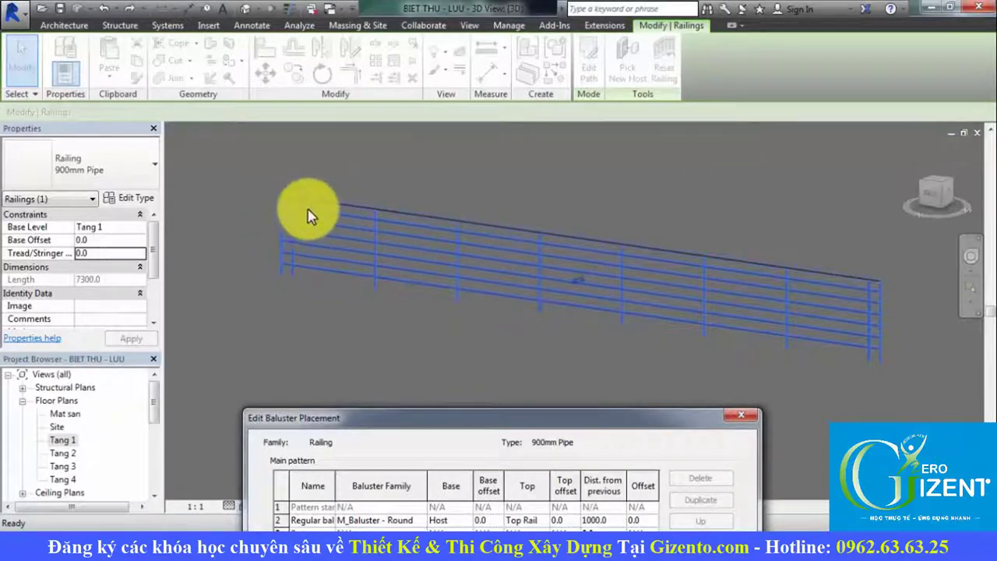
pyautogui.moveTo(605, 404); pyautogui.dragTo(553, 134)
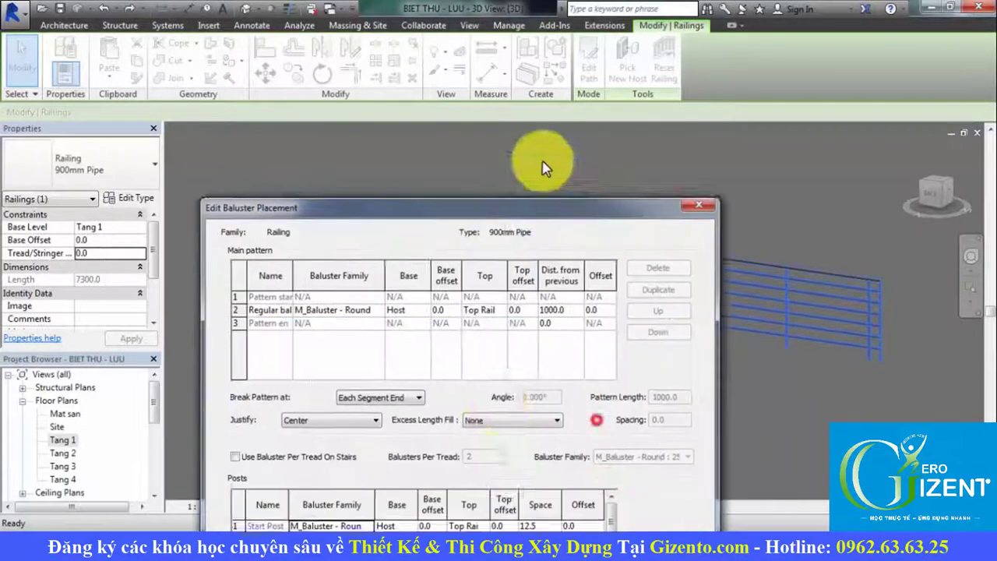
pyautogui.click(327, 361)
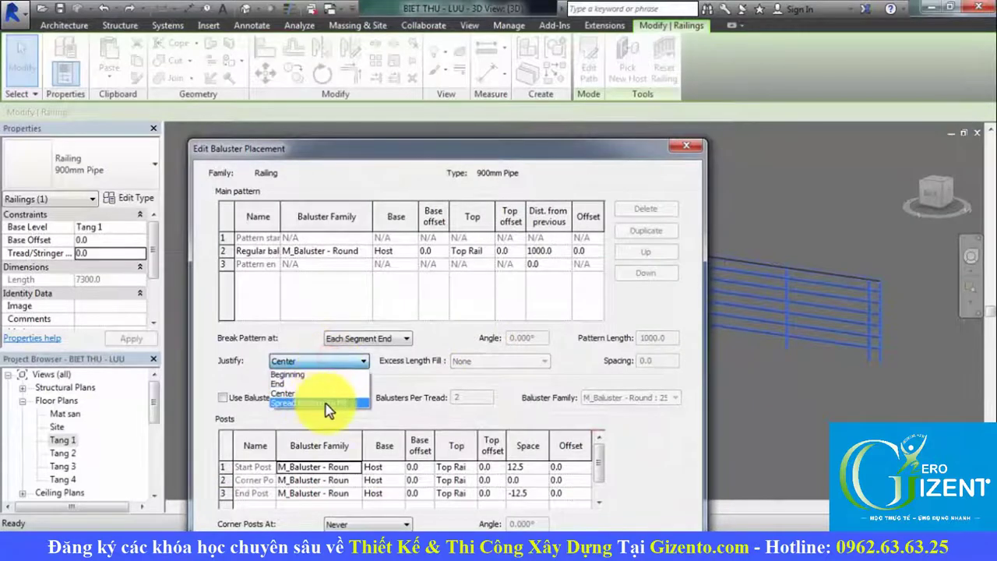
pyautogui.click(333, 404)
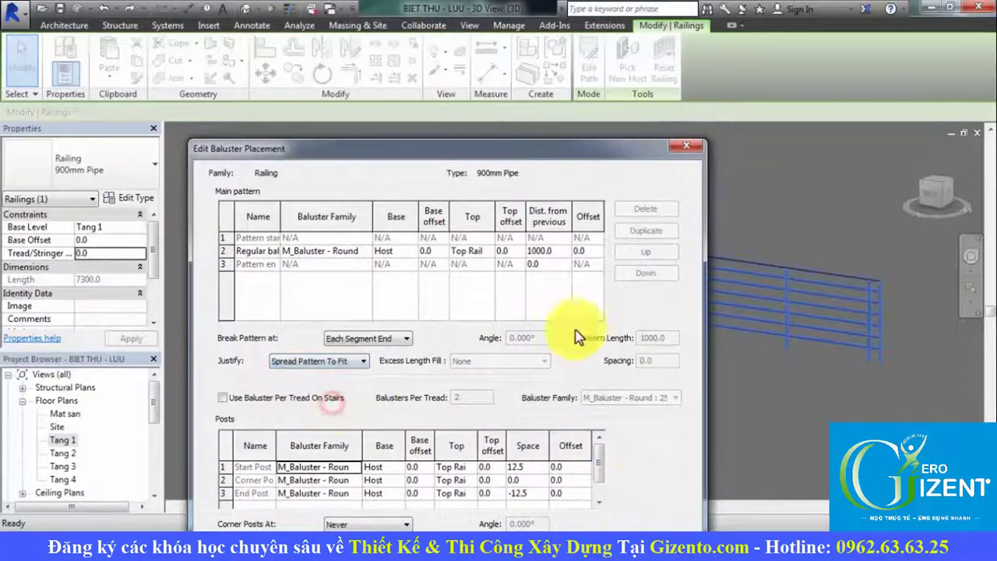
pyautogui.moveTo(532, 155); pyautogui.dragTo(520, 111)
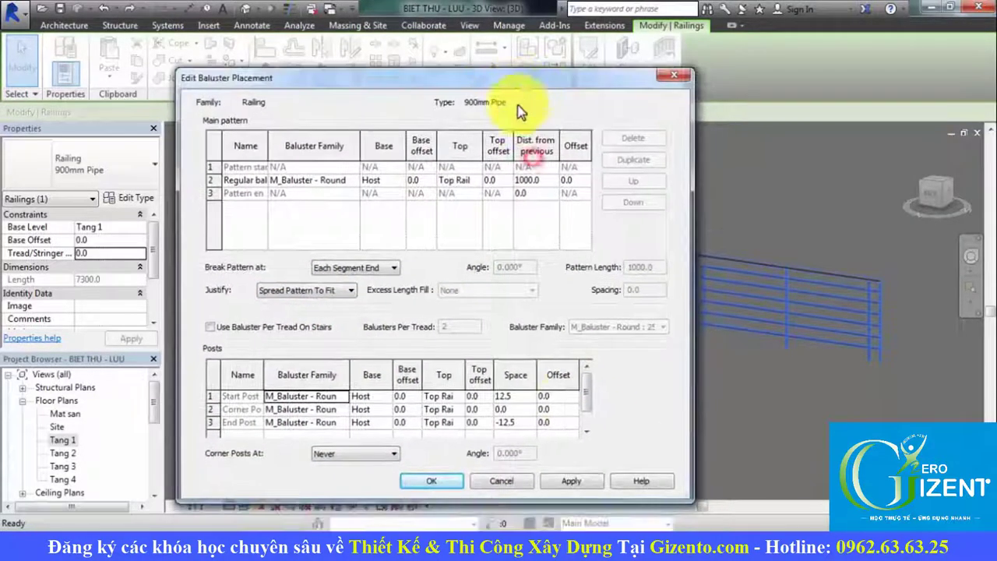
pyautogui.click(572, 482)
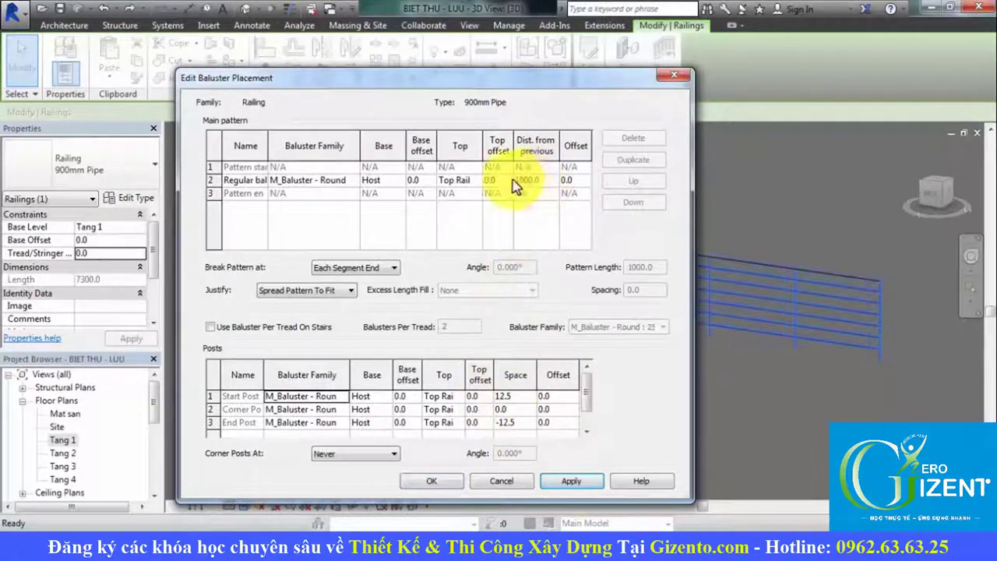
pyautogui.moveTo(522, 78); pyautogui.dragTo(547, 406)
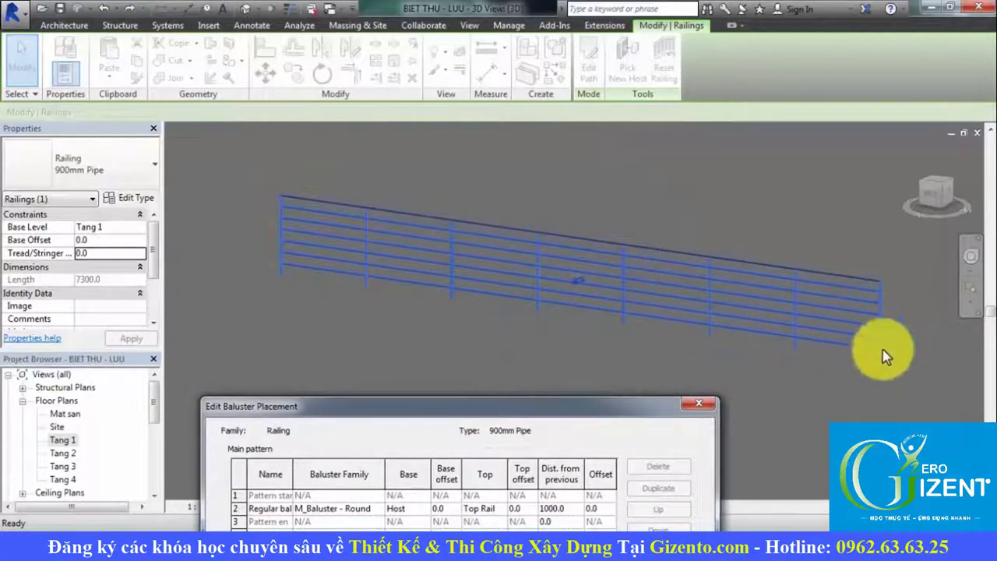
pyautogui.moveTo(558, 405)
pyautogui.mouseDown()
pyautogui.moveTo(537, 405)
pyautogui.moveTo(634, 91)
pyautogui.mouseUp()
pyautogui.click(677, 486)
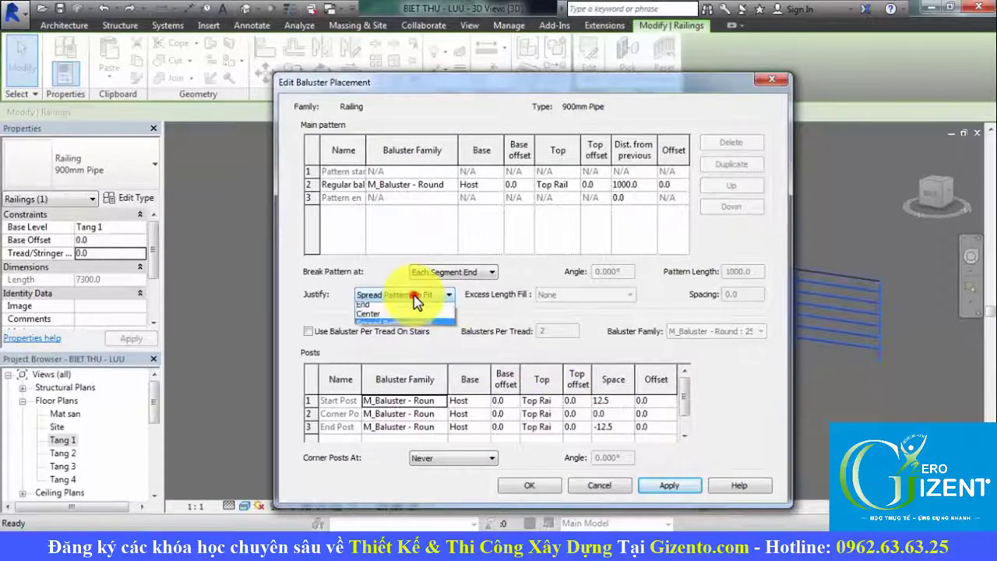
# Set Justify to Beginning and move the dialog aside to check the railing.
pyautogui.click(375, 308)
pyautogui.click(380, 295)
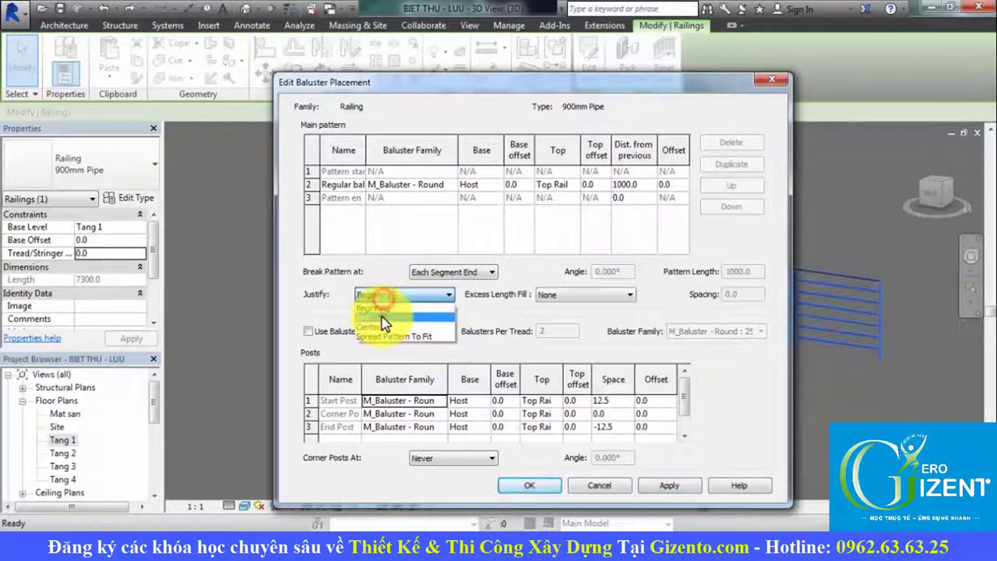
pyautogui.click(380, 326)
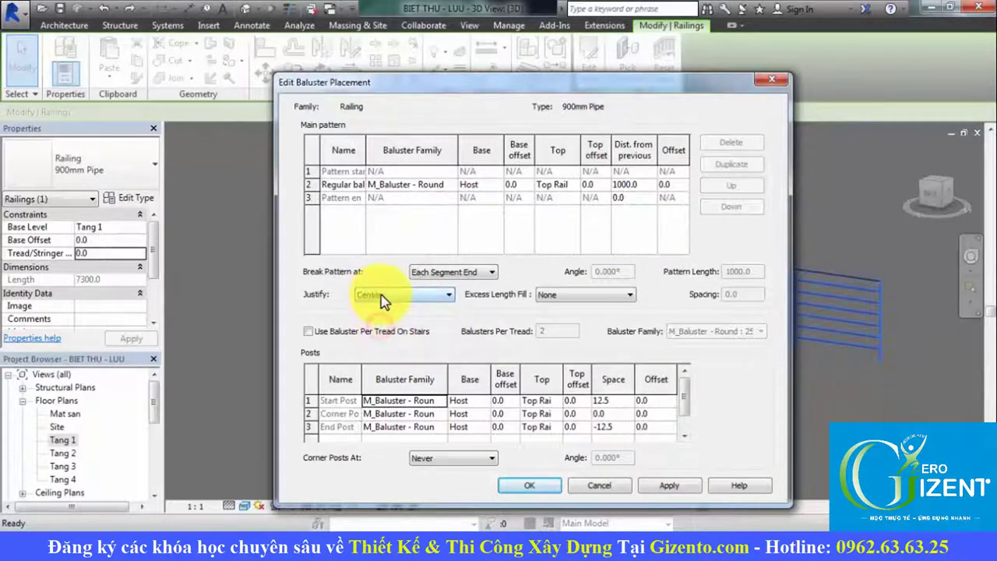
pyautogui.click(381, 296)
pyautogui.click(378, 309)
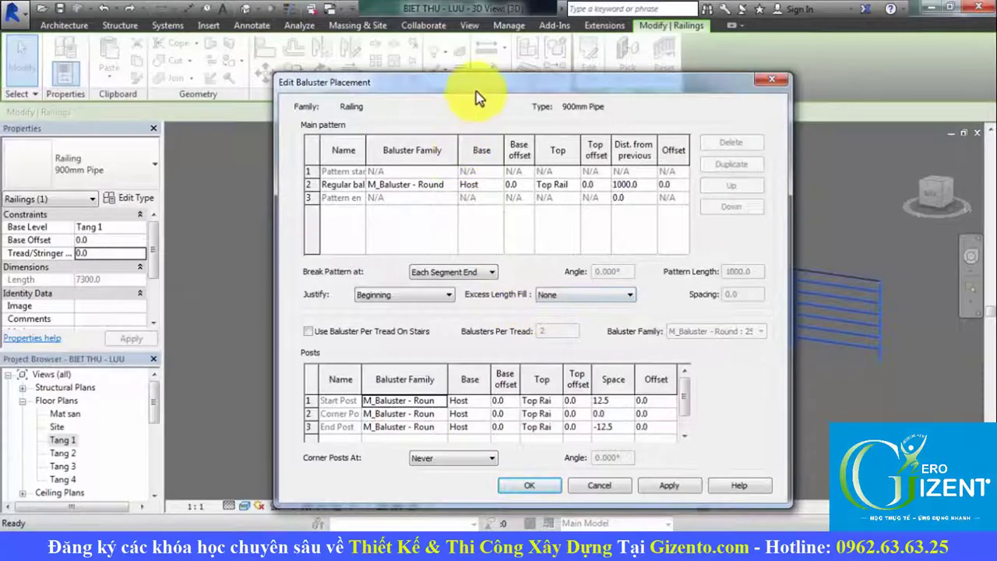
pyautogui.moveTo(472, 87)
pyautogui.mouseDown()
pyautogui.moveTo(679, 176)
pyautogui.moveTo(481, 113)
pyautogui.mouseUp()
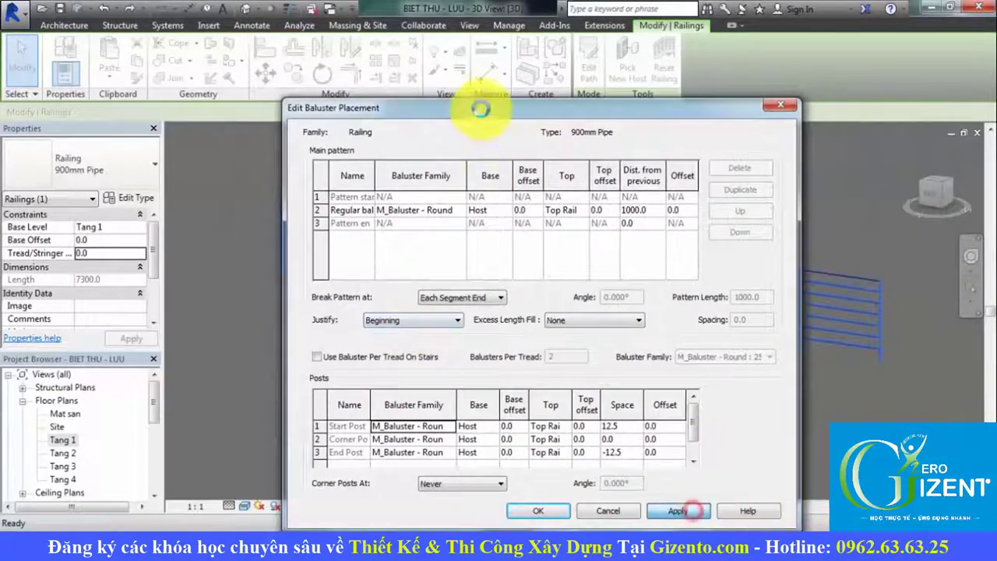
pyautogui.moveTo(472, 109)
pyautogui.mouseDown()
pyautogui.moveTo(617, 97)
pyautogui.moveTo(609, 98)
pyautogui.mouseUp()
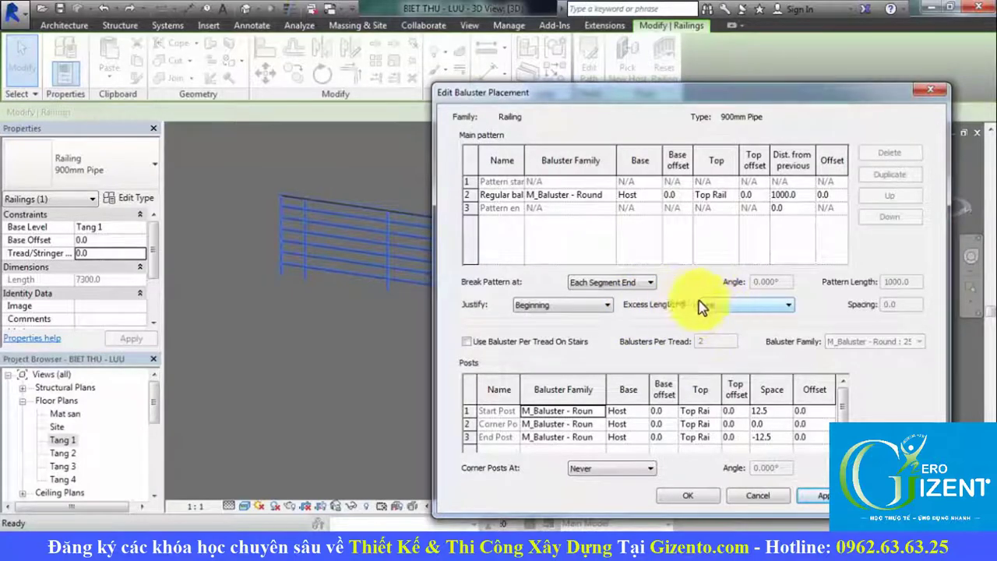
# Fill the excess railing length with M_Baluster - Round : 20mm balusters at 50 spacing.
pyautogui.click(741, 311)
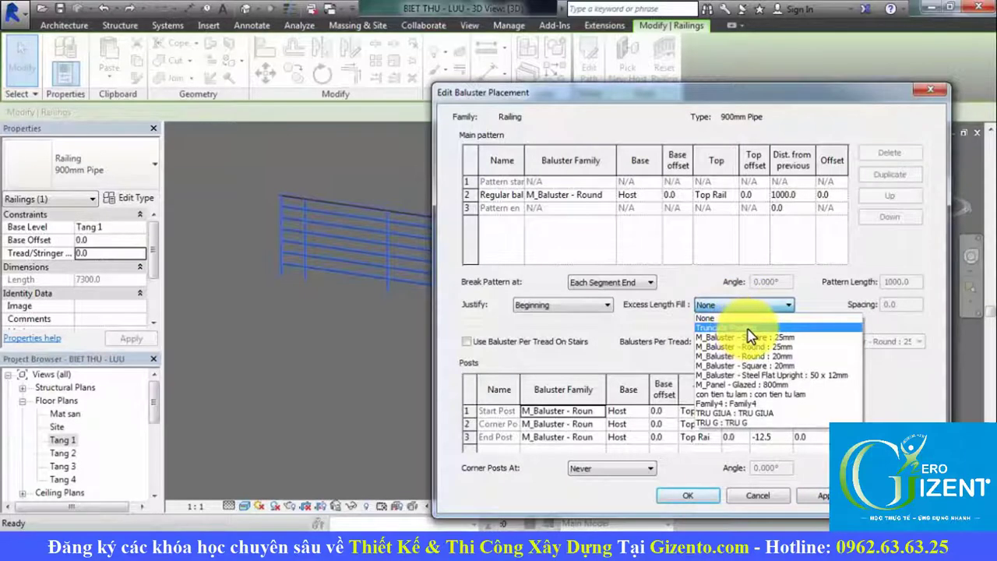
pyautogui.click(747, 329)
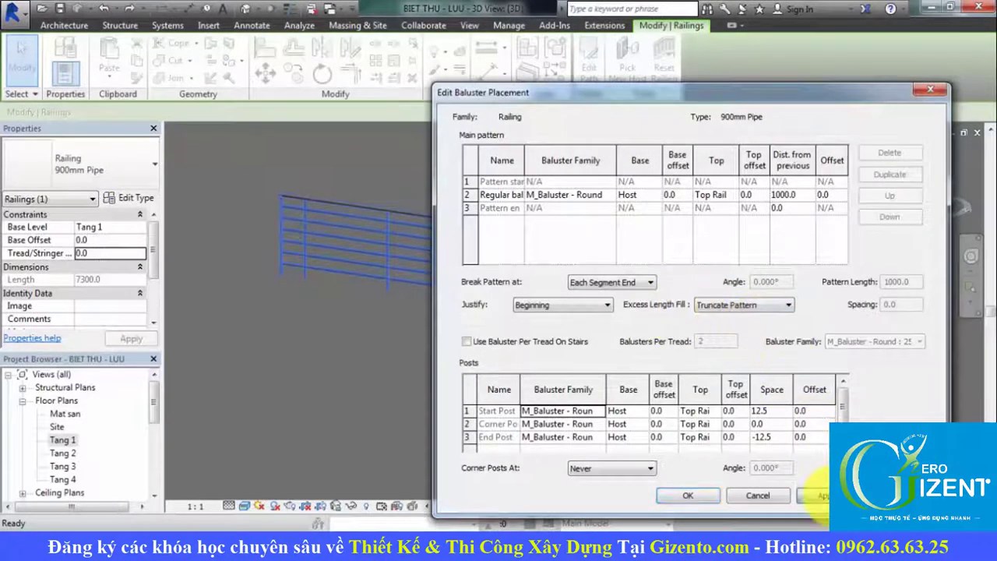
pyautogui.click(738, 303)
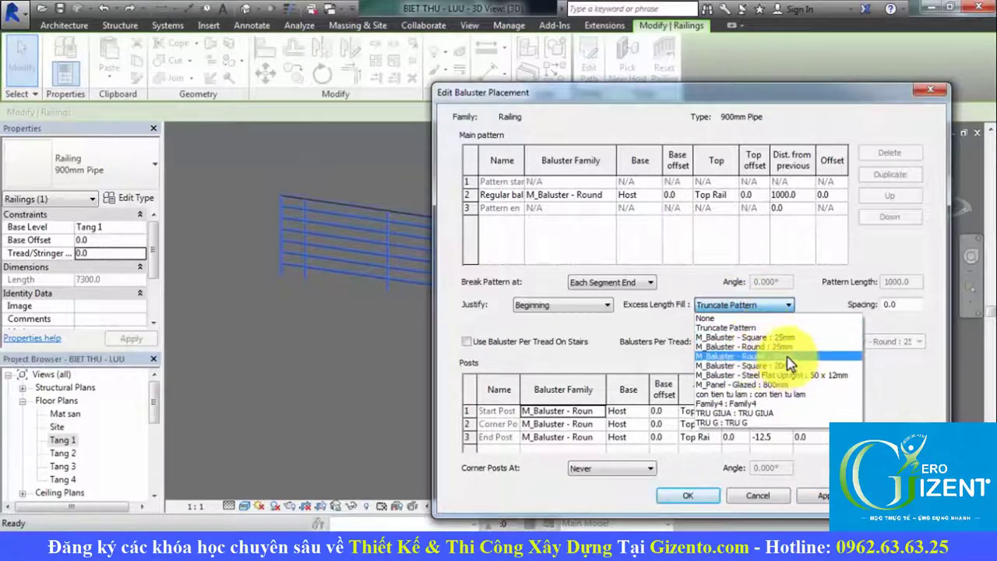
pyautogui.click(749, 358)
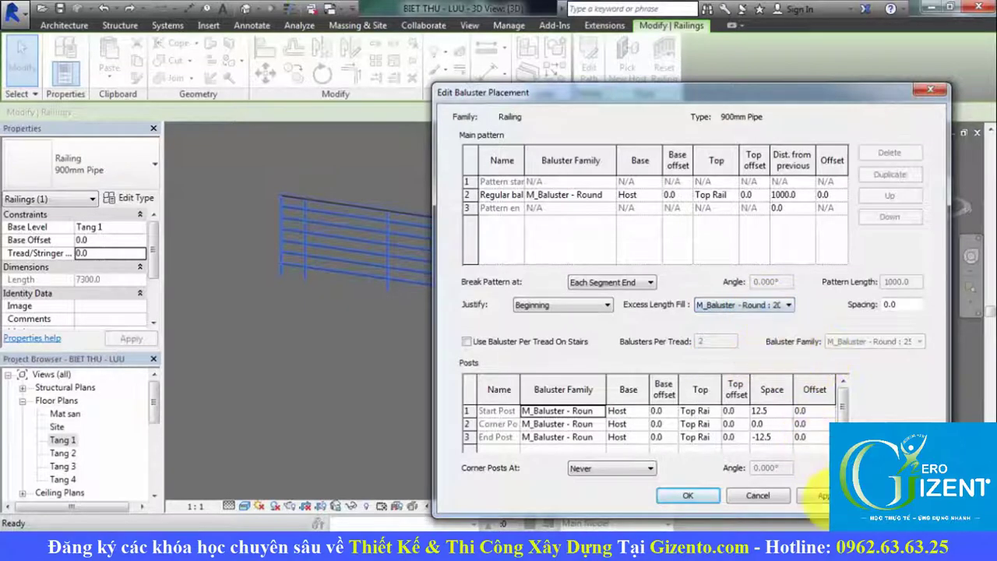
pyautogui.click(821, 497)
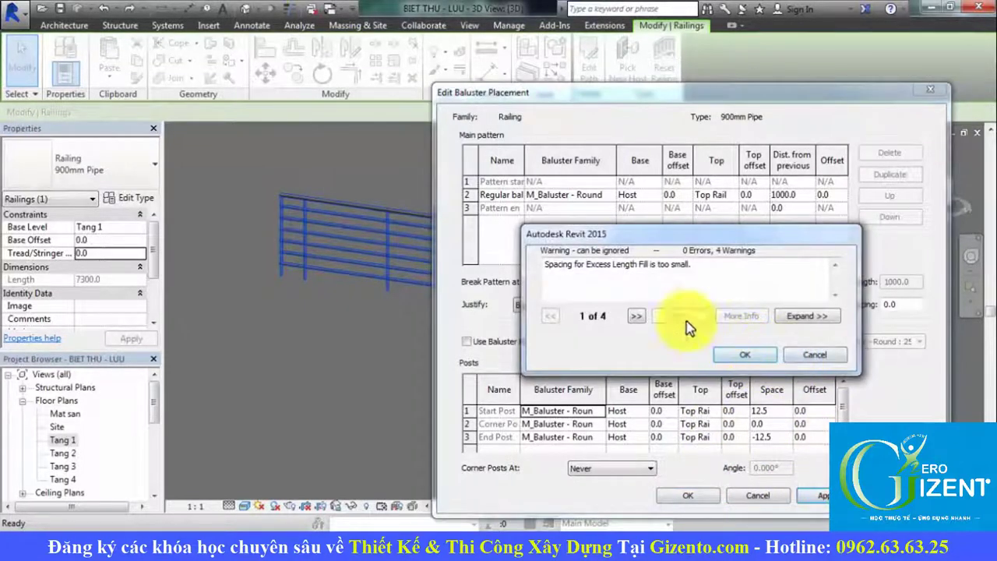
pyautogui.moveTo(572, 265); pyautogui.dragTo(670, 265)
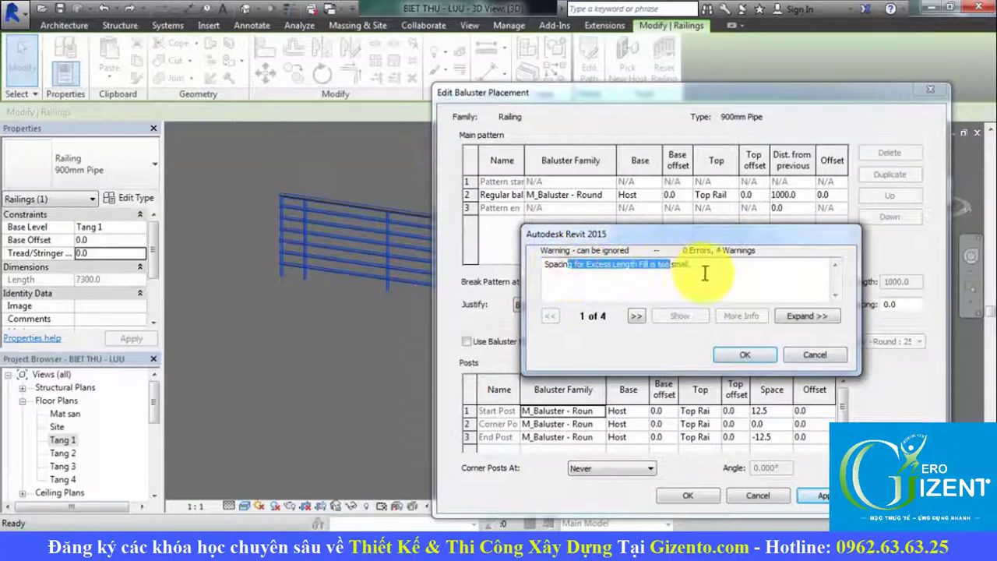
pyautogui.click(794, 356)
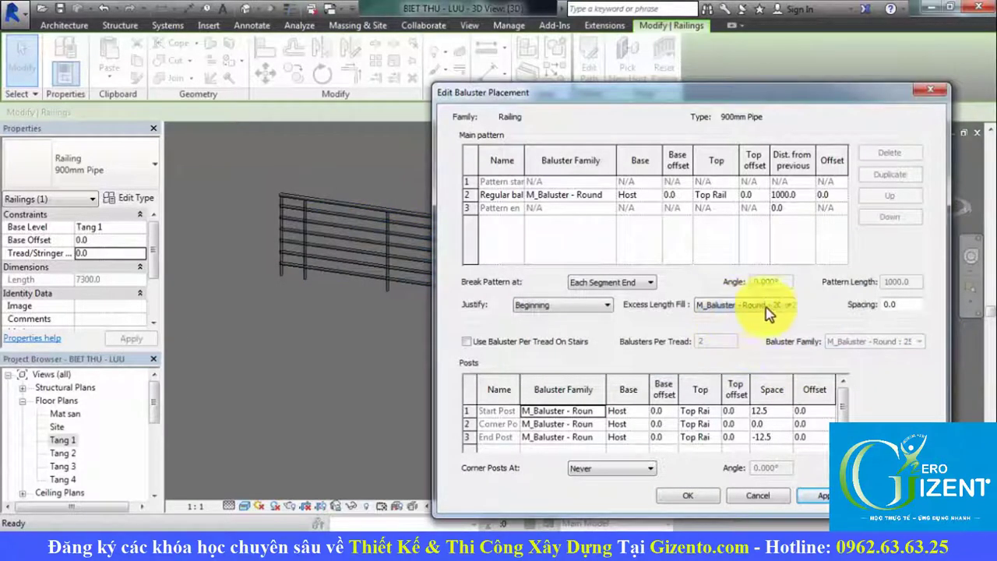
pyautogui.click(911, 305)
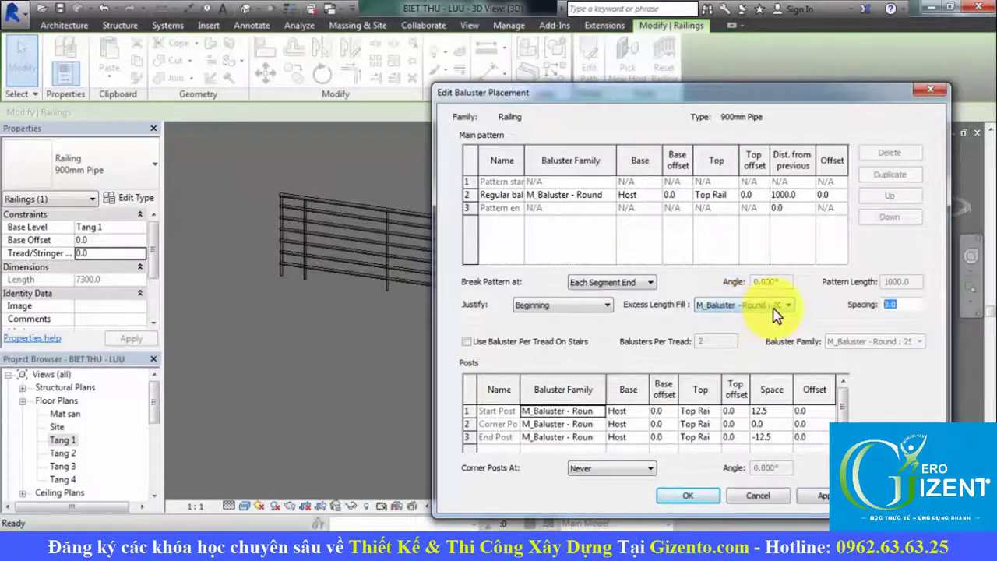
pyautogui.write('50')
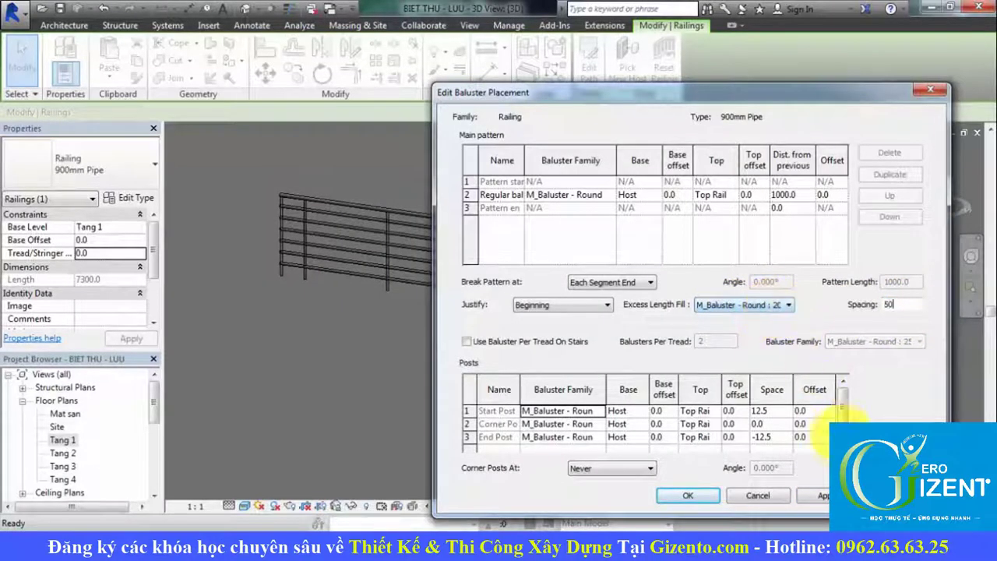
pyautogui.click(816, 496)
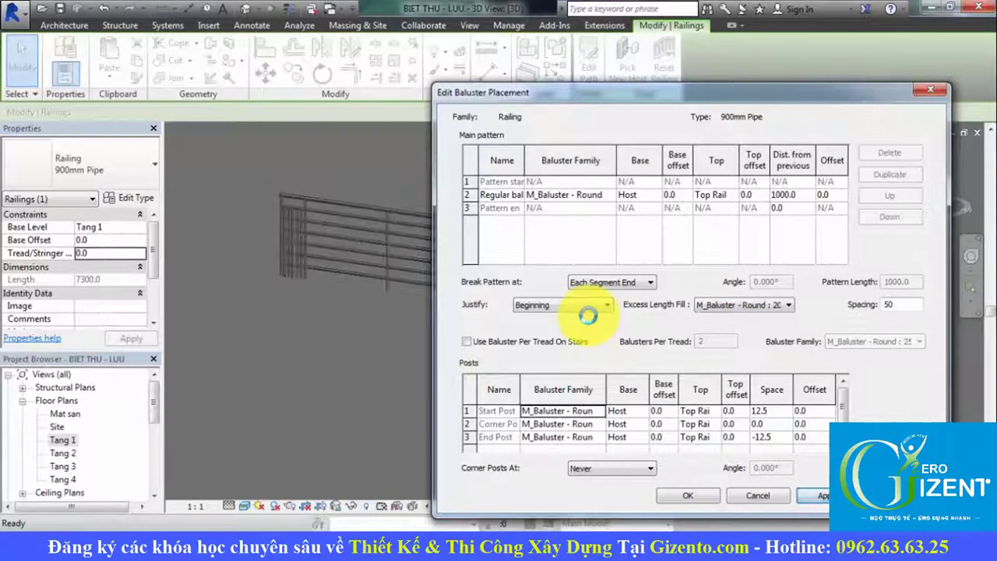
# Confirm the baluster placement and type changes, then zoom along the railing to inspect its start.
pyautogui.click(682, 497)
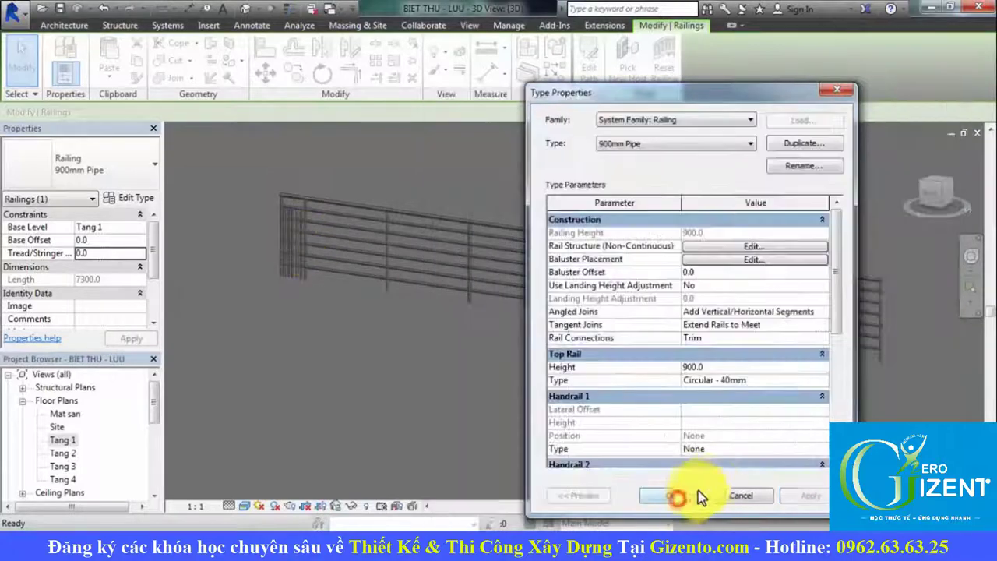
pyautogui.click(668, 498)
pyautogui.scroll(2, 301, 445)
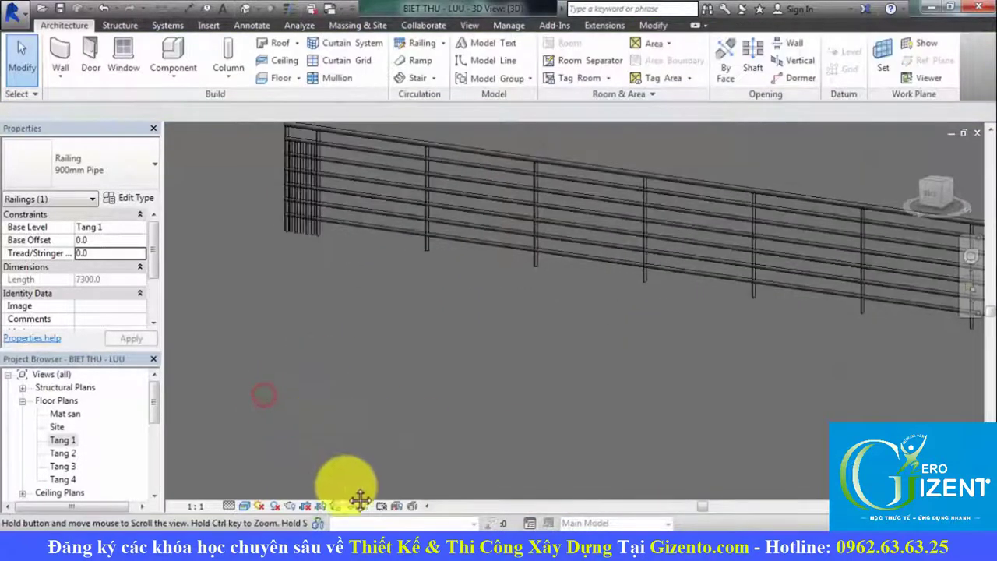
pyautogui.moveTo(356, 478); pyautogui.dragTo(305, 313, button='middle')
pyautogui.scroll(4, 304, 313)
pyautogui.scroll(2, 338, 367)
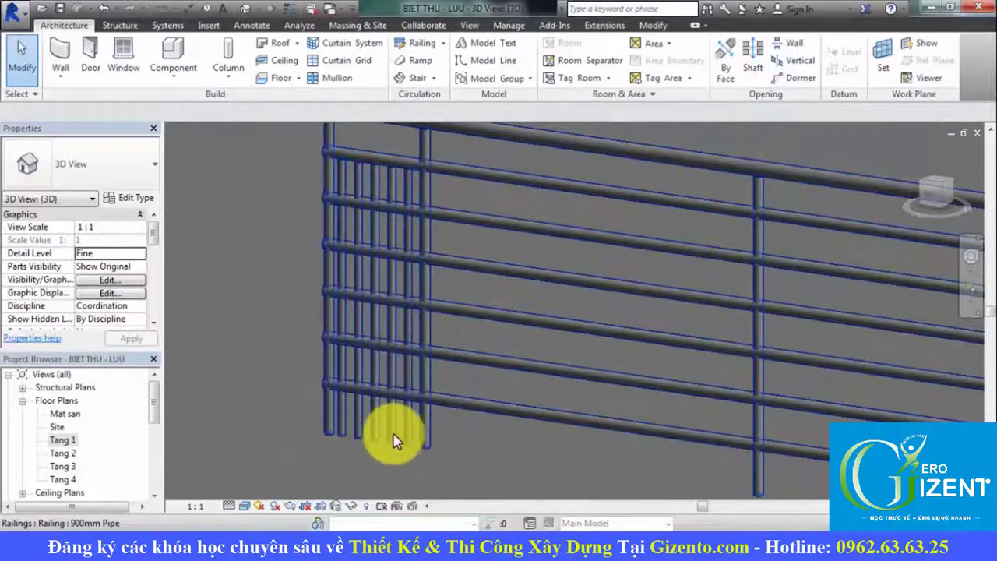
pyautogui.scroll(-2, 387, 441)
pyautogui.moveTo(473, 460)
pyautogui.mouseDown(button='middle')
pyautogui.moveTo(333, 400)
pyautogui.moveTo(356, 402)
pyautogui.mouseUp(button='middle')
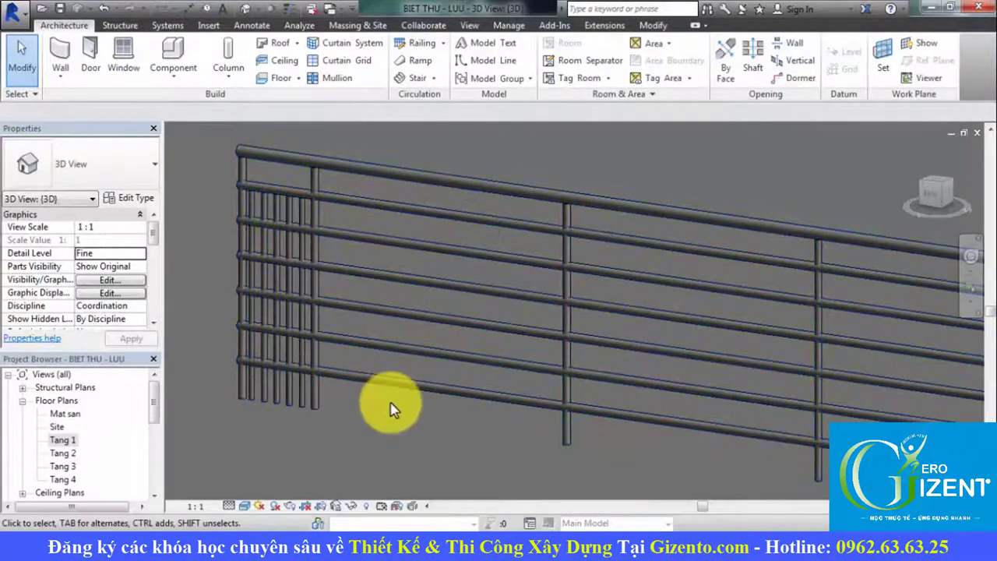
pyautogui.scroll(-1, 392, 408)
pyautogui.moveTo(450, 367); pyautogui.dragTo(445, 356, button='middle')
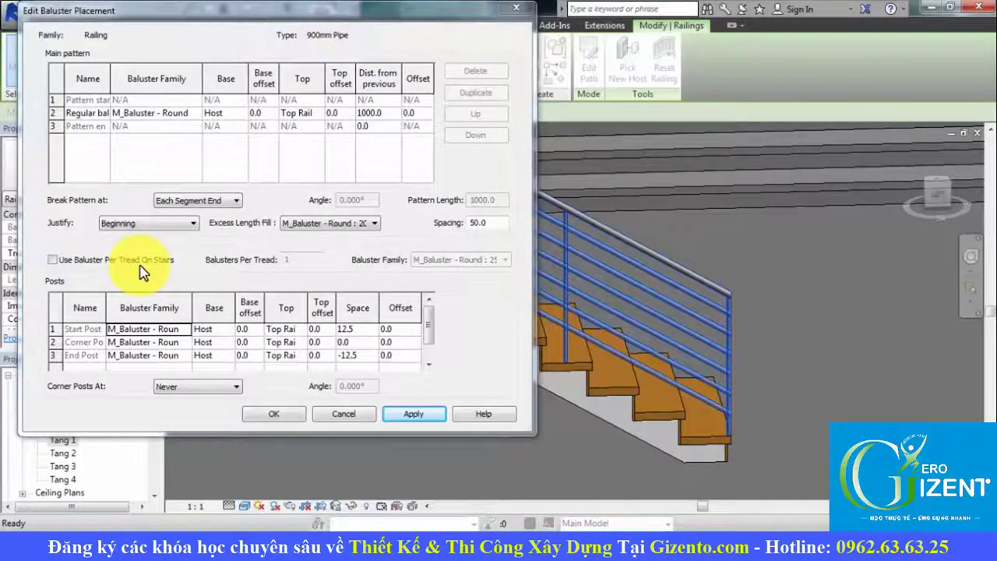
# Turn on balusters per tread on stairs using the round baluster family and apply.
pyautogui.click(160, 223)
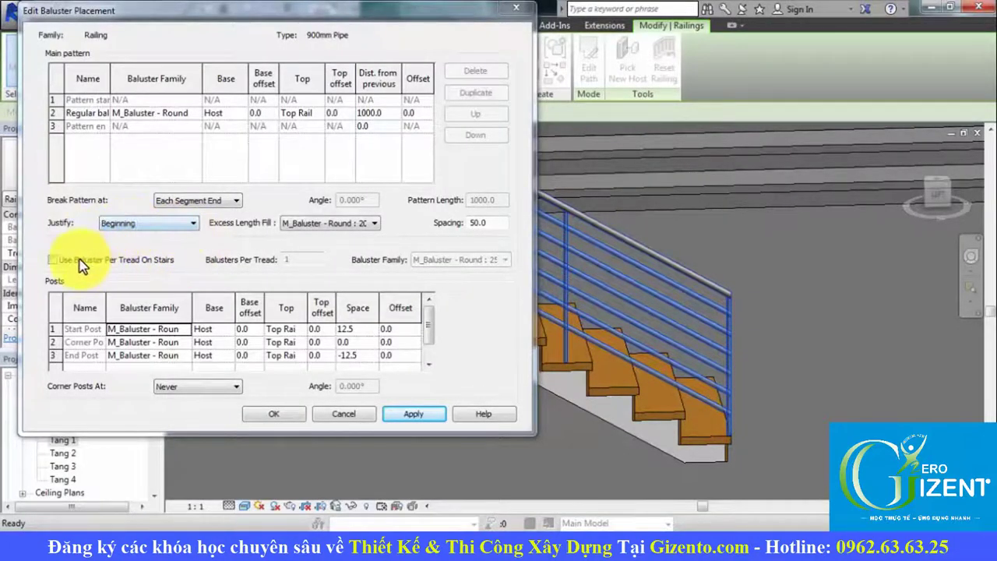
pyautogui.click(80, 264)
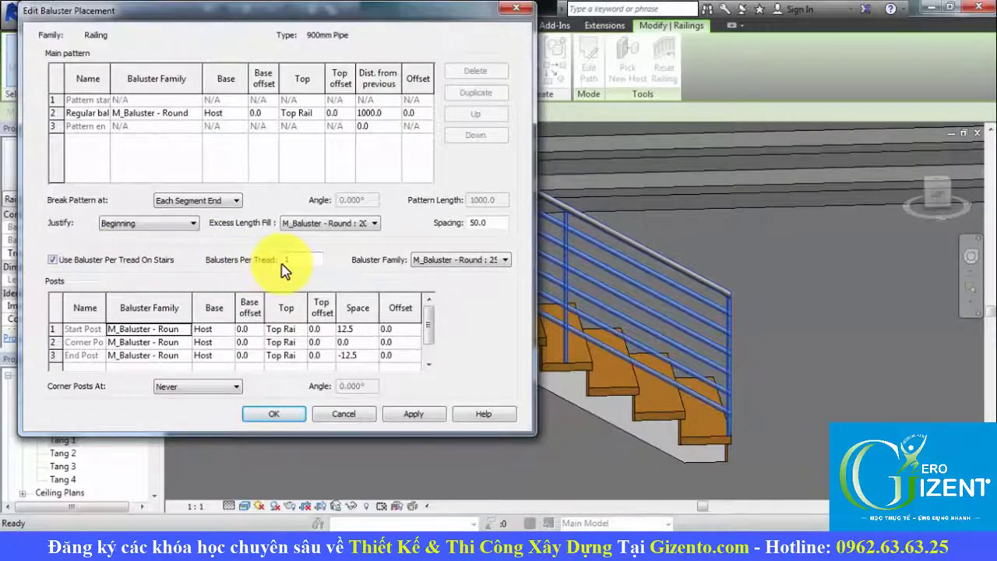
pyautogui.click(311, 258)
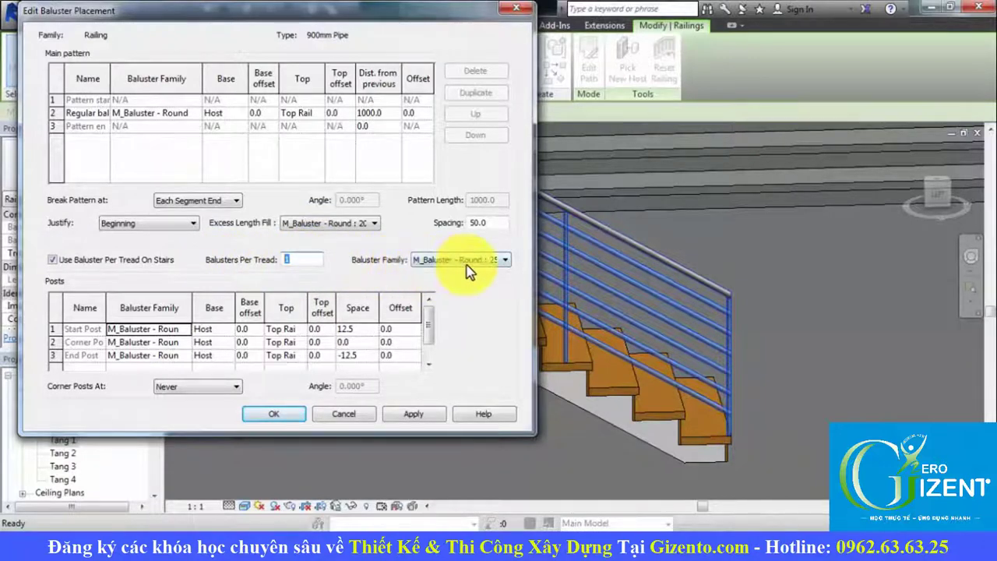
pyautogui.click(463, 262)
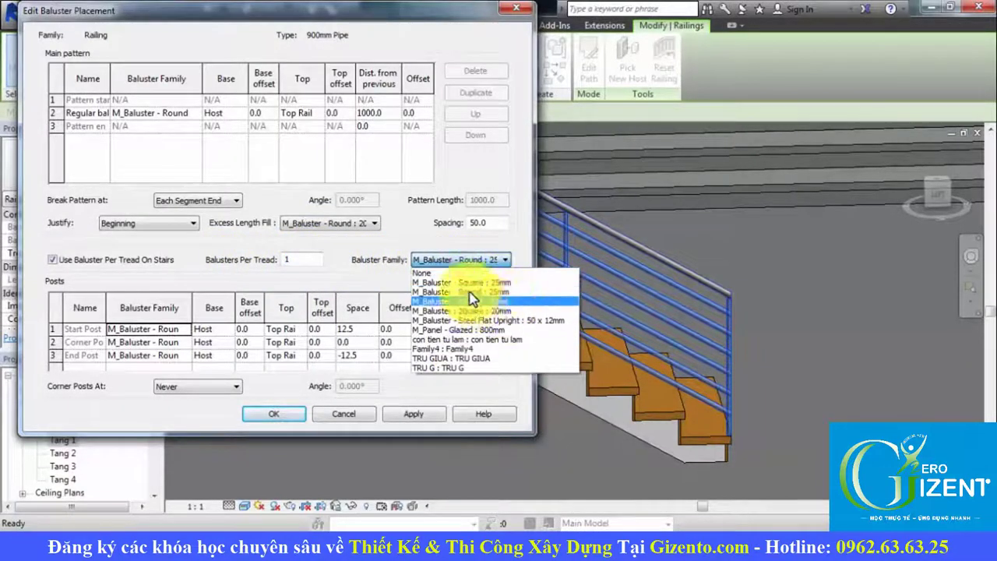
pyautogui.click(502, 259)
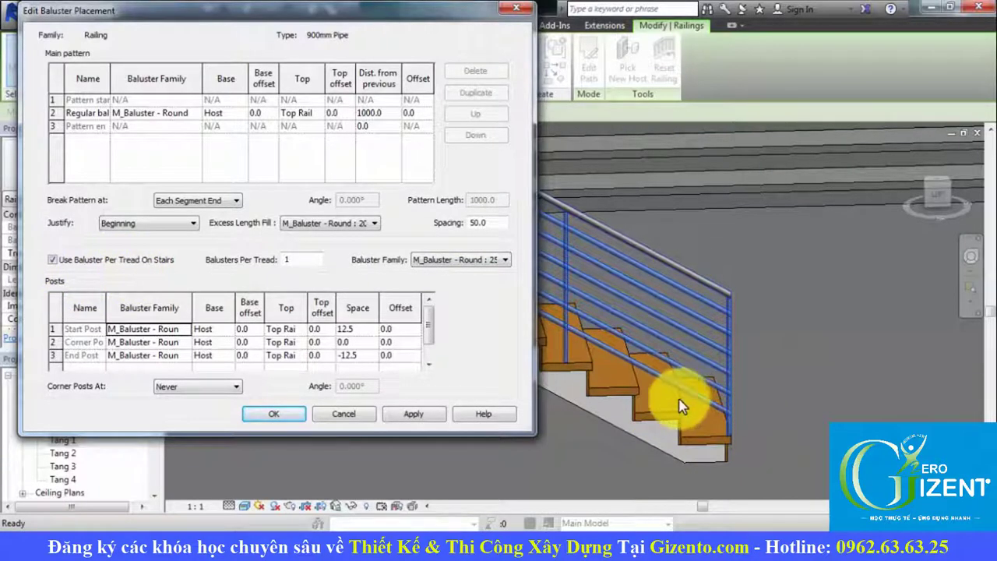
pyautogui.doubleClick(294, 259)
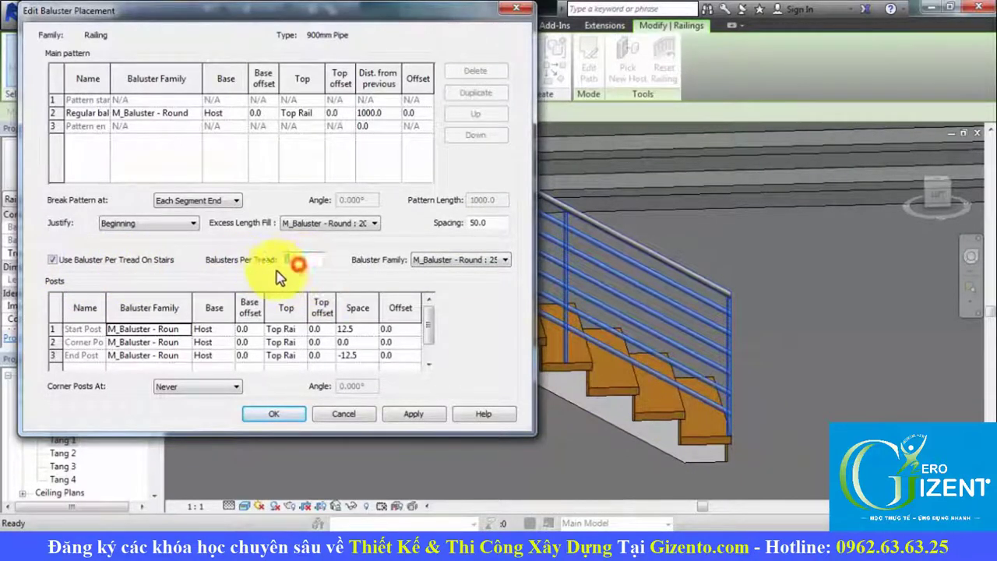
pyautogui.click(413, 417)
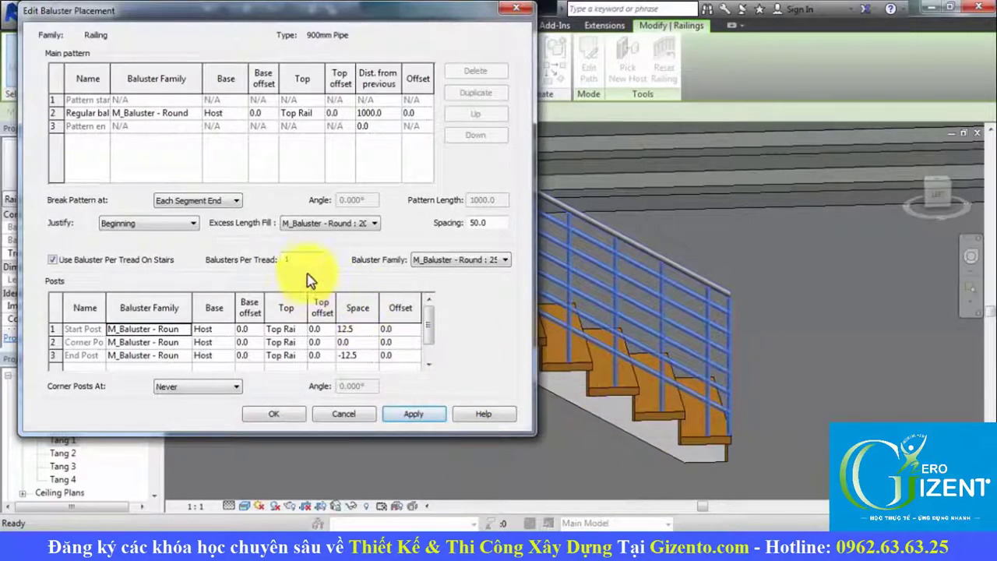
# Set 2 balusters per tread with the 20mm round baluster family and apply.
pyautogui.moveTo(307, 262); pyautogui.dragTo(157, 265)
pyautogui.write('2')
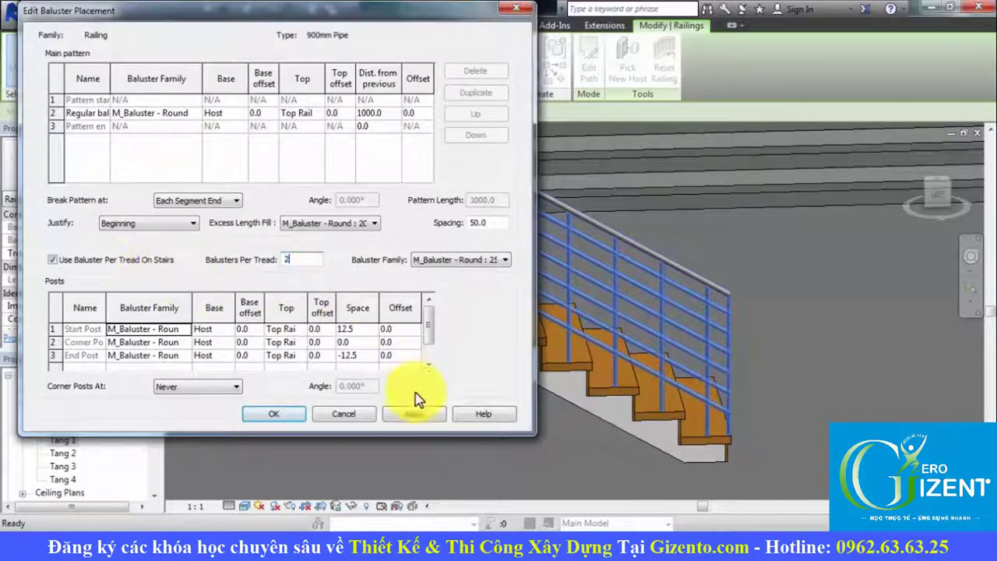
pyautogui.click(411, 418)
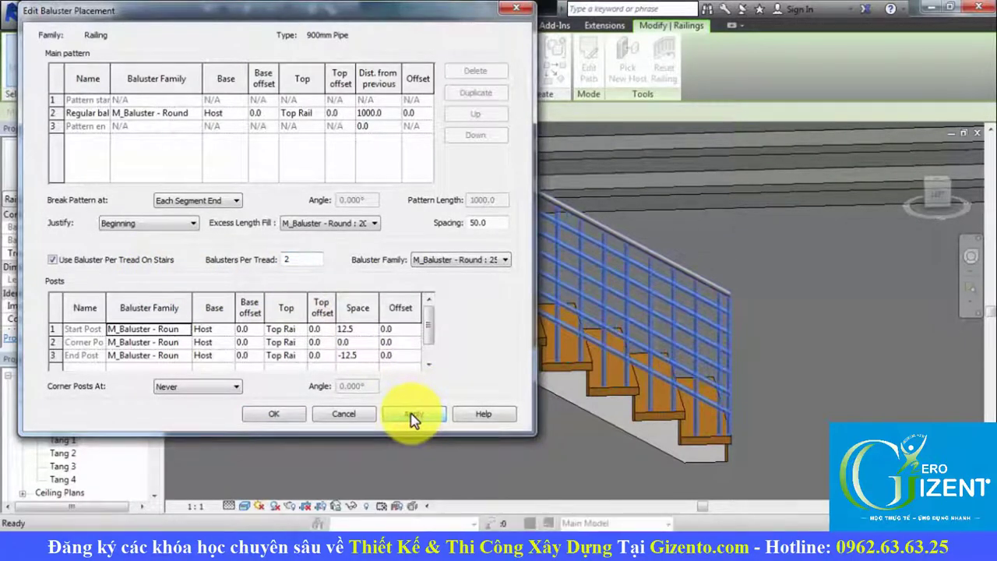
pyautogui.click(461, 266)
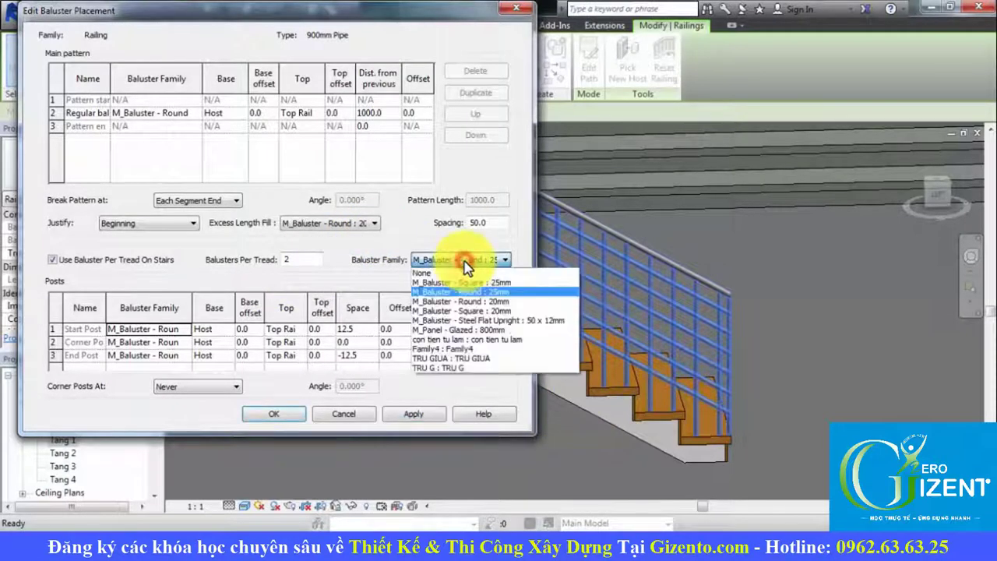
pyautogui.click(508, 302)
pyautogui.click(411, 412)
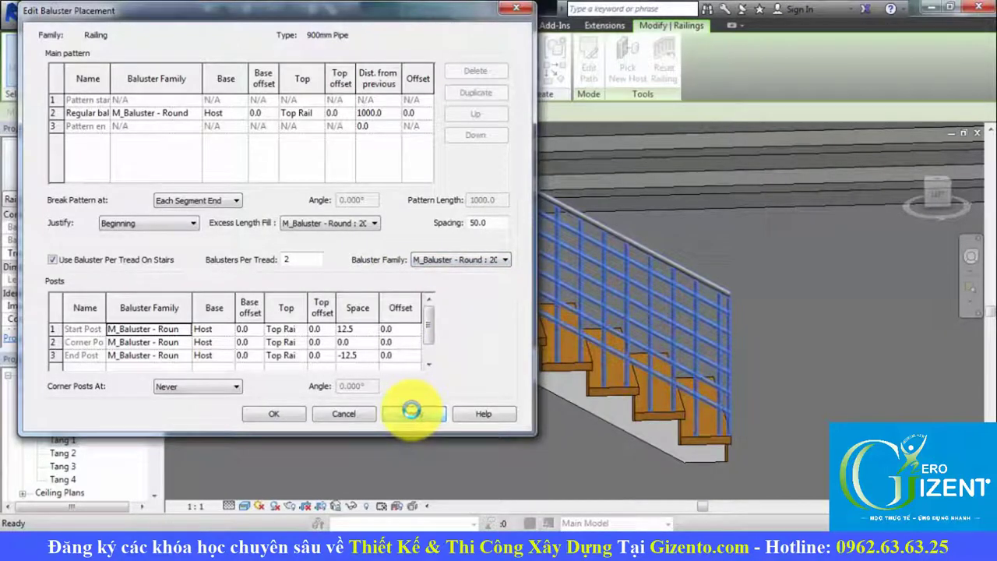
# Turn off Use Baluster Per Tread On Stairs, apply, and check the stair behind the dialog.
pyautogui.click(94, 260)
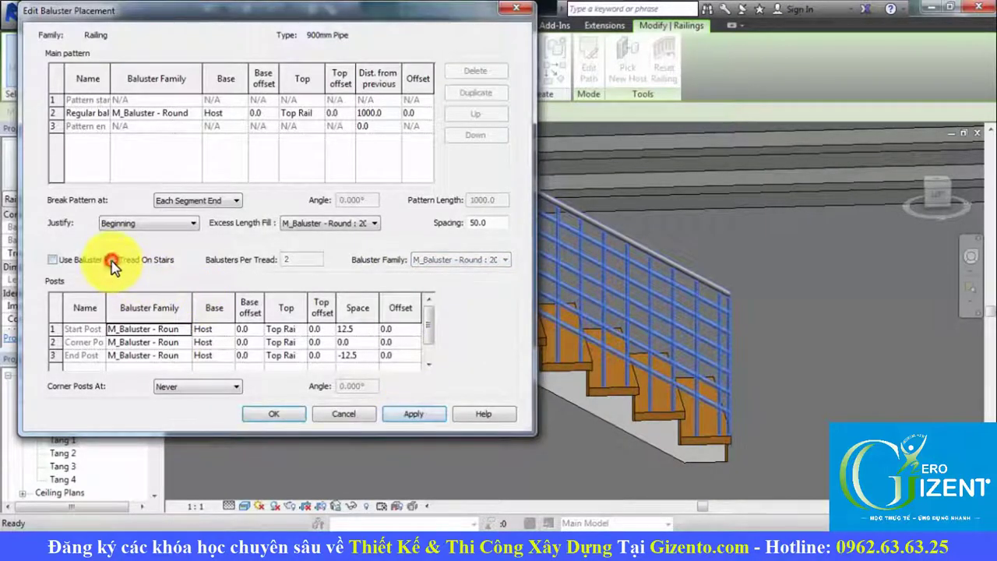
pyautogui.click(411, 416)
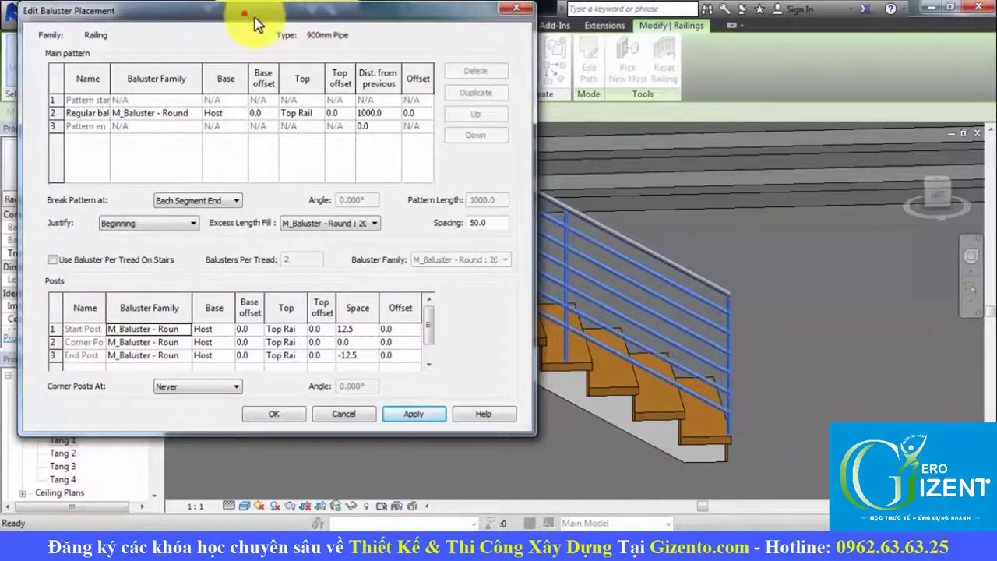
pyautogui.moveTo(257, 11); pyautogui.dragTo(793, 91)
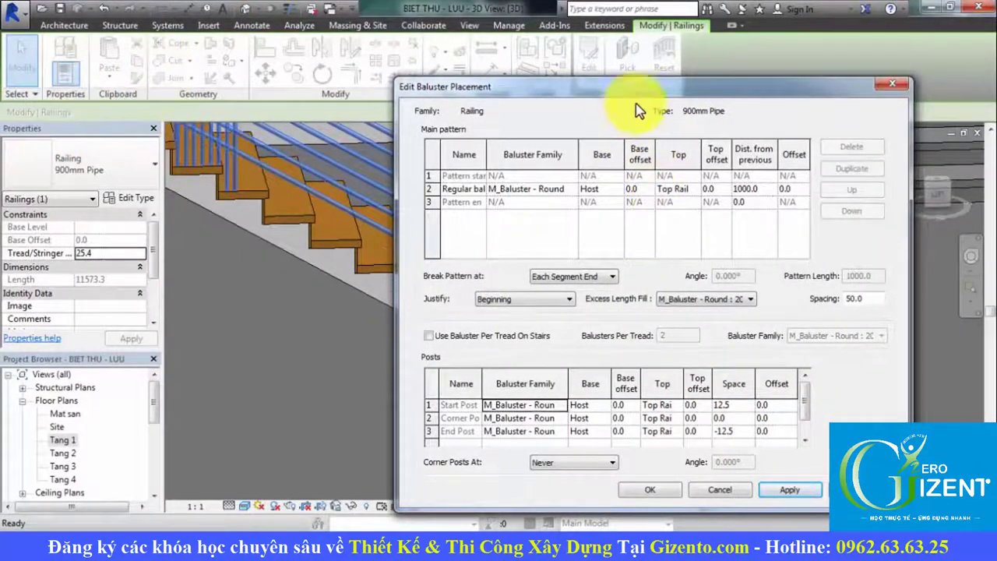
pyautogui.moveTo(644, 87)
pyautogui.mouseDown()
pyautogui.moveTo(387, 62)
pyautogui.moveTo(262, 18)
pyautogui.mouseUp()
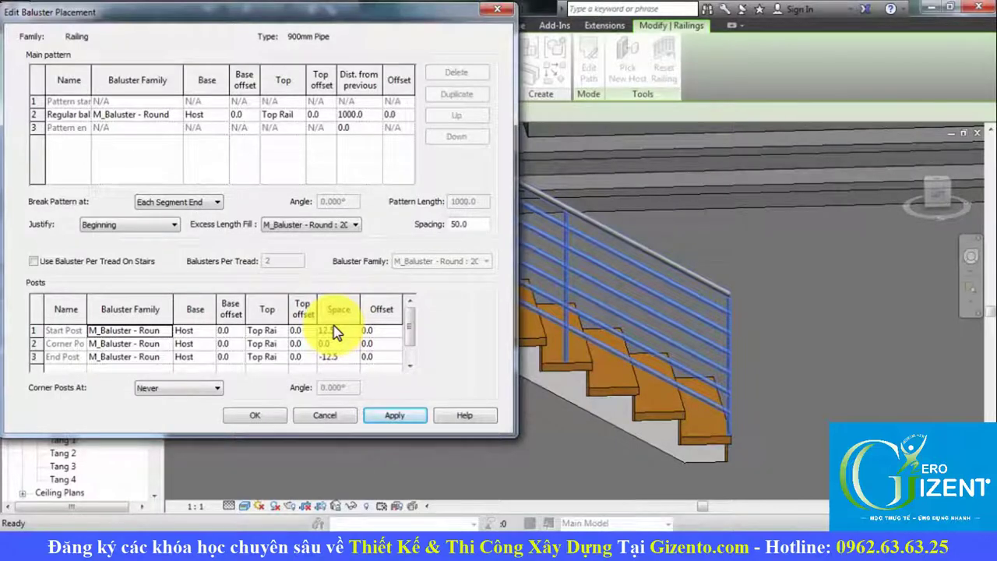
# Preview start post spacings of 50 and -500, then settle on 12.5 and apply.
pyautogui.click(342, 333)
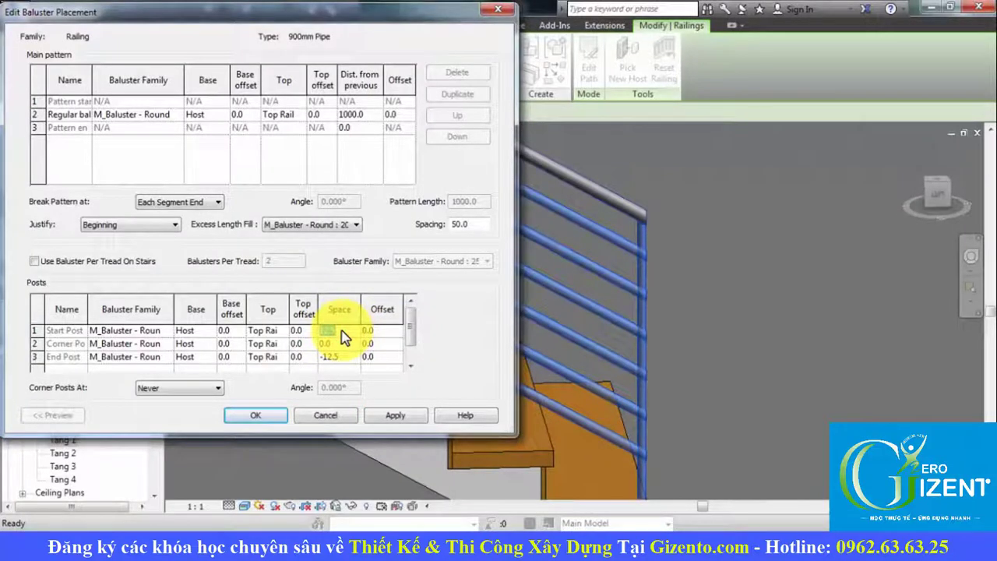
pyautogui.write('50')
pyautogui.click(404, 421)
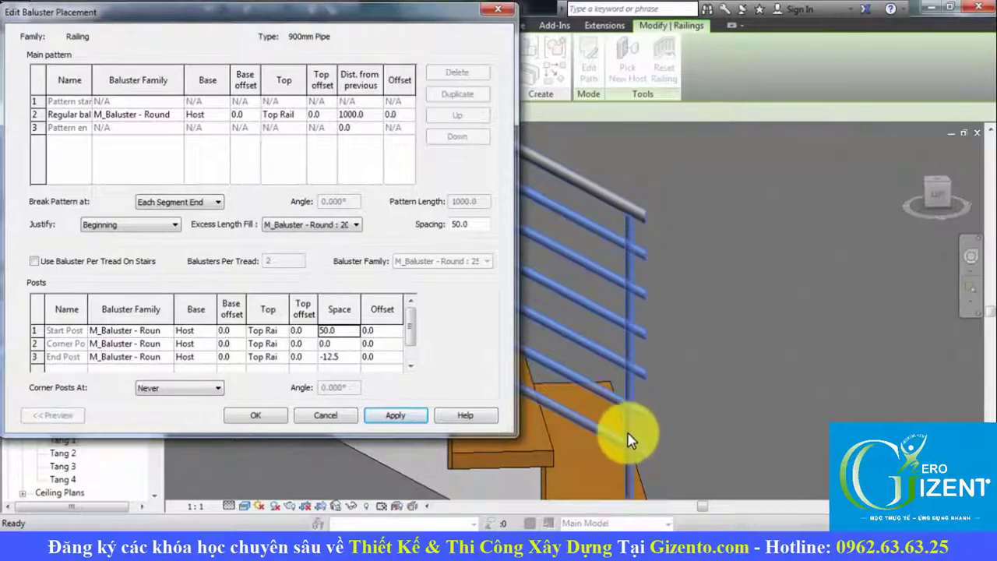
pyautogui.click(346, 336)
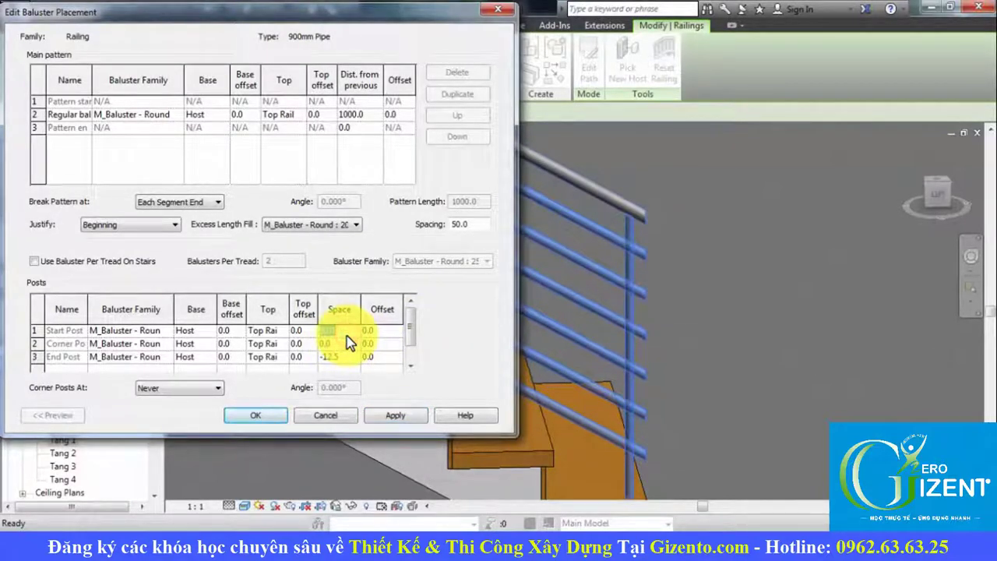
pyautogui.write('-500')
pyautogui.click(398, 414)
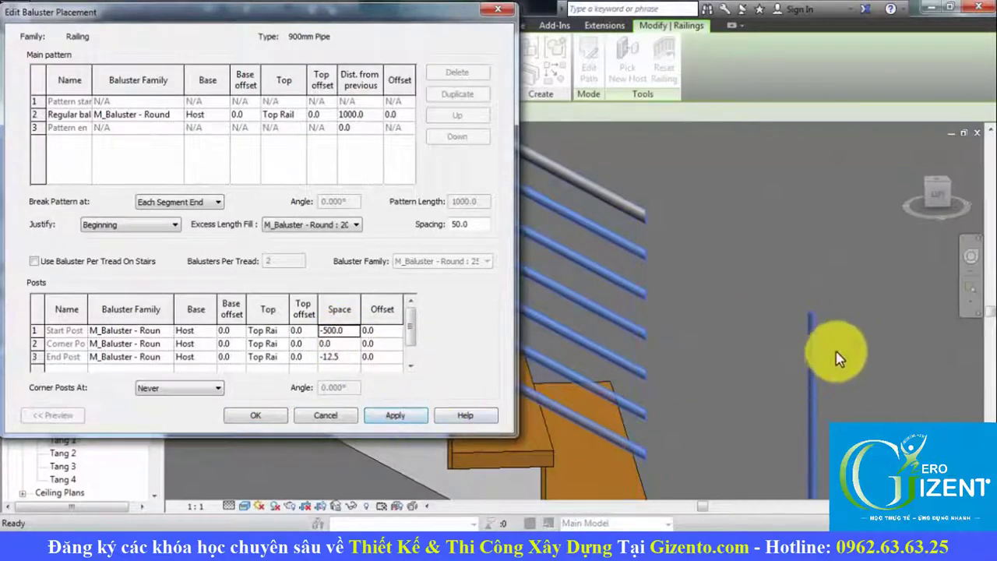
pyautogui.click(348, 330)
pyautogui.write('12.5')
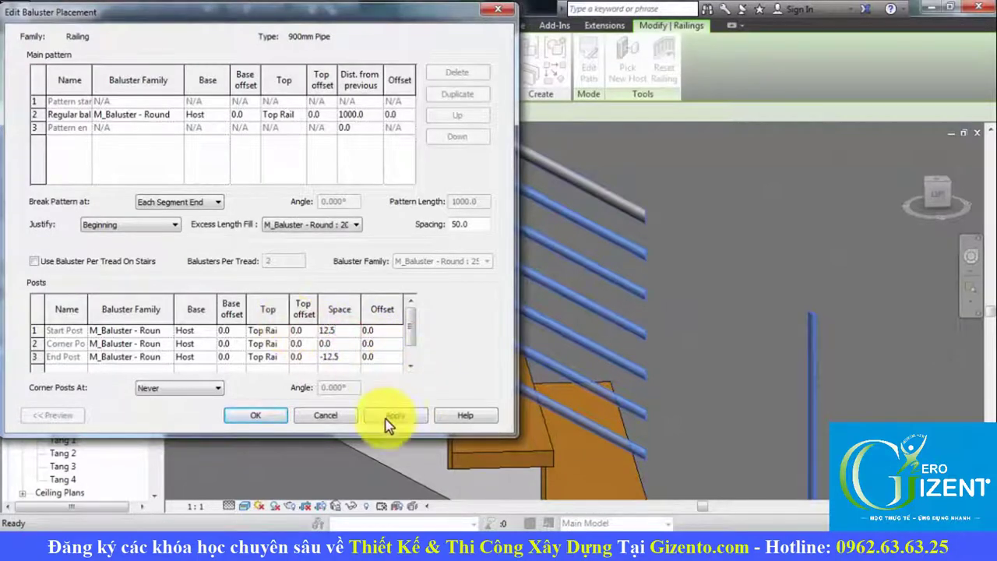
pyautogui.click(392, 417)
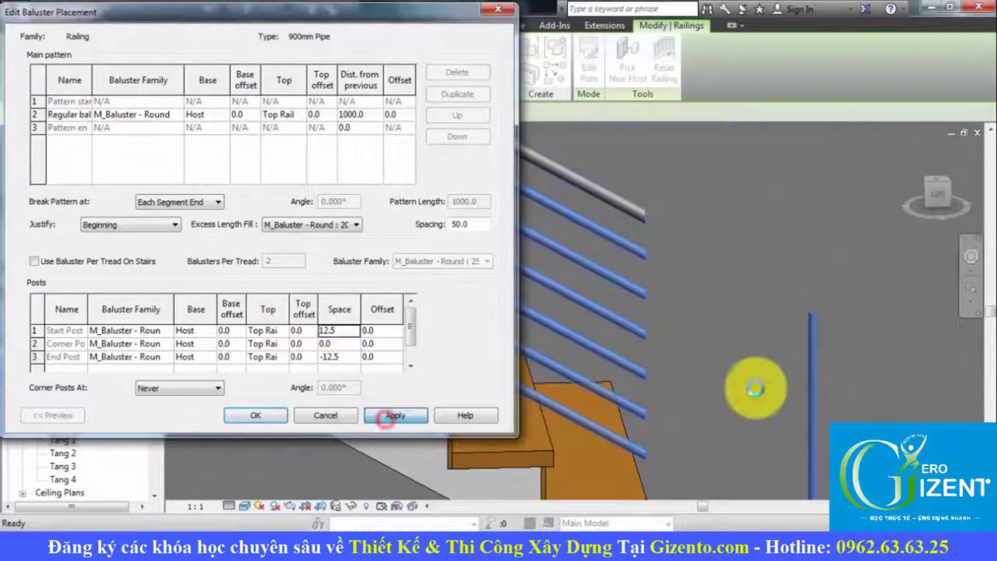
# Make the start post a TRU G : TRU G post and apply.
pyautogui.click(165, 335)
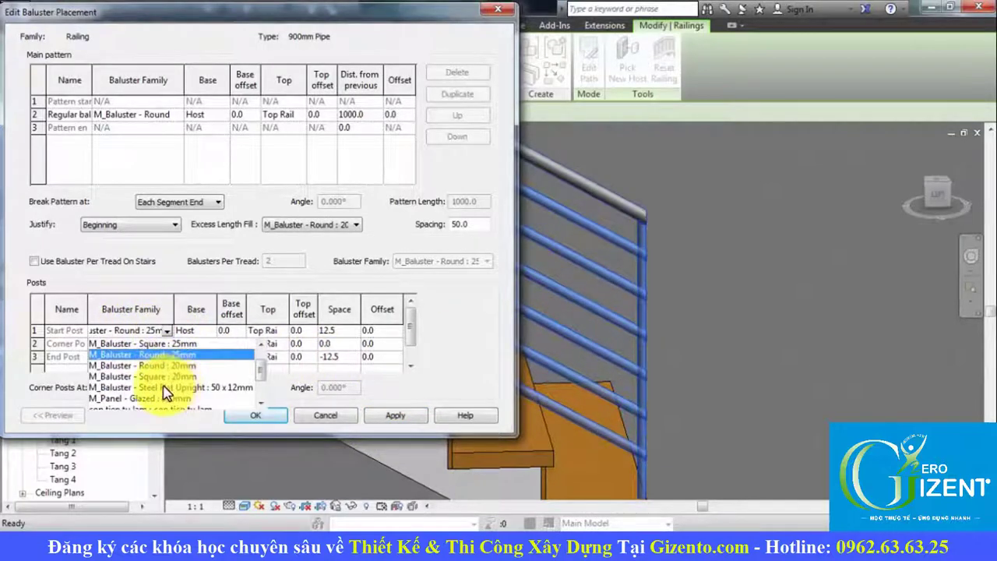
pyautogui.scroll(-3, 164, 392)
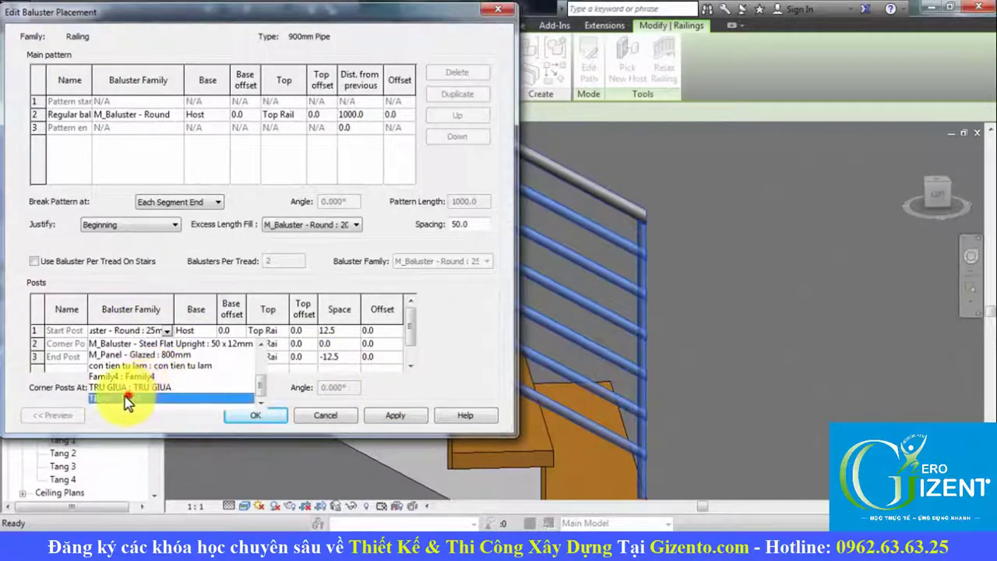
pyautogui.click(127, 400)
pyautogui.click(389, 415)
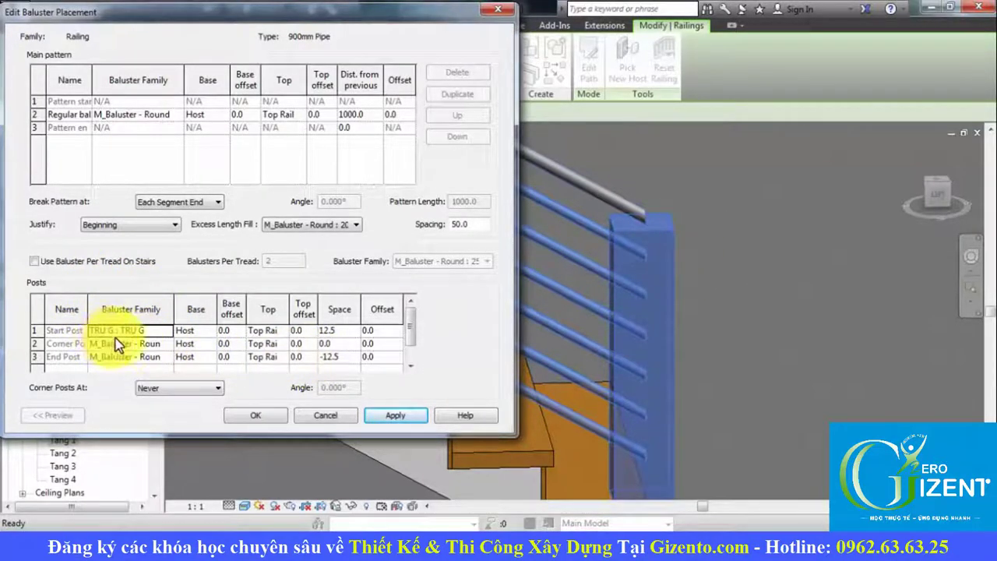
# Keep the 25mm round corner post and place corner posts at Each Segment End.
pyautogui.click(169, 346)
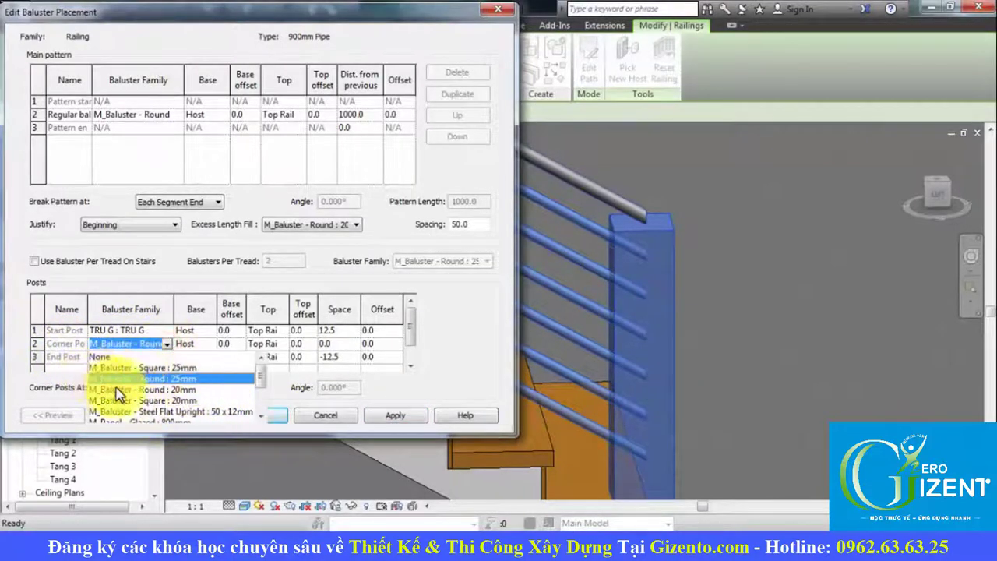
pyautogui.click(164, 378)
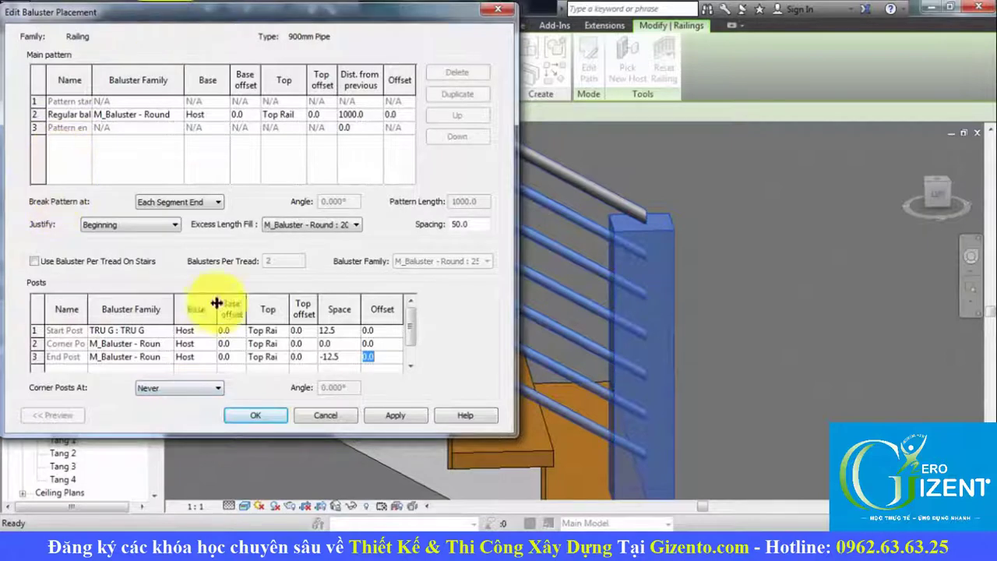
pyautogui.click(171, 395)
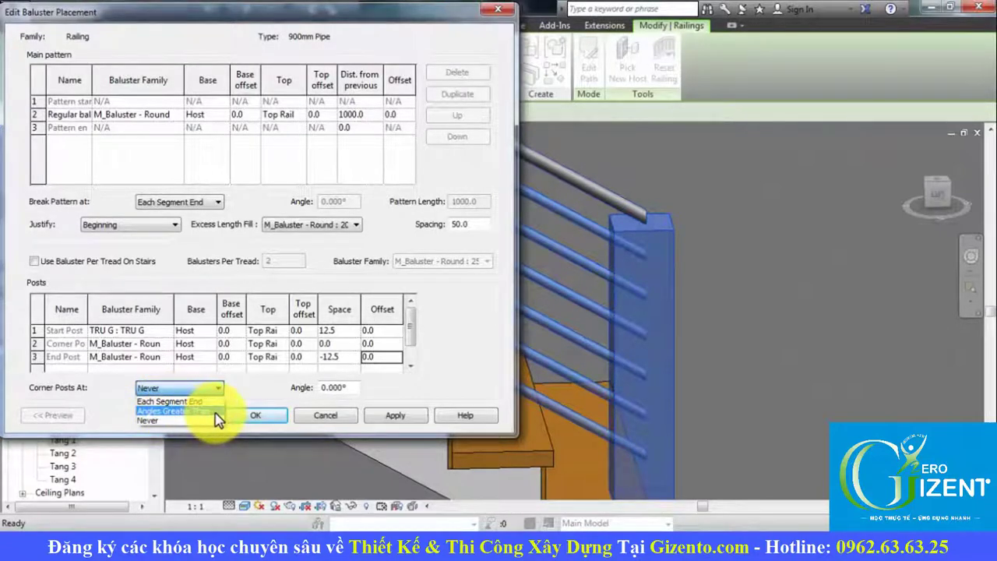
pyautogui.click(157, 426)
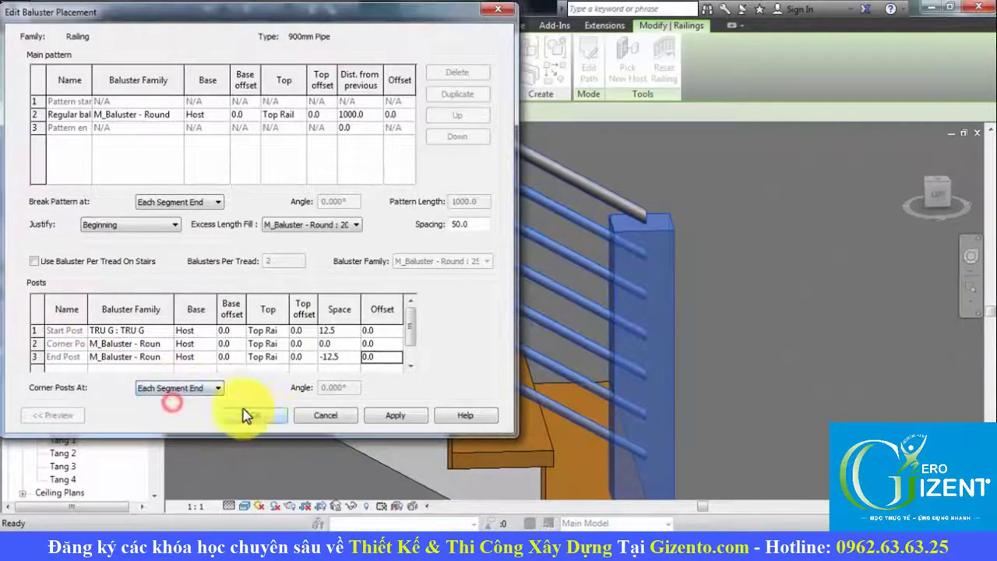
pyautogui.click(394, 416)
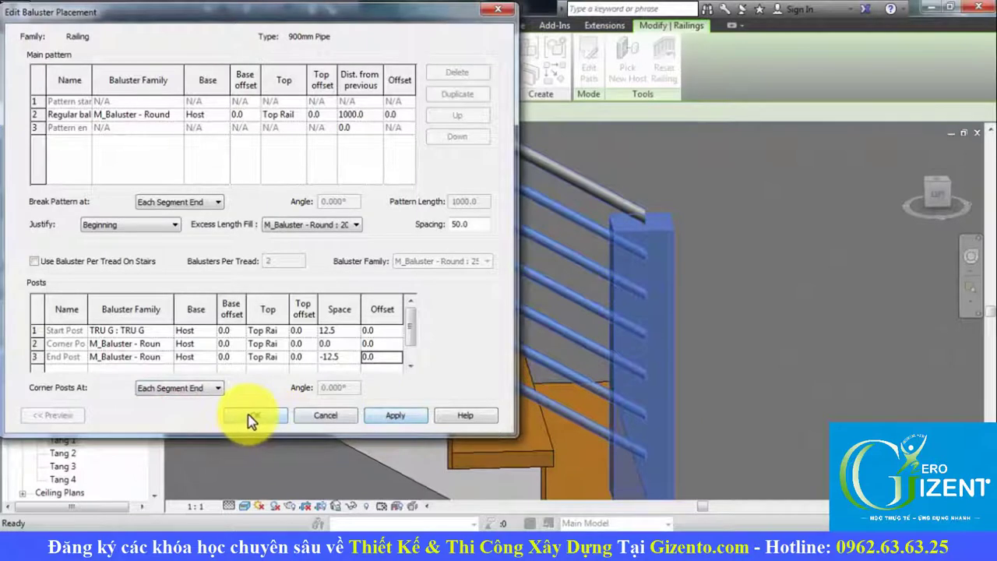
# OK both railing dialogs, zoom out to view the whole stair, and select the railing.
pyautogui.click(248, 417)
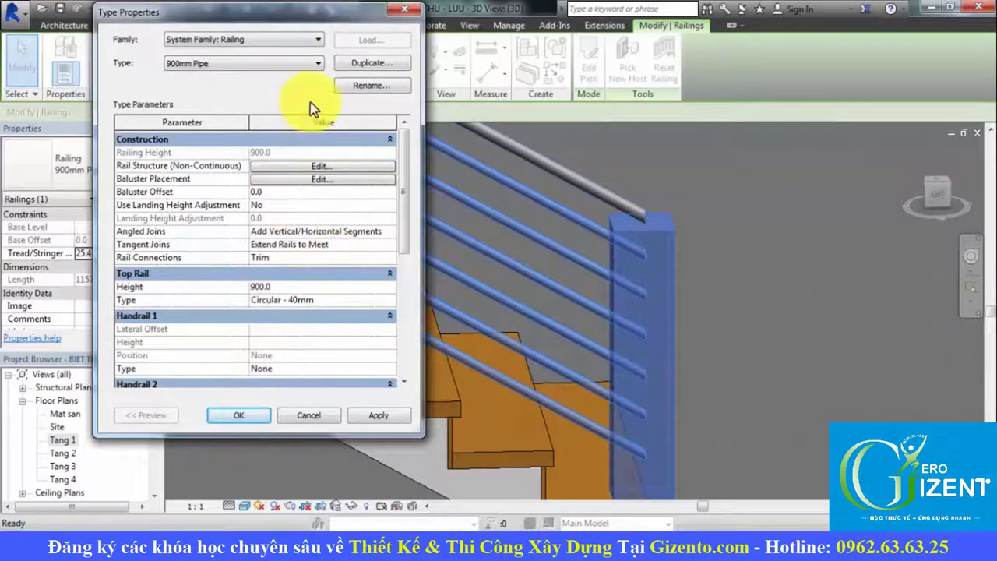
pyautogui.click(234, 416)
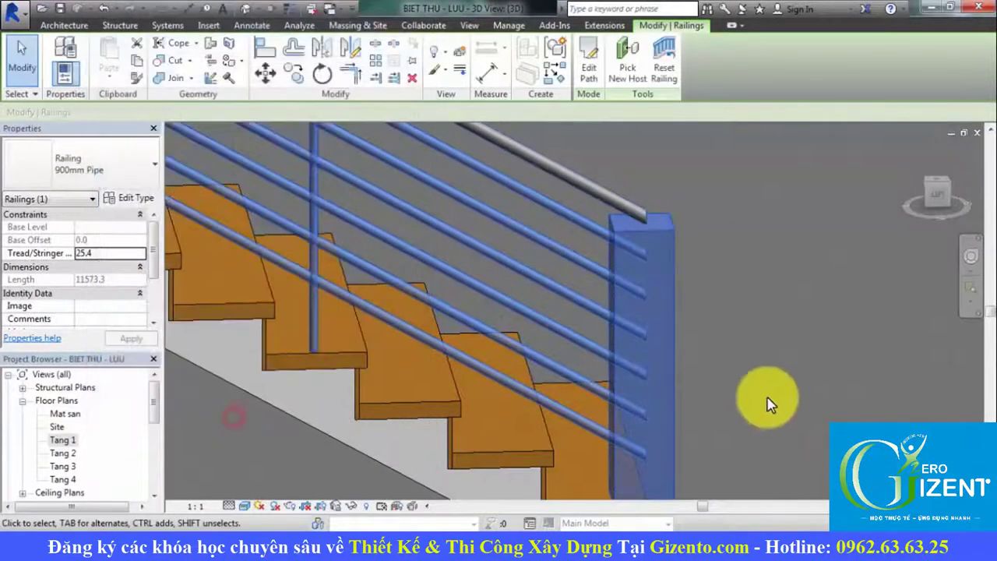
pyautogui.click(767, 403)
pyautogui.scroll(-5, 772, 343)
pyautogui.keyDown('shift'); pyautogui.moveTo(794, 341); pyautogui.dragTo(794, 345, button='middle'); pyautogui.keyUp('shift')
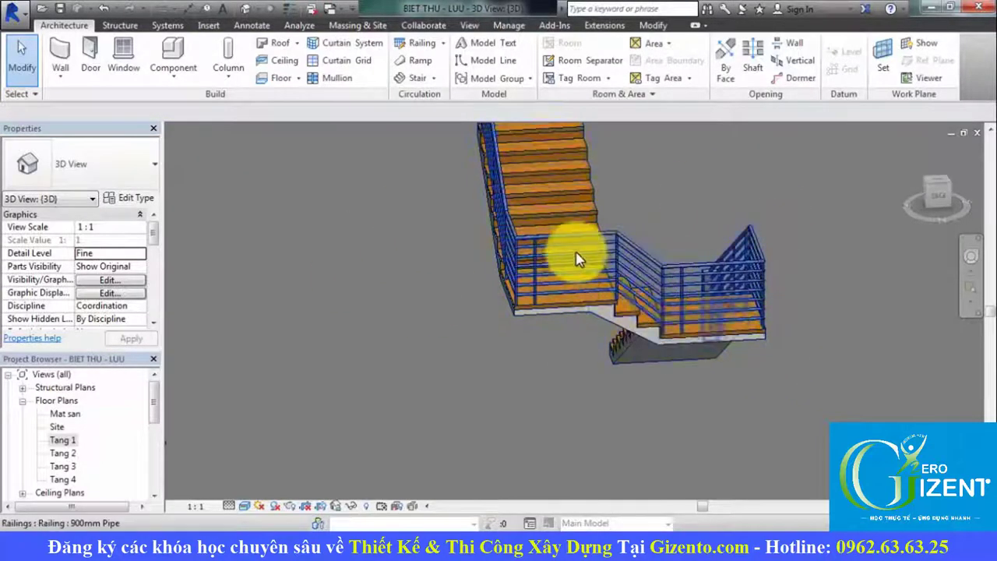
pyautogui.click(718, 268)
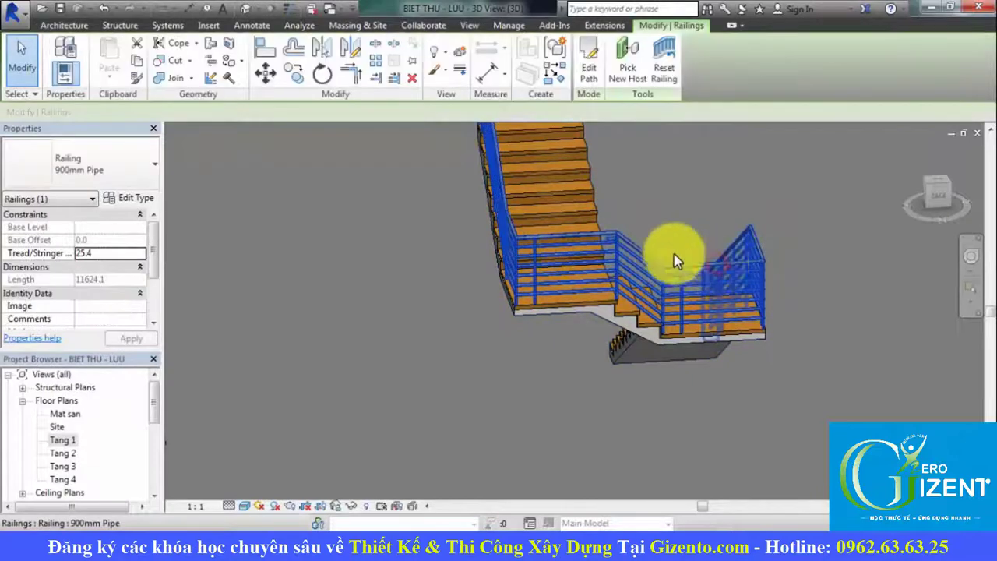
# Enter the railing's path sketch and inspect the short and 3360 path segments.
pyautogui.click(587, 76)
pyautogui.moveTo(738, 363)
pyautogui.keyDown('shift'); pyautogui.mouseDown(button='middle')
pyautogui.moveTo(738, 323)
pyautogui.moveTo(620, 393)
pyautogui.moveTo(658, 379)
pyautogui.mouseUp(button='middle'); pyautogui.keyUp('shift')
pyautogui.click(531, 347)
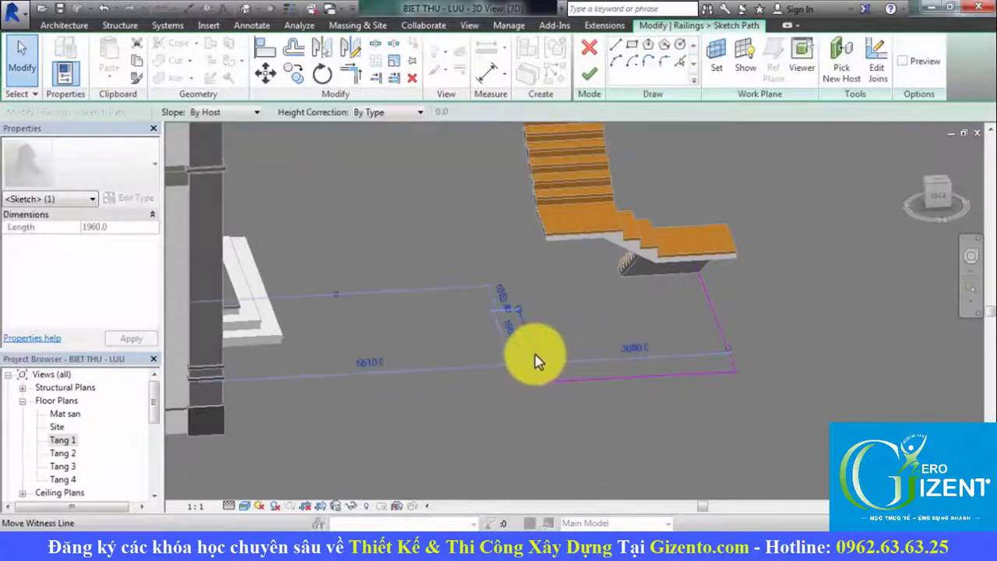
pyautogui.click(771, 309)
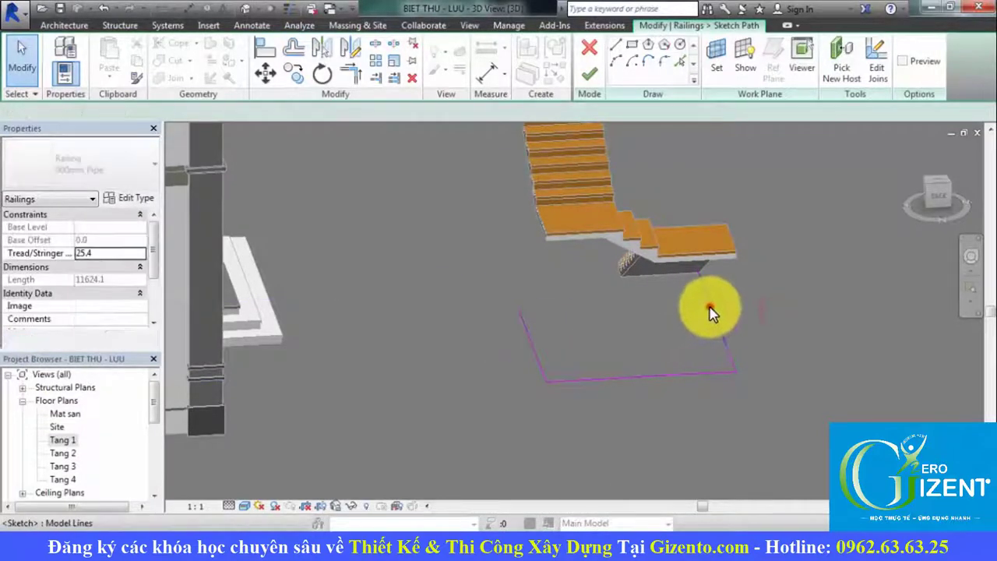
pyautogui.click(708, 292)
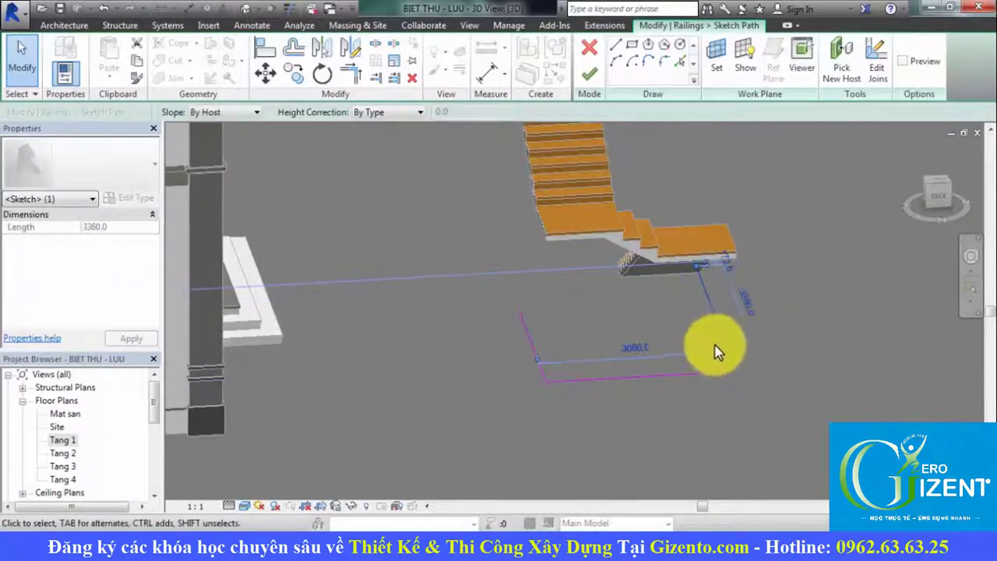
pyautogui.click(783, 393)
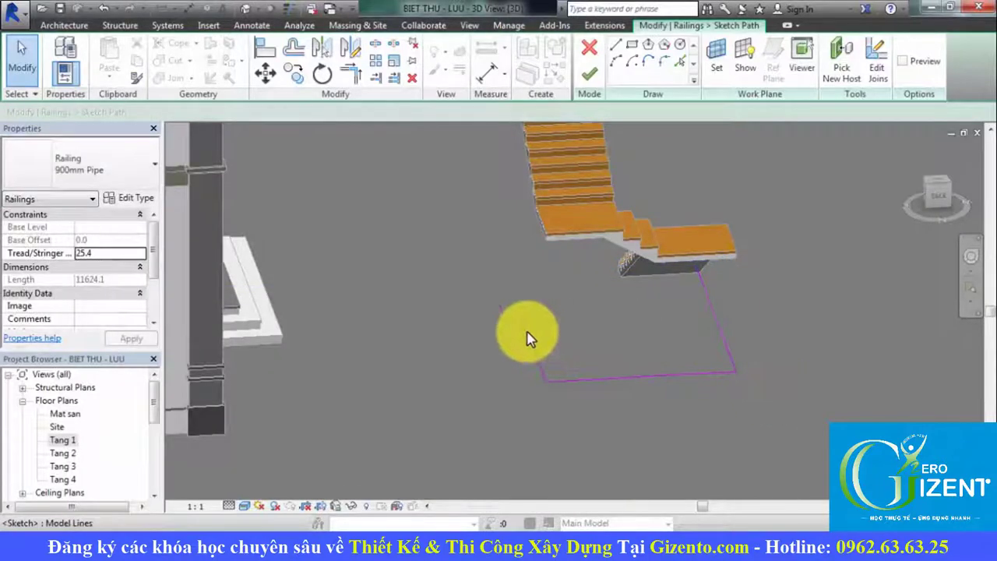
# Finish the path sketch and orbit around the rebuilt stair railing.
pyautogui.click(588, 74)
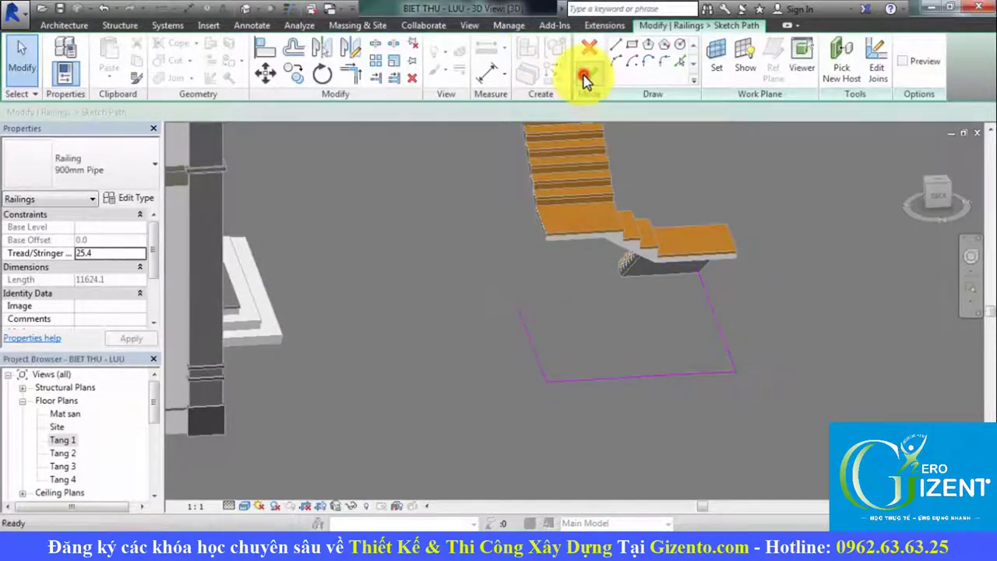
pyautogui.click(696, 338)
pyautogui.keyDown('shift'); pyautogui.moveTo(771, 367); pyautogui.dragTo(763, 368, button='middle'); pyautogui.keyUp('shift')
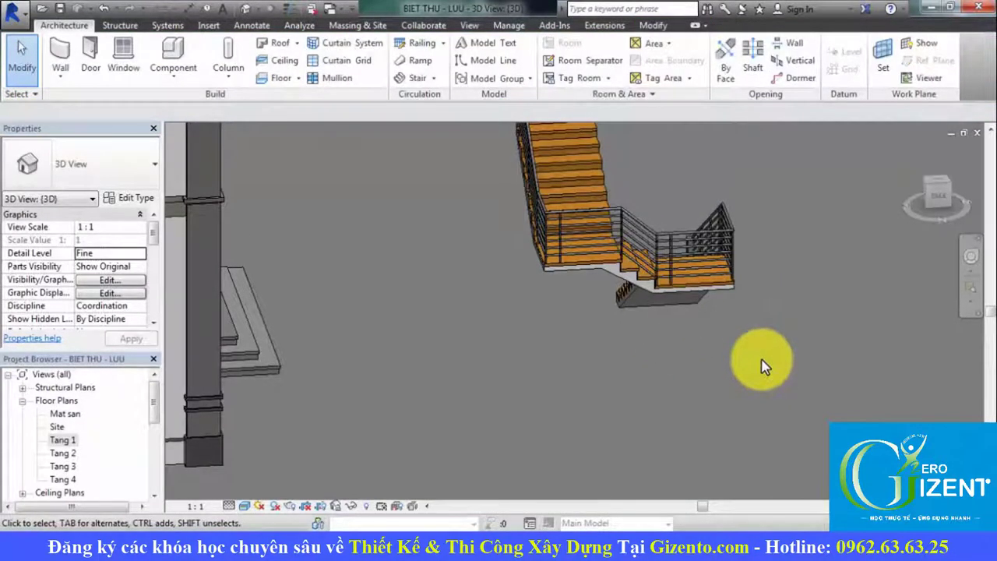
# View the stair from above, select the 900mm Pipe railing and enter Edit Path.
pyautogui.scroll(2, 662, 232)
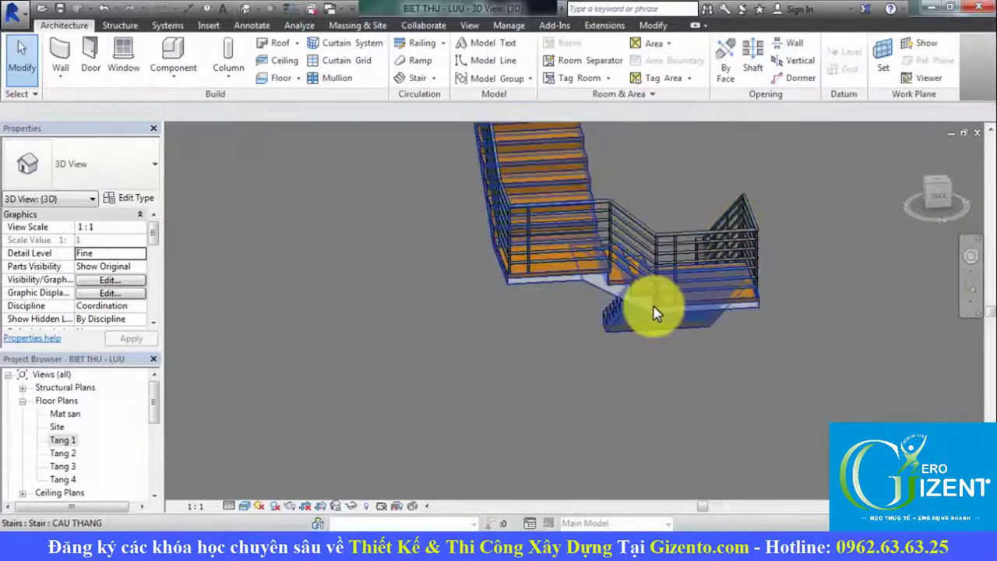
pyautogui.scroll(2, 716, 327)
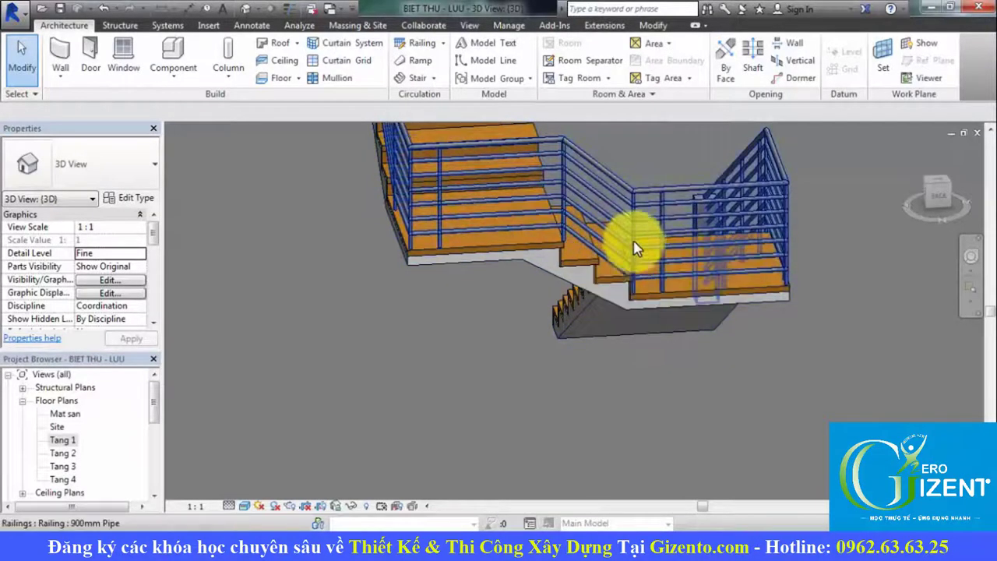
pyautogui.keyDown('shift'); pyautogui.moveTo(507, 151); pyautogui.dragTo(746, 272, button='middle'); pyautogui.keyUp('shift')
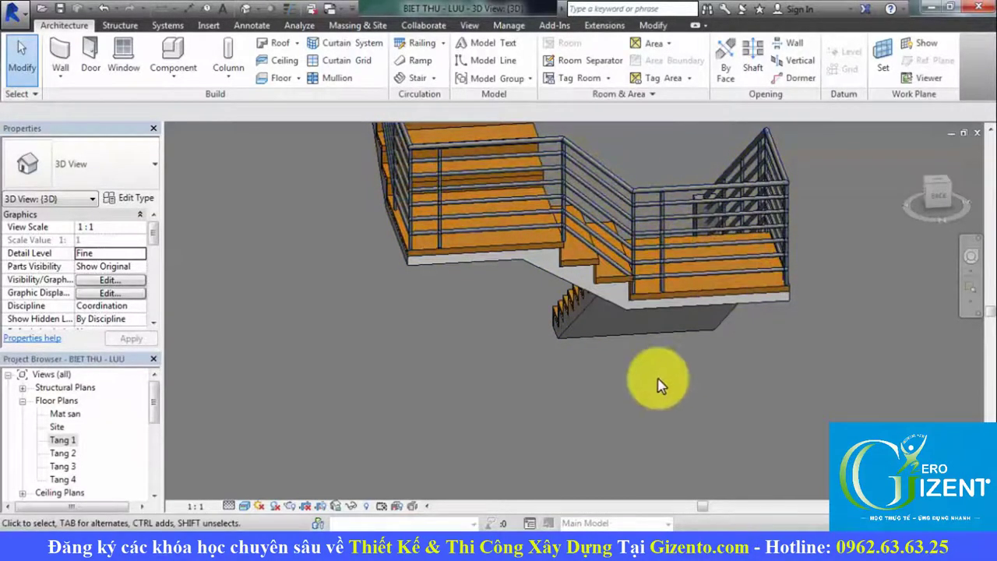
pyautogui.click(650, 241)
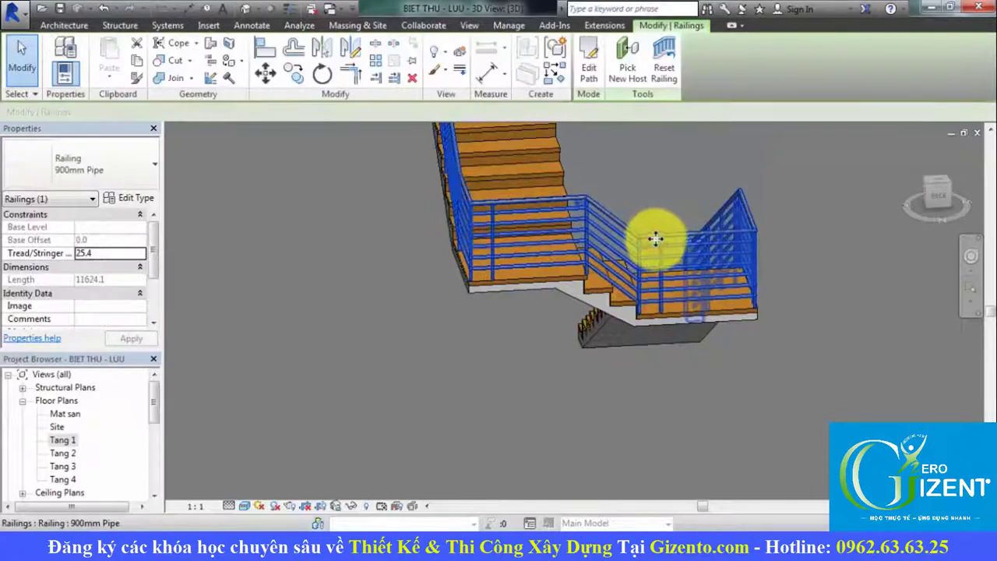
pyautogui.click(590, 68)
pyautogui.moveTo(634, 260)
pyautogui.mouseDown(button='middle')
pyautogui.moveTo(639, 334)
pyautogui.moveTo(637, 296)
pyautogui.mouseUp(button='middle')
pyautogui.scroll(-1, 618, 289)
pyautogui.scroll(-1, 585, 223)
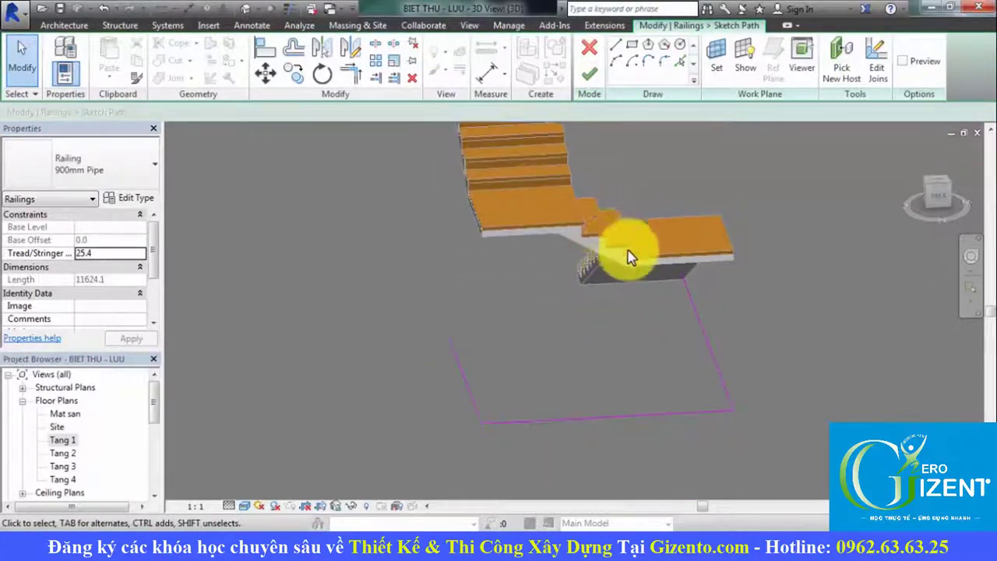
# Set the 560 mm bottom path segment's slope to By Host and finish the sketch.
pyautogui.click(609, 422)
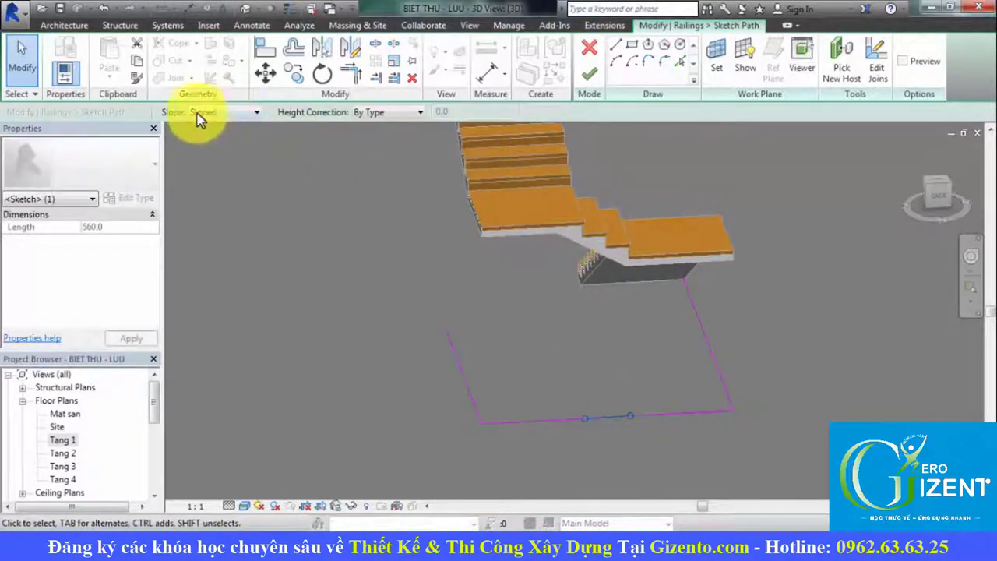
pyautogui.click(223, 113)
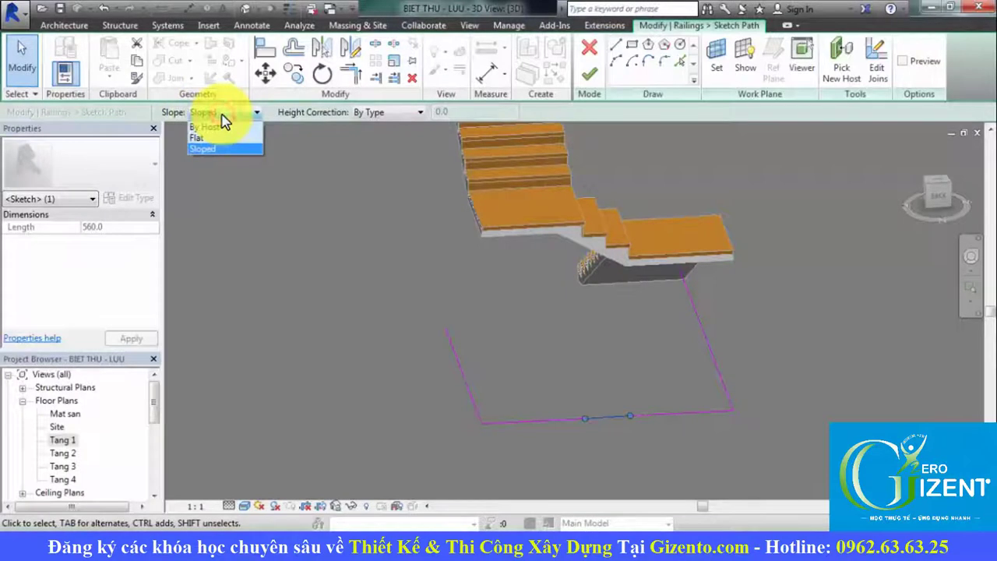
pyautogui.click(219, 127)
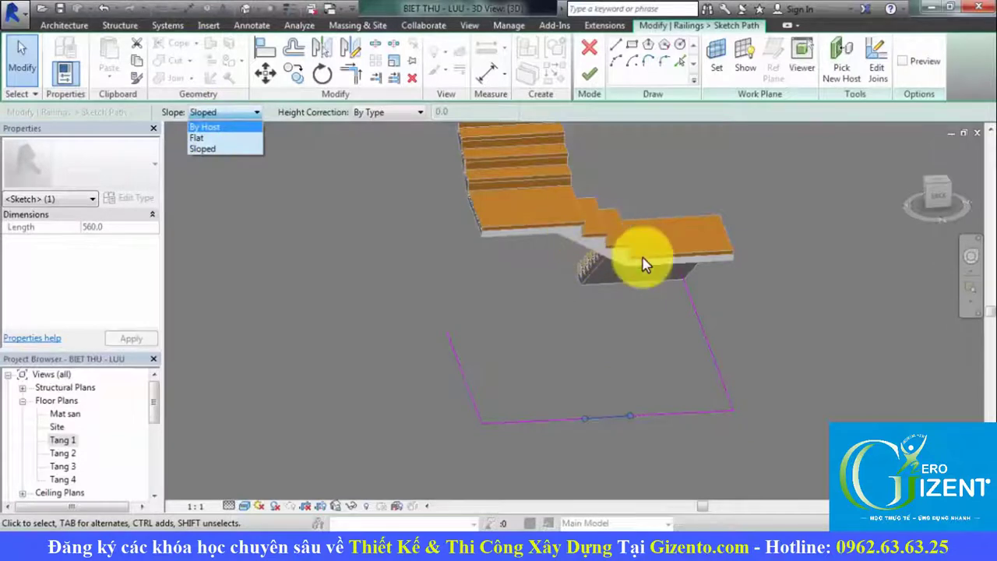
pyautogui.click(214, 134)
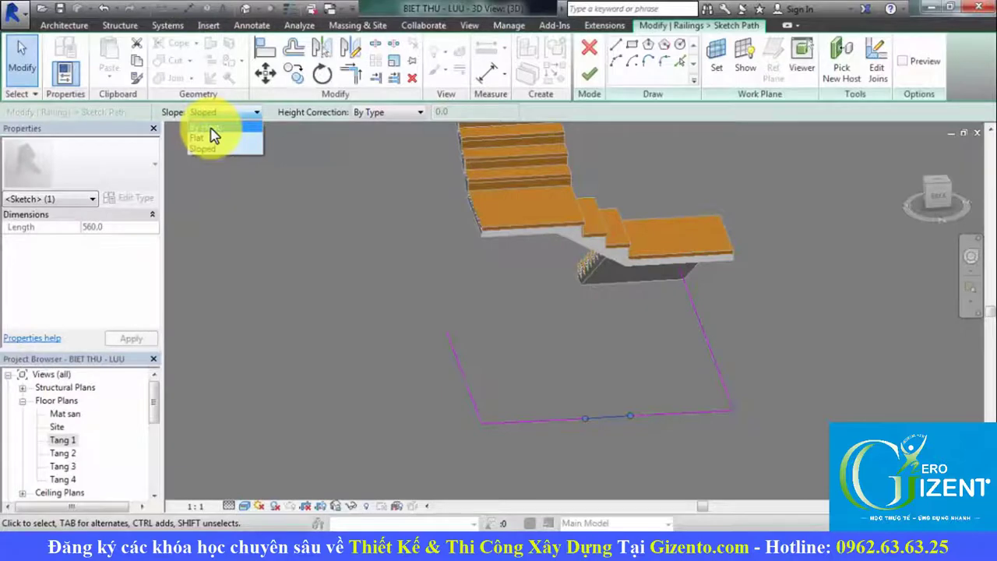
pyautogui.click(222, 129)
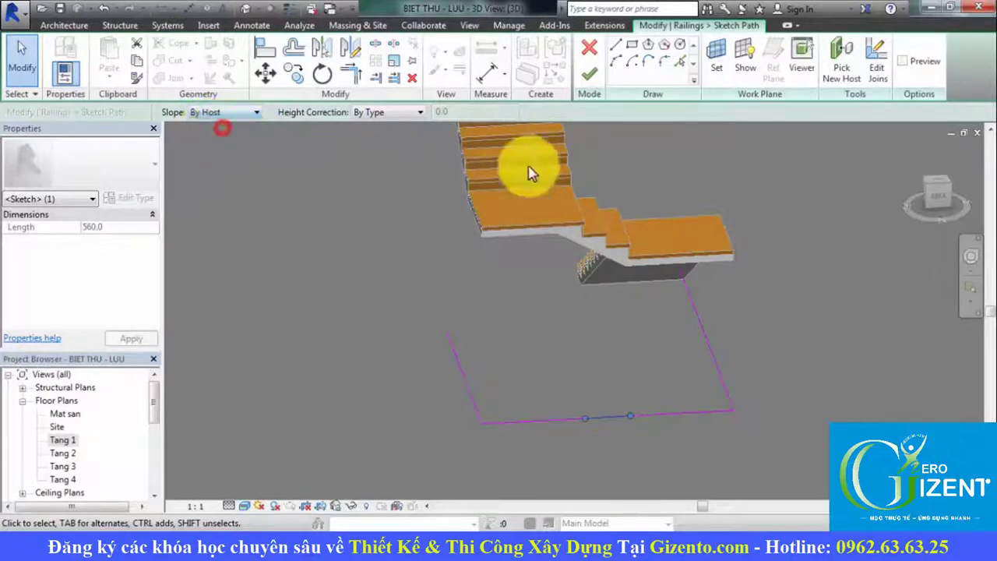
pyautogui.click(590, 78)
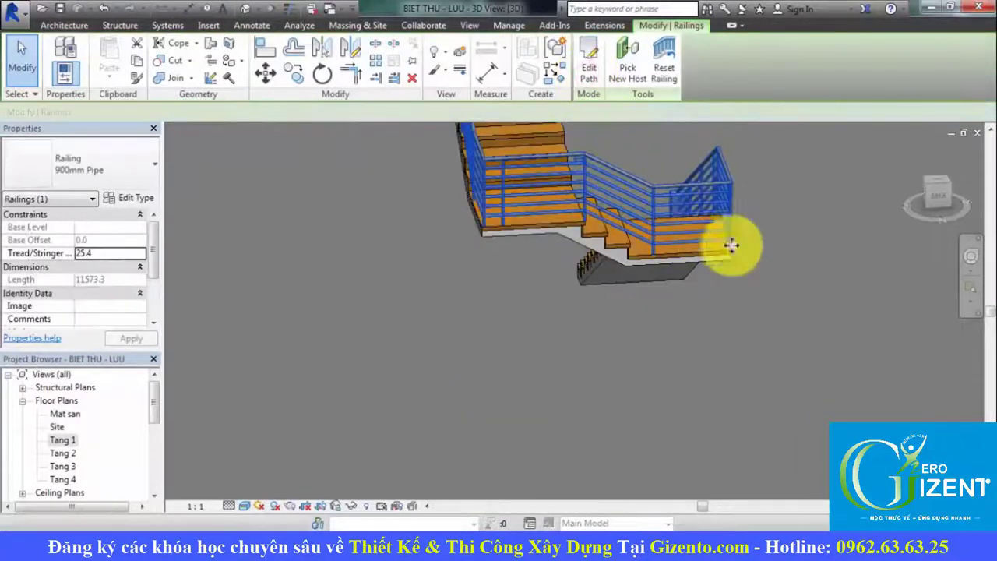
# Reopen the railing path, set the 560 mm segment's slope to Flat, and finish the sketch.
pyautogui.click(849, 304)
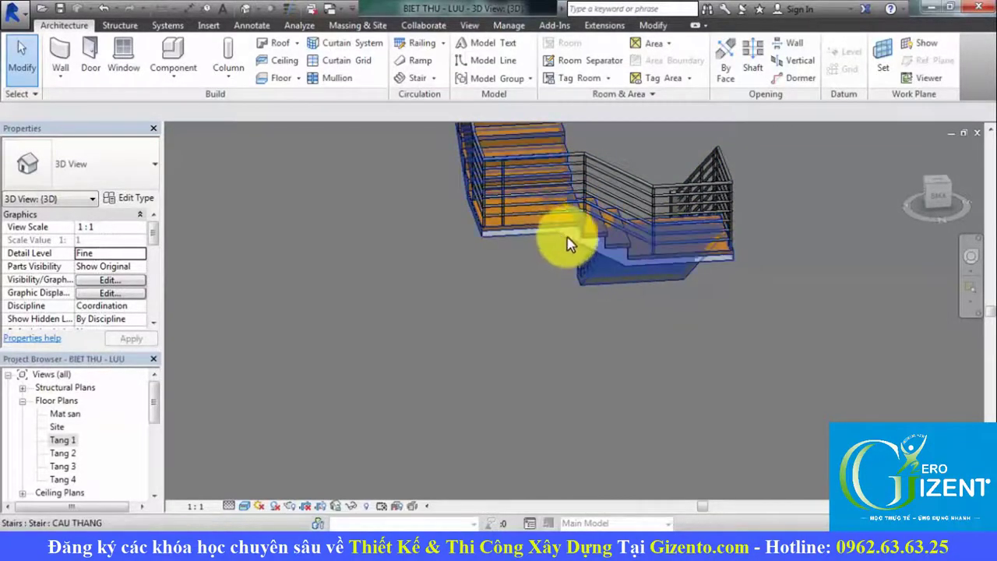
pyautogui.click(639, 181)
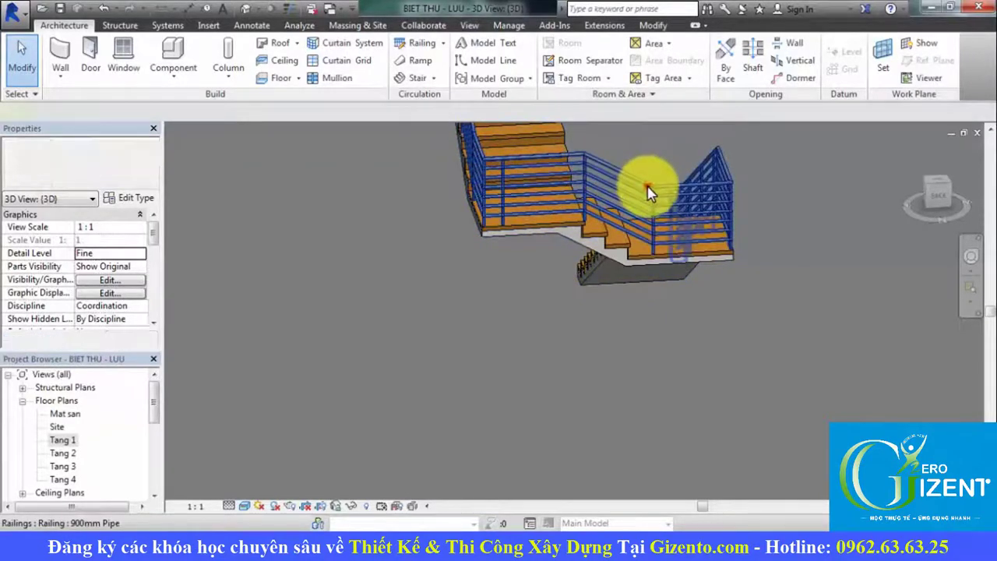
pyautogui.click(581, 79)
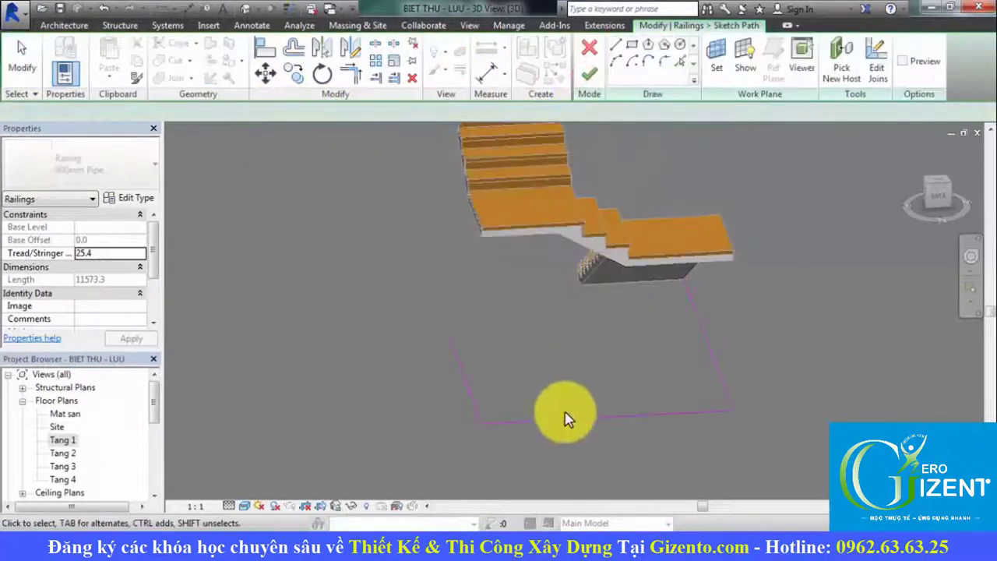
pyautogui.click(596, 416)
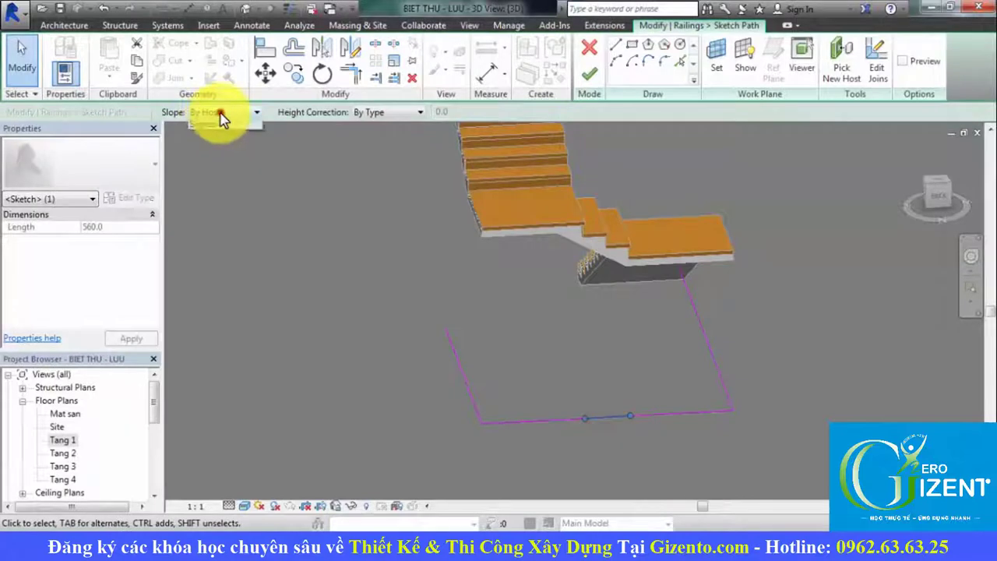
pyautogui.click(220, 114)
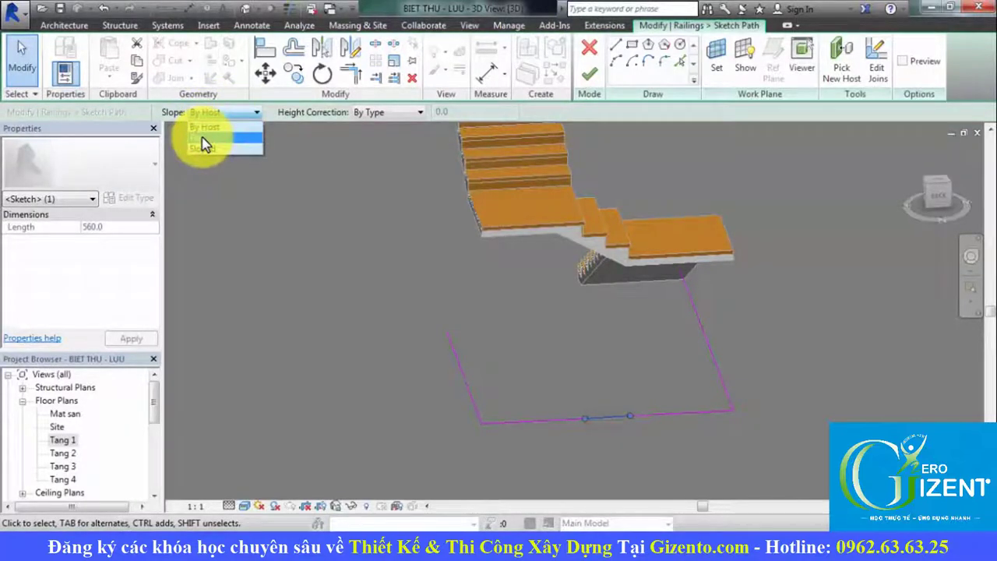
pyautogui.click(203, 139)
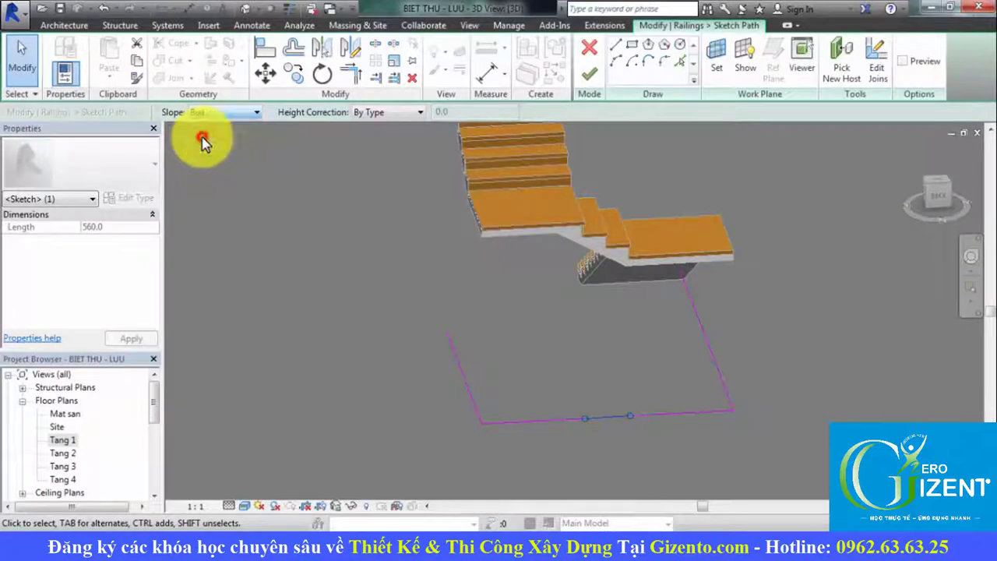
pyautogui.click(587, 81)
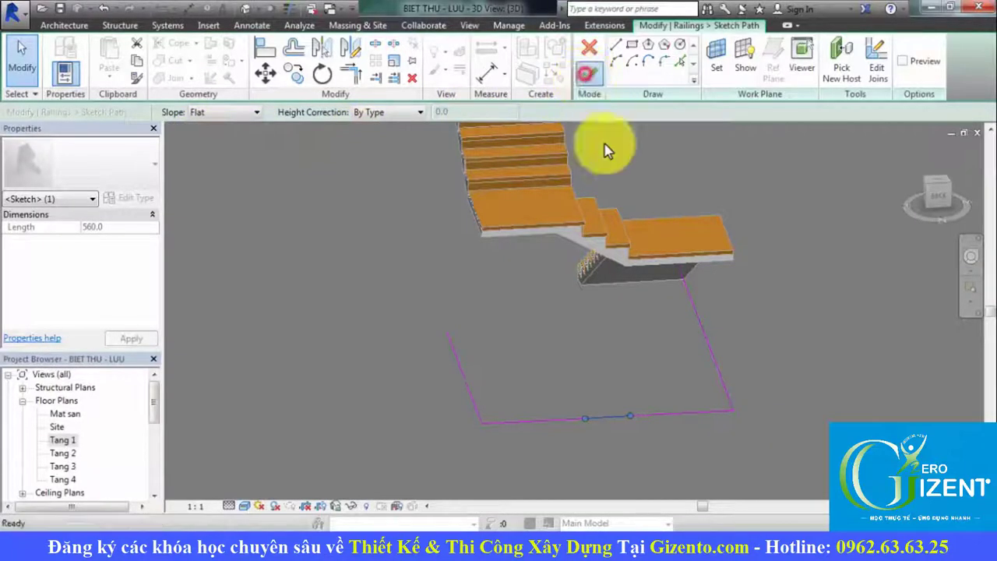
pyautogui.click(785, 347)
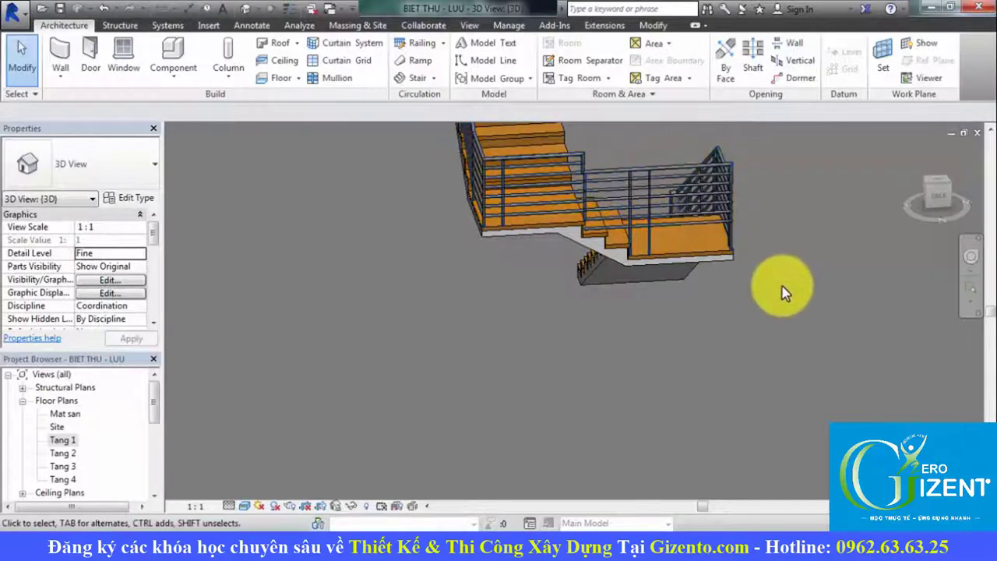
# Give the 900mm Pipe railing's 560 mm bottom path line a Custom 1200 height correction, rebuilding it to 11443.5.
pyautogui.click(623, 172)
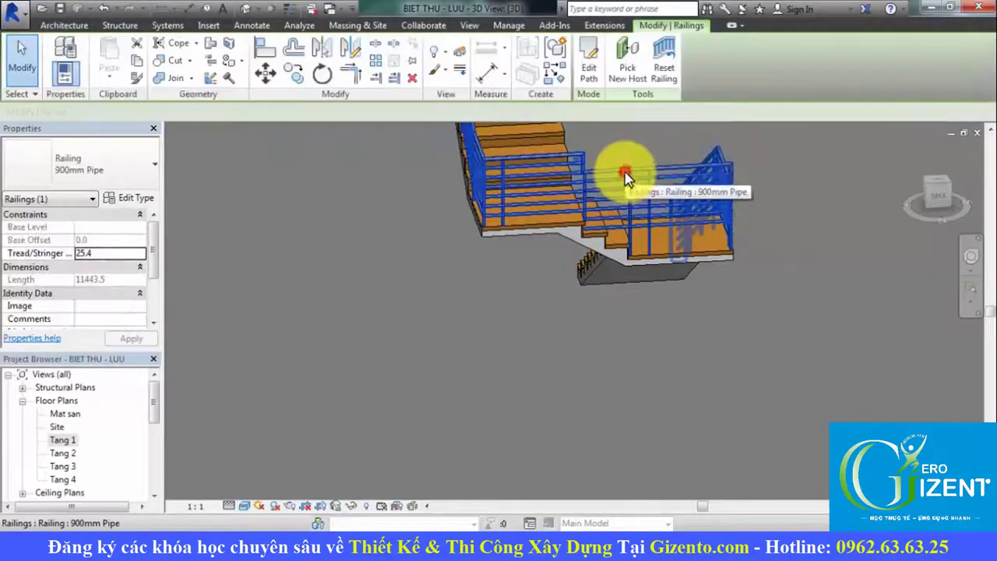
pyautogui.click(587, 74)
pyautogui.click(607, 421)
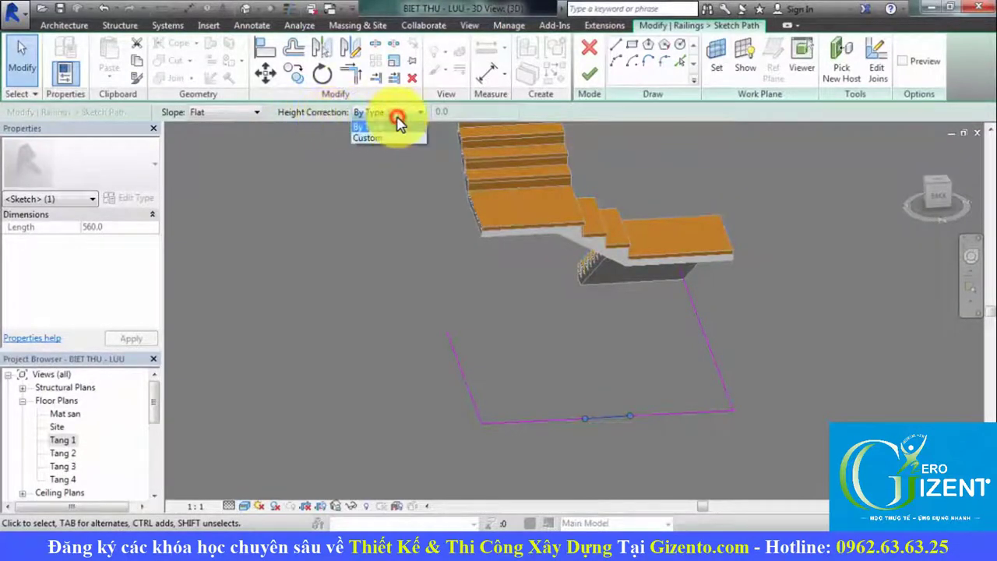
pyautogui.click(374, 128)
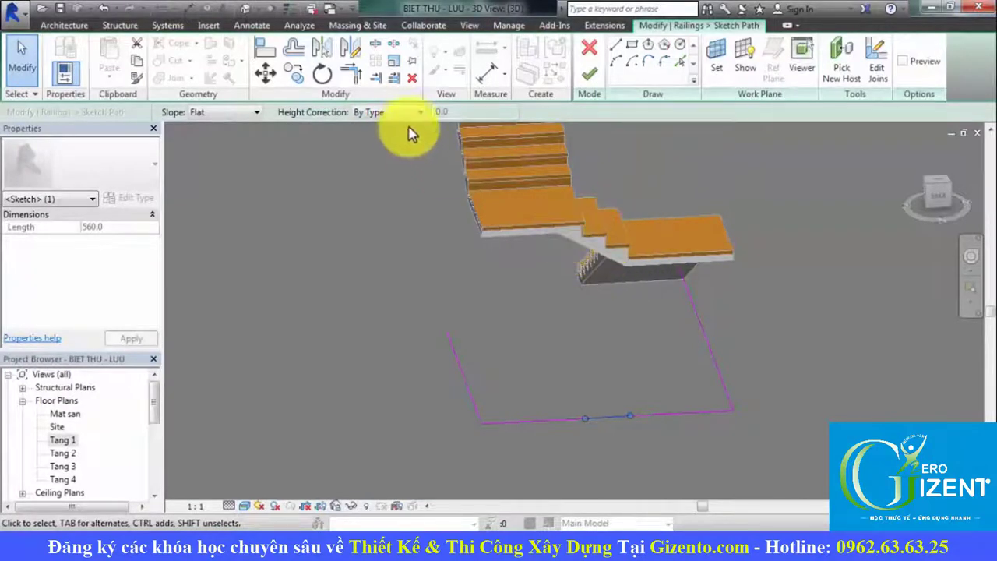
pyautogui.click(369, 138)
pyautogui.write('1200')
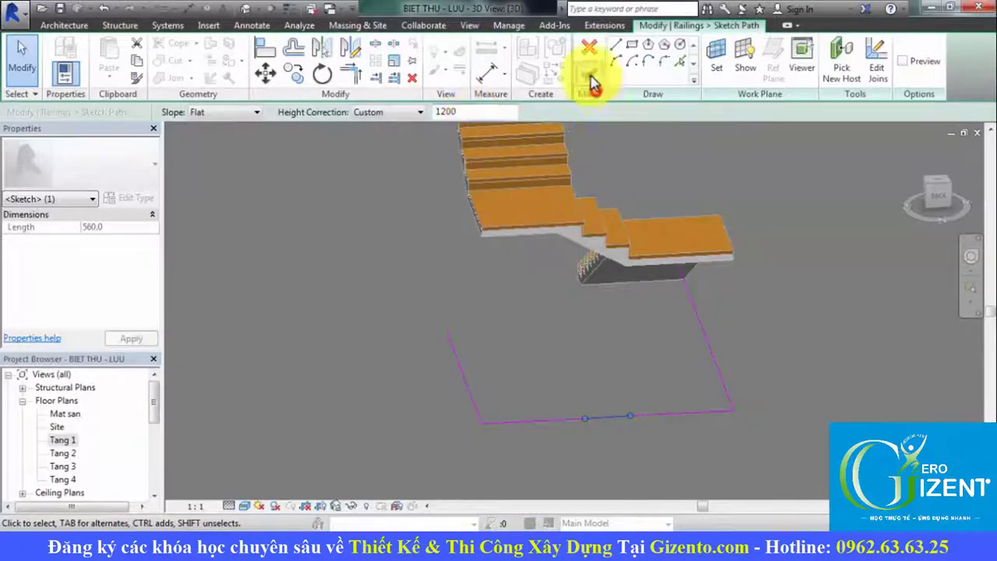
pyautogui.click(589, 74)
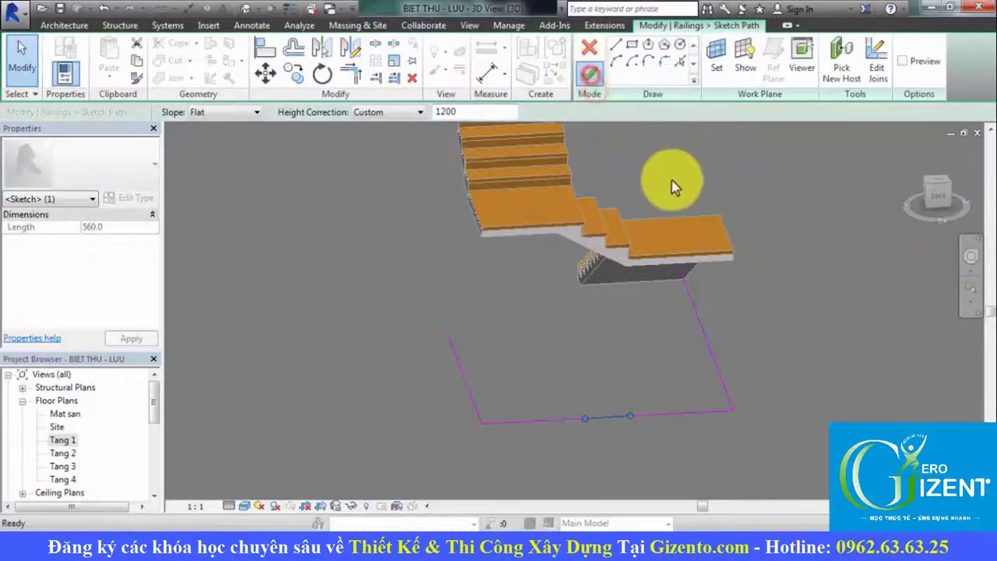
pyautogui.click(615, 181)
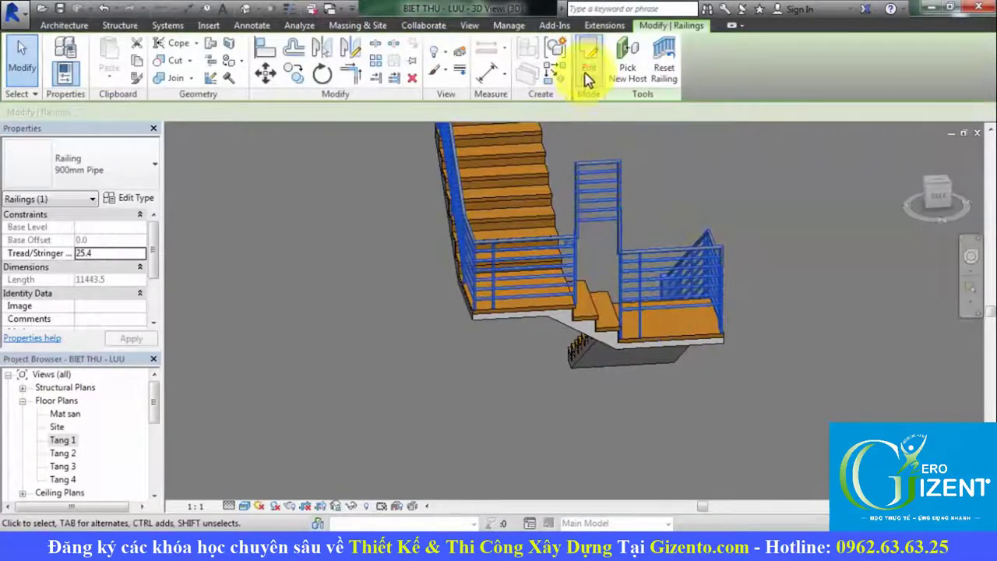
# Reopen the railing path and set the short bottom segment's slope to Sloped.
pyautogui.click(589, 74)
pyautogui.keyDown('shift'); pyautogui.moveTo(634, 366); pyautogui.dragTo(608, 432, button='middle'); pyautogui.keyUp('shift')
pyautogui.click(606, 427)
pyautogui.click(214, 111)
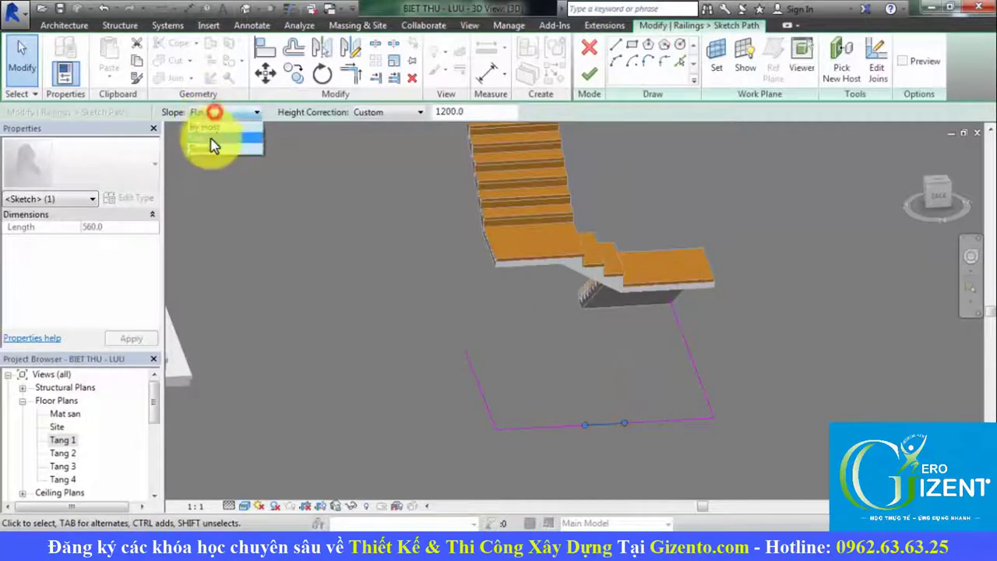
pyautogui.click(214, 149)
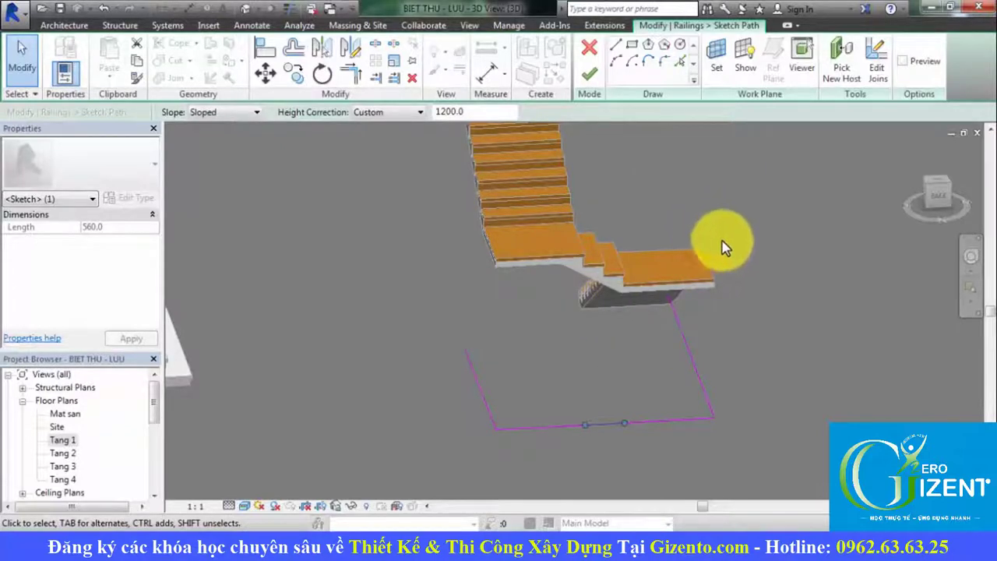
# Return that segment's height correction to By Type and finish the path to rebuild the railing.
pyautogui.moveTo(805, 329)
pyautogui.keyDown('shift'); pyautogui.mouseDown(button='middle')
pyautogui.moveTo(766, 340)
pyautogui.moveTo(735, 289)
pyautogui.mouseUp(button='middle'); pyautogui.keyUp('shift')
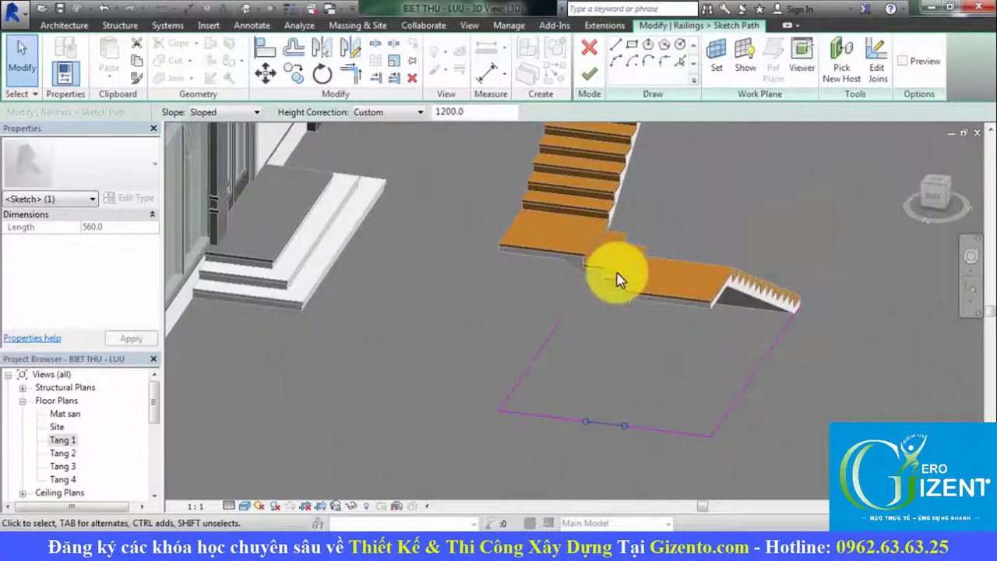
pyautogui.click(383, 114)
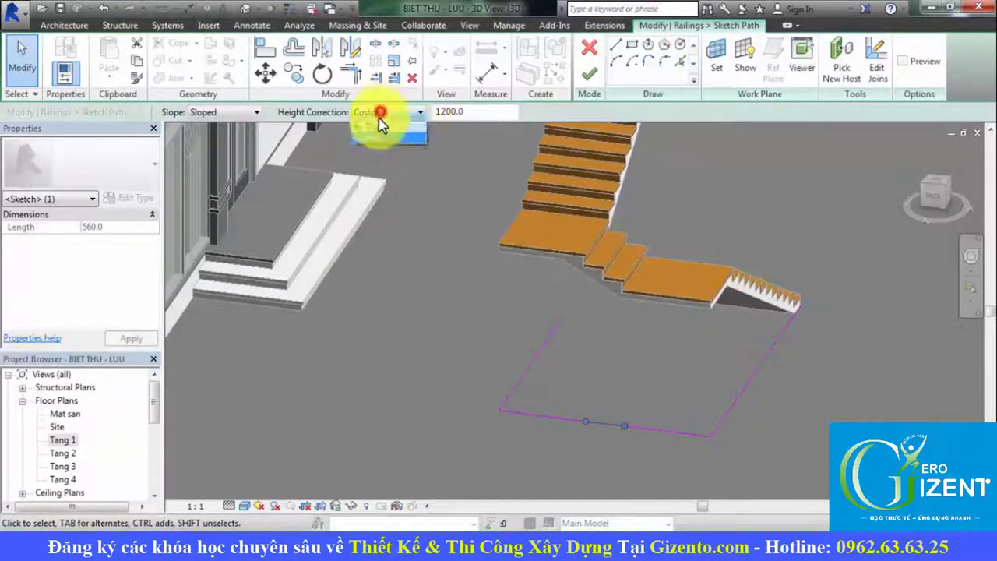
pyautogui.click(381, 127)
pyautogui.click(589, 74)
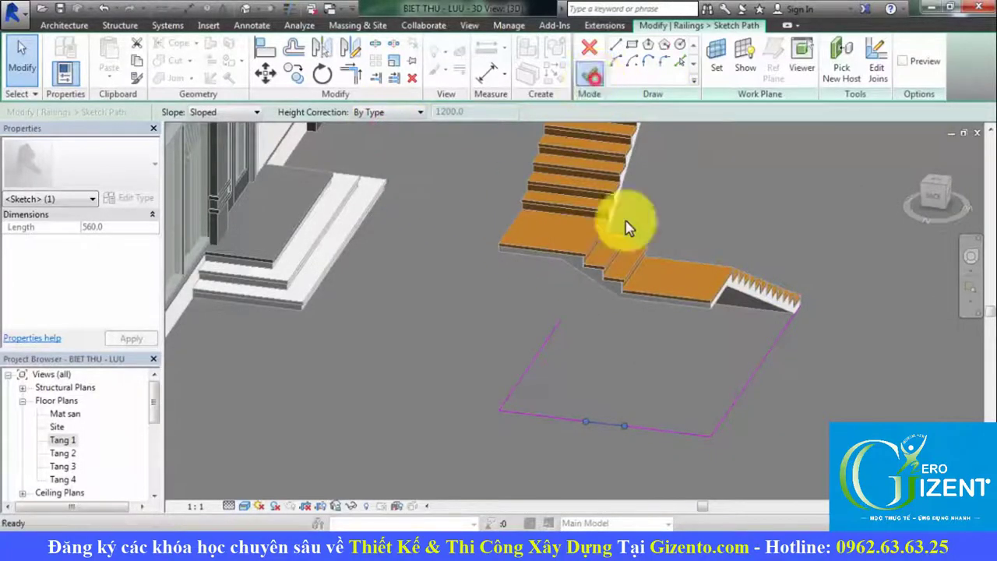
pyautogui.click(654, 355)
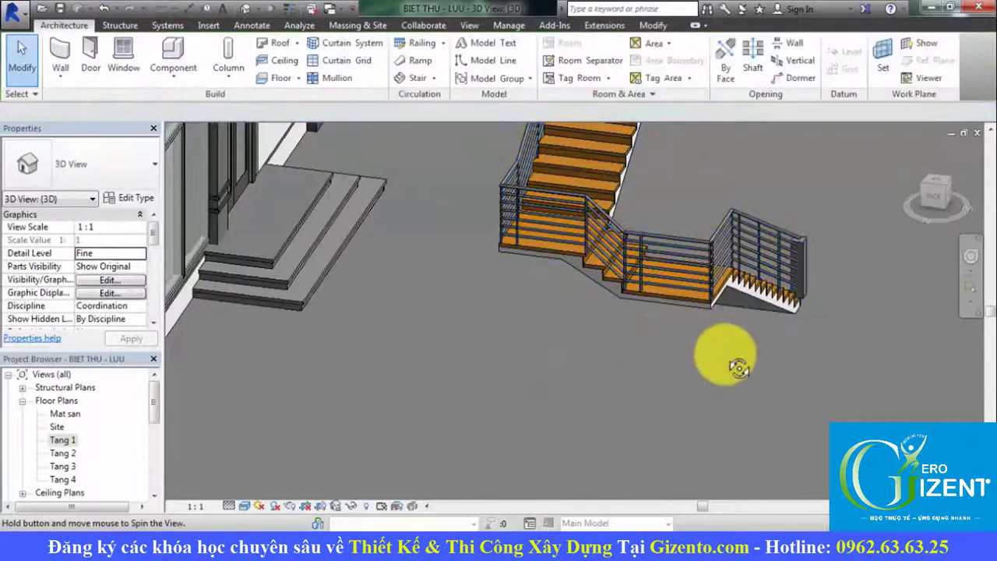
# Set the railing path's short bottom line to a Custom height correction of 1000 and rebuild it.
pyautogui.moveTo(734, 356)
pyautogui.keyDown('shift'); pyautogui.mouseDown(button='middle')
pyautogui.moveTo(668, 325)
pyautogui.moveTo(745, 245)
pyautogui.mouseUp(button='middle'); pyautogui.keyUp('shift')
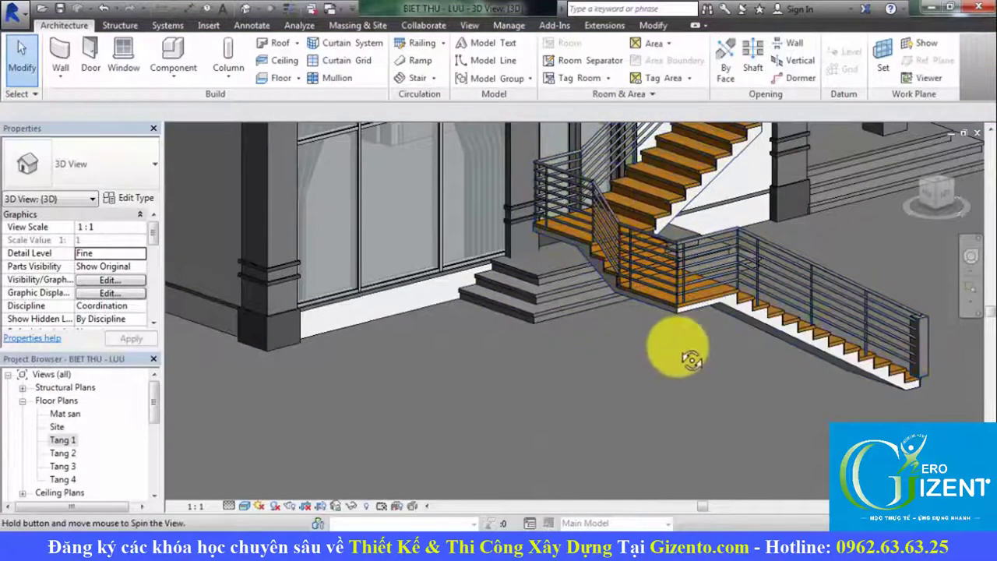
pyautogui.keyDown('shift'); pyautogui.moveTo(674, 345); pyautogui.dragTo(714, 354, button='middle'); pyautogui.keyUp('shift')
pyautogui.click(598, 205)
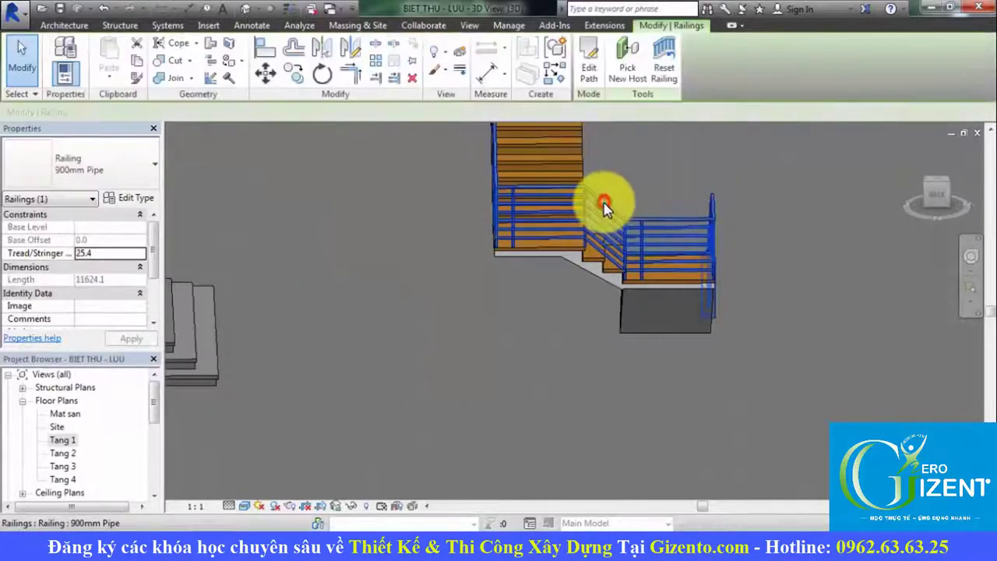
pyautogui.click(590, 64)
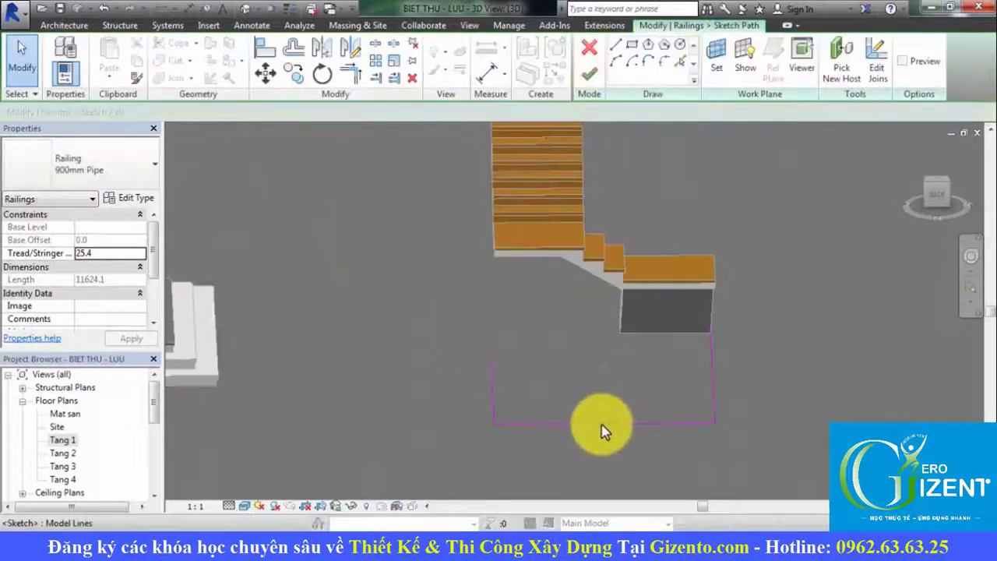
pyautogui.click(600, 423)
pyautogui.click(397, 116)
pyautogui.click(379, 138)
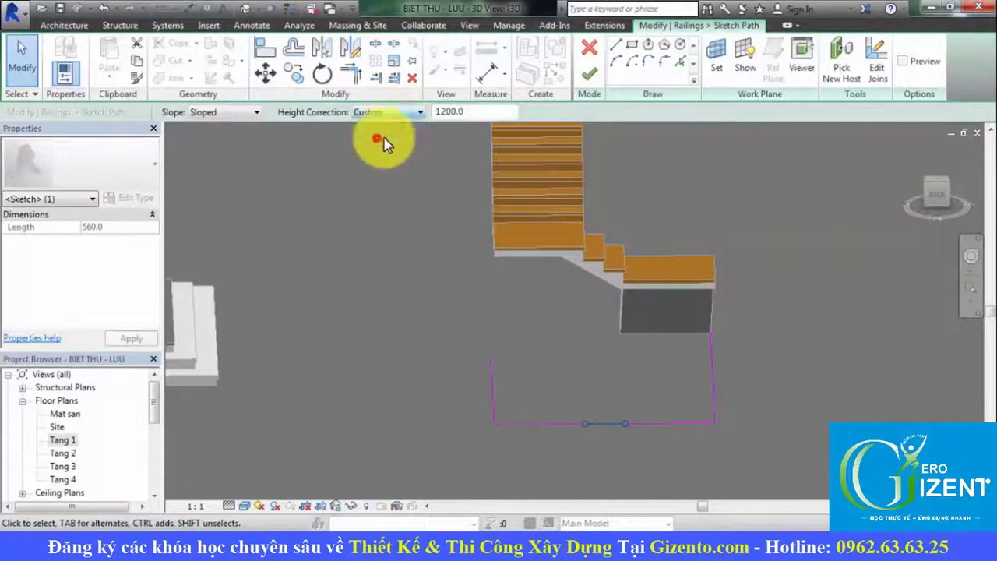
pyautogui.click(468, 111)
pyautogui.write('1000')
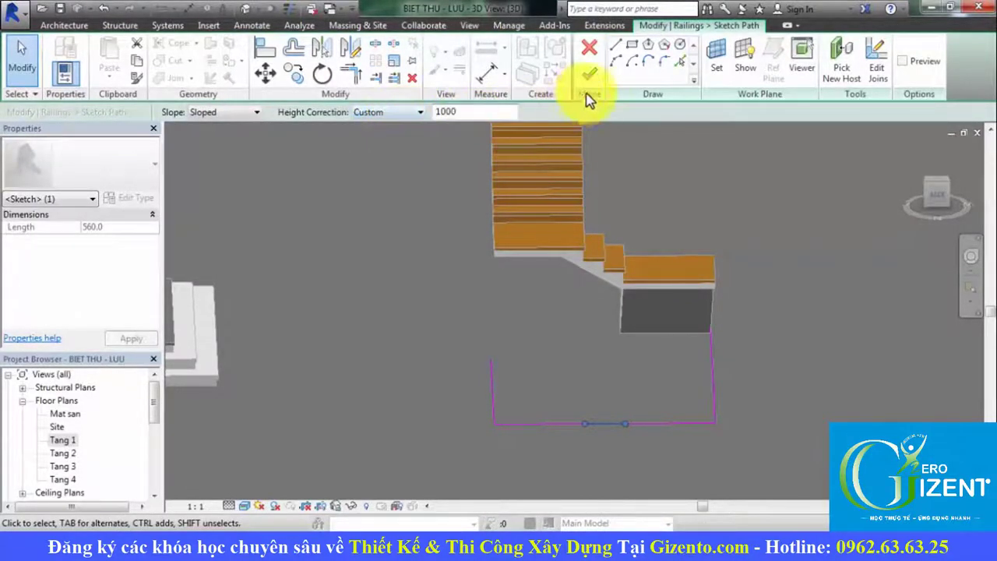
pyautogui.click(590, 74)
# Orbit the 3D view to inspect the rails along both flights and around the landing.
pyautogui.click(840, 315)
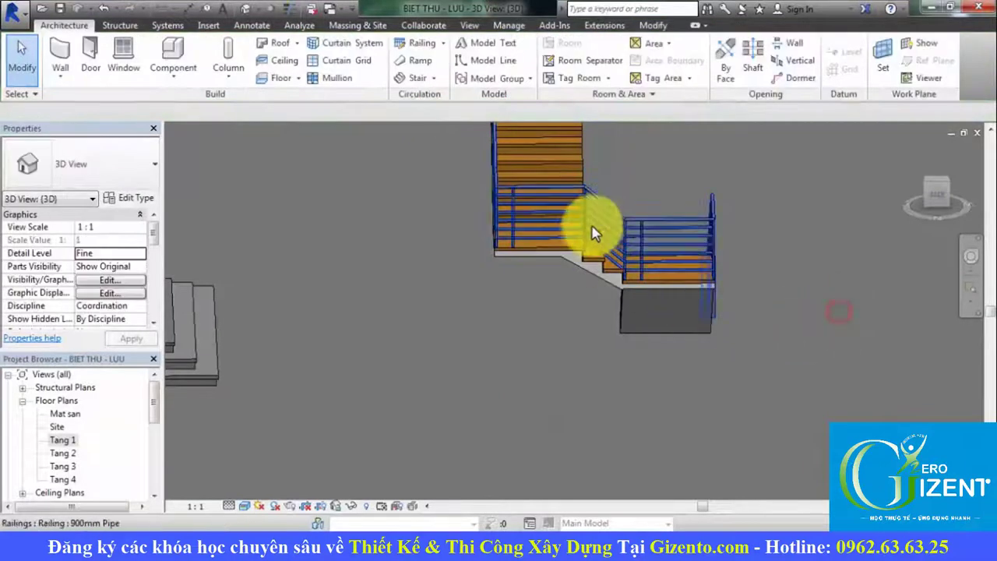
pyautogui.scroll(2, 600, 202)
pyautogui.moveTo(611, 296)
pyautogui.keyDown('shift'); pyautogui.mouseDown(button='middle')
pyautogui.moveTo(596, 216)
pyautogui.moveTo(834, 304)
pyautogui.mouseUp(button='middle'); pyautogui.keyUp('shift')
pyautogui.keyDown('shift'); pyautogui.moveTo(768, 291); pyautogui.dragTo(619, 207, button='middle'); pyautogui.keyUp('shift')
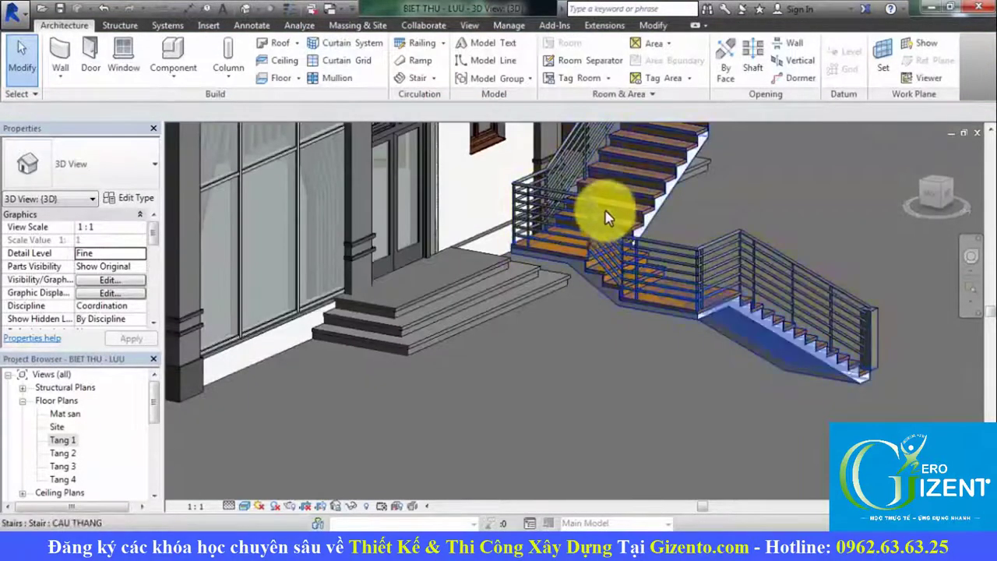
pyautogui.moveTo(628, 319)
pyautogui.keyDown('shift'); pyautogui.mouseDown(button='middle')
pyautogui.moveTo(646, 345)
pyautogui.moveTo(711, 364)
pyautogui.moveTo(698, 356)
pyautogui.moveTo(813, 352)
pyautogui.mouseUp(button='middle'); pyautogui.keyUp('shift')
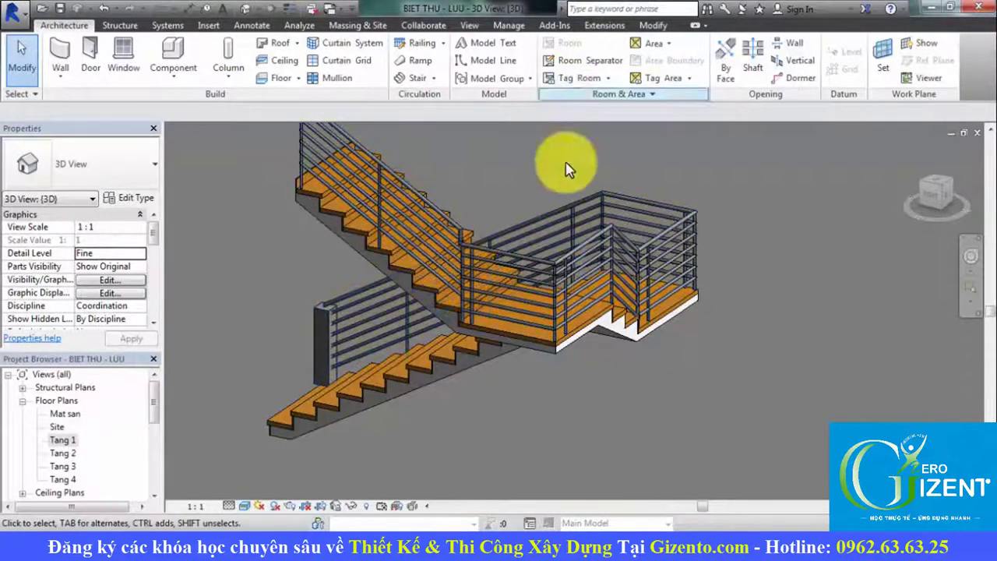
# Set the Rail Join at the path's corner intersection to ByType, rebuilding the railing to 11624.1 long.
pyautogui.click(580, 262)
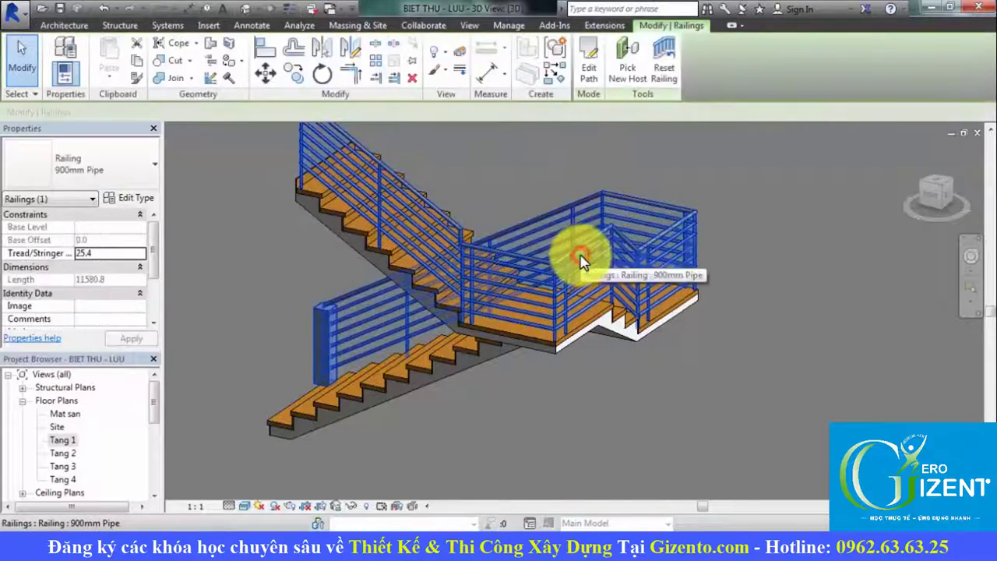
pyautogui.click(588, 70)
pyautogui.scroll(-2, 564, 215)
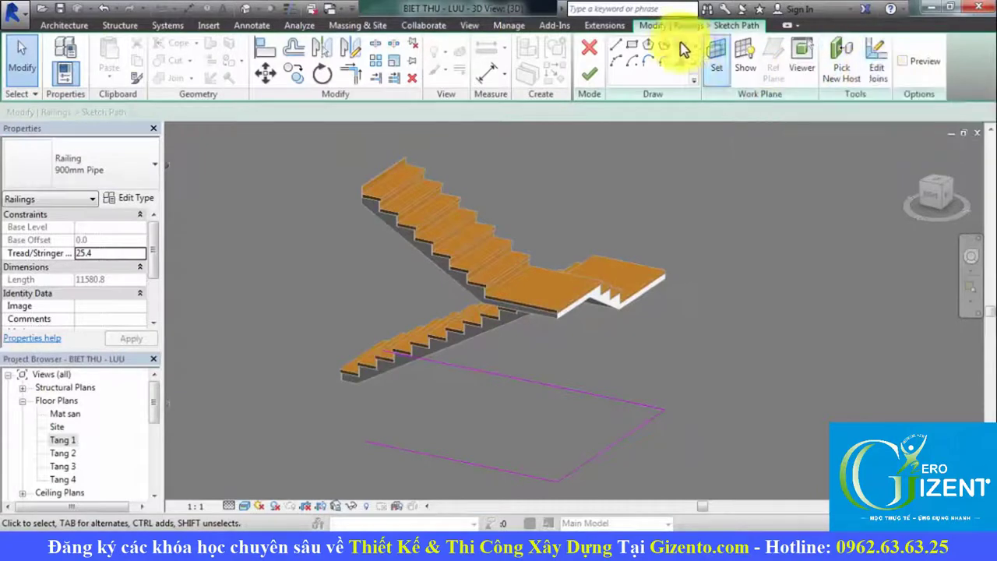
pyautogui.click(877, 67)
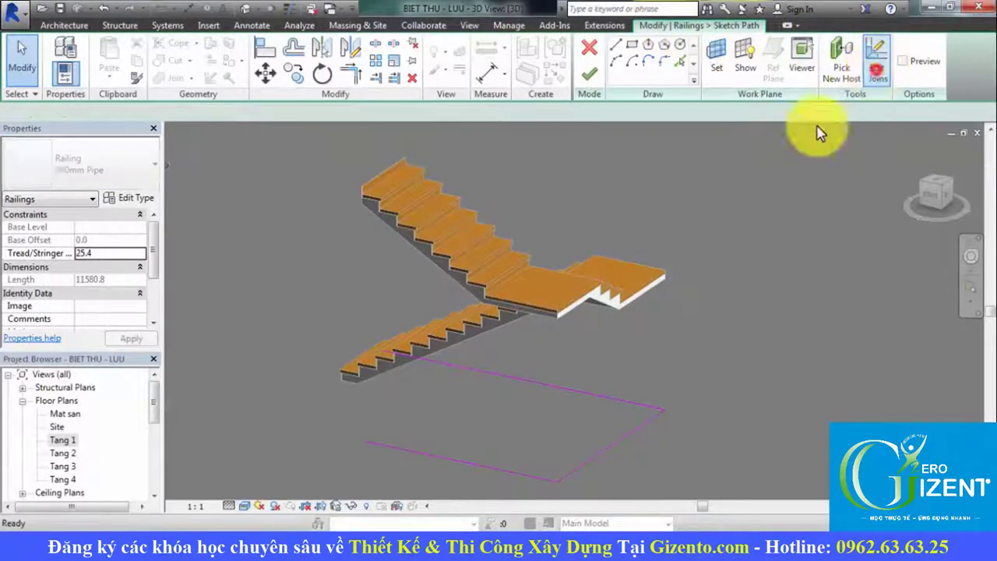
pyautogui.click(486, 472)
pyautogui.click(225, 114)
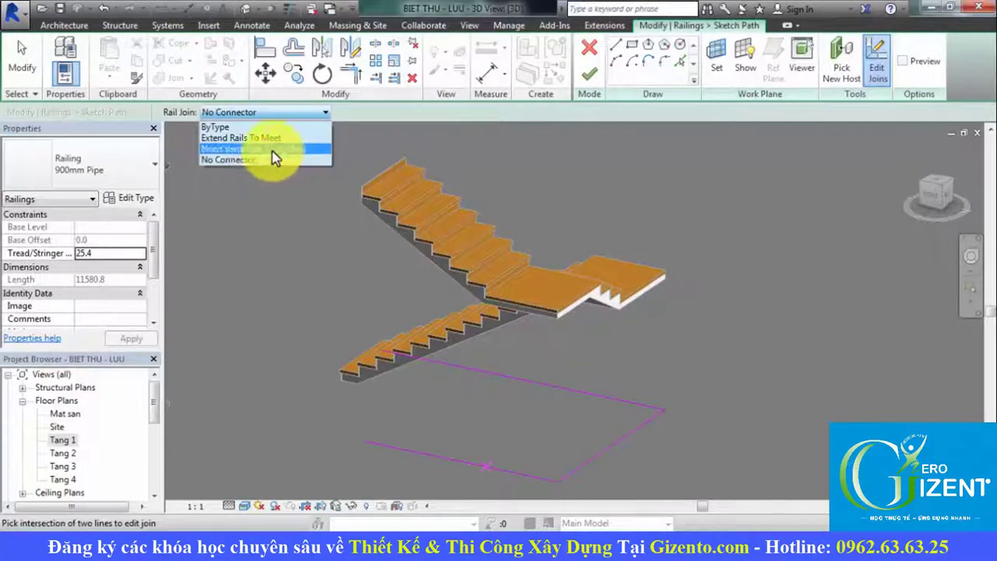
pyautogui.click(232, 127)
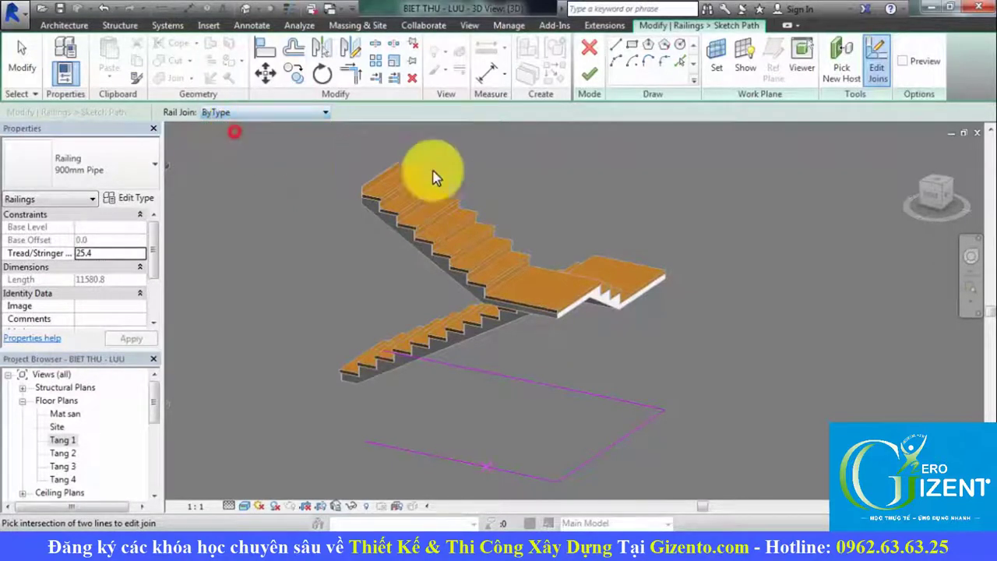
pyautogui.click(590, 75)
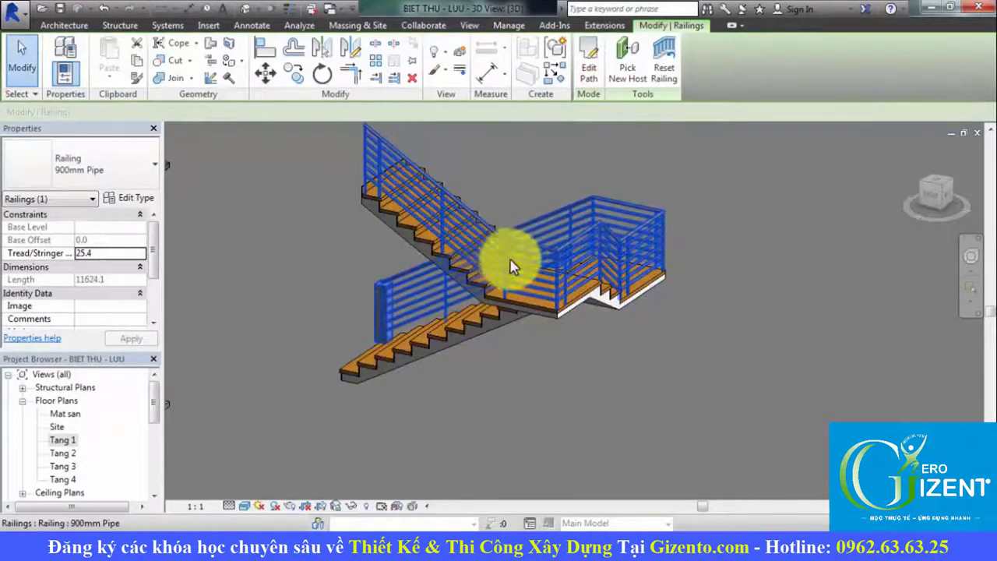
# Set the corner's Rail Join to Insert Vertical/Horizontal Segment and rebuild the railing.
pyautogui.click(599, 74)
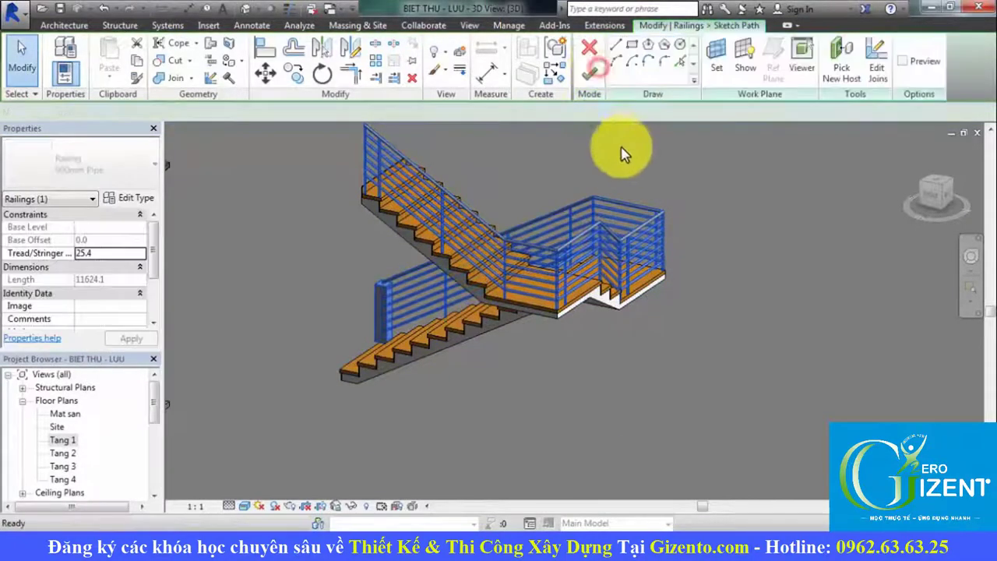
pyautogui.click(877, 69)
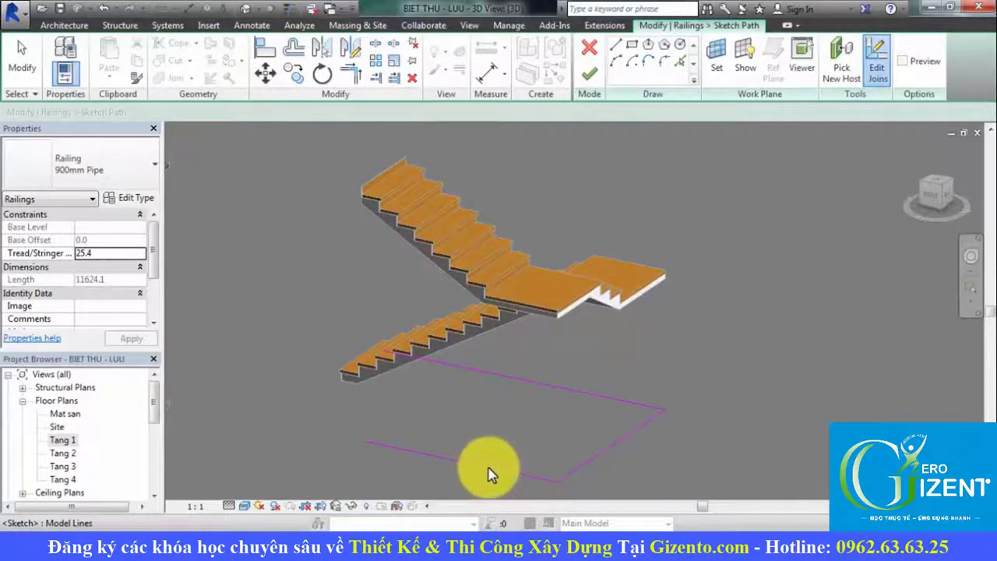
pyautogui.click(262, 114)
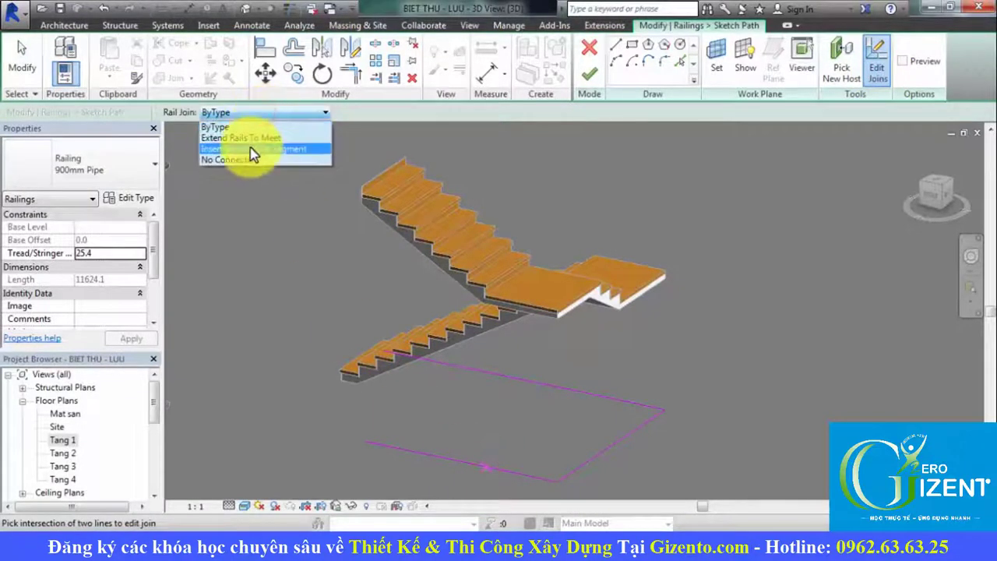
pyautogui.click(302, 150)
pyautogui.click(590, 74)
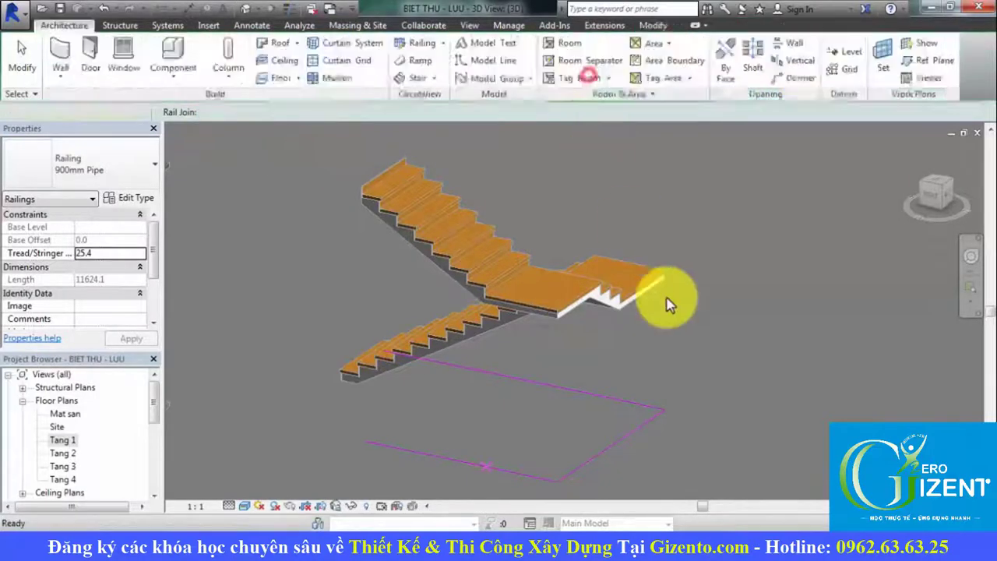
# Zoom the 3D view to inspect the regenerated pipe railing around the flights and landing.
pyautogui.click(817, 292)
pyautogui.scroll(1, 498, 225)
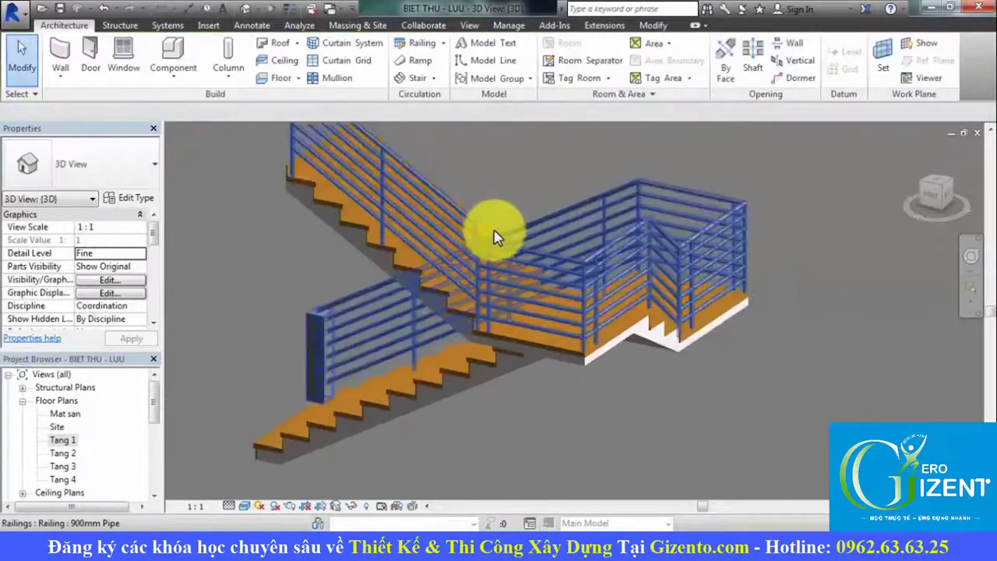
pyautogui.scroll(2, 467, 218)
pyautogui.scroll(2, 459, 249)
pyautogui.scroll(-1, 456, 251)
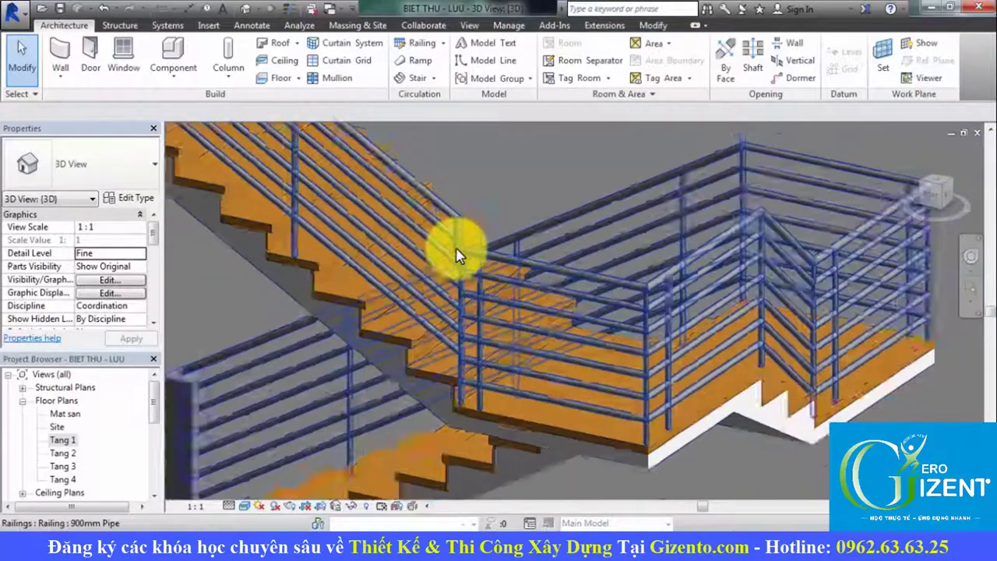
pyautogui.scroll(-4, 456, 252)
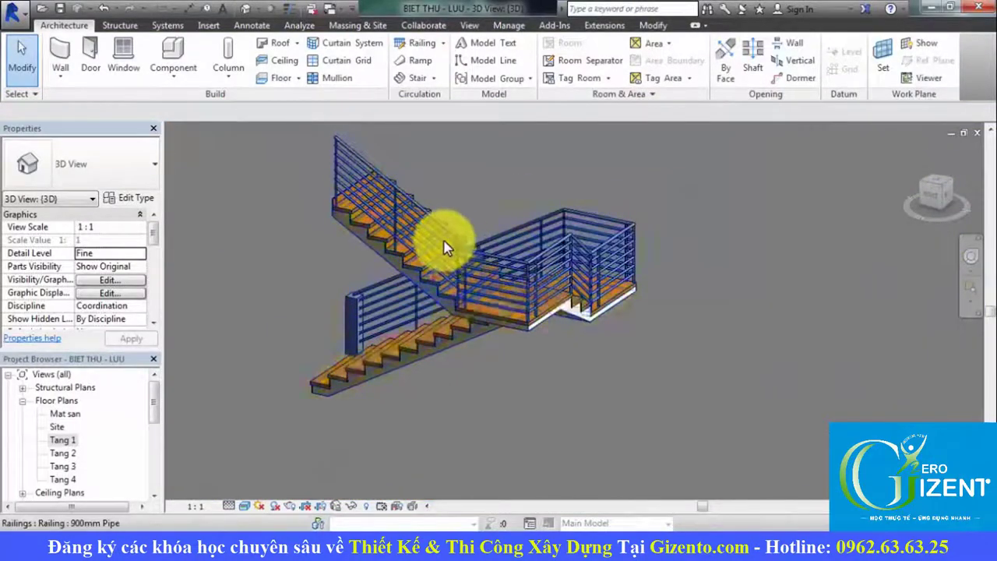
pyautogui.click(701, 306)
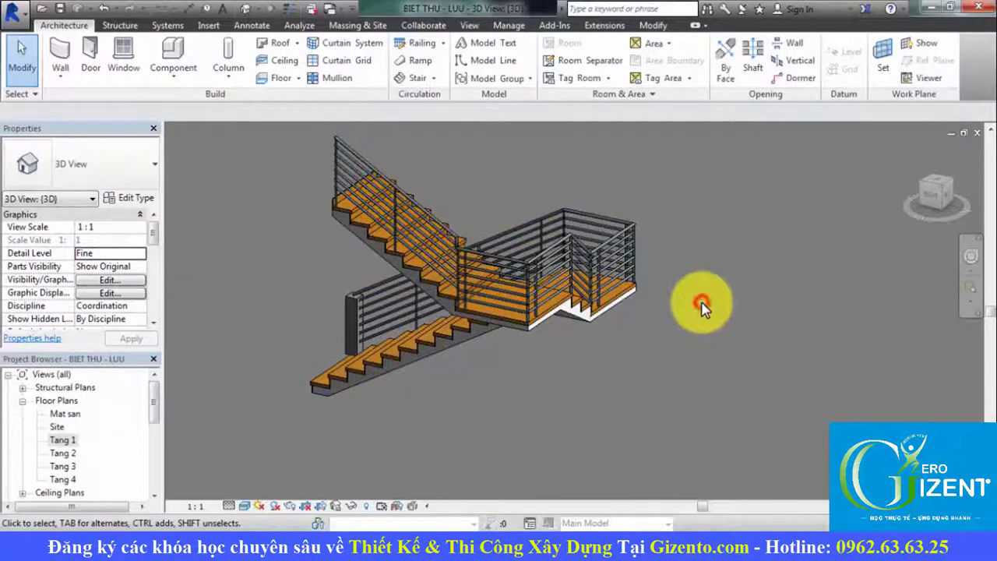